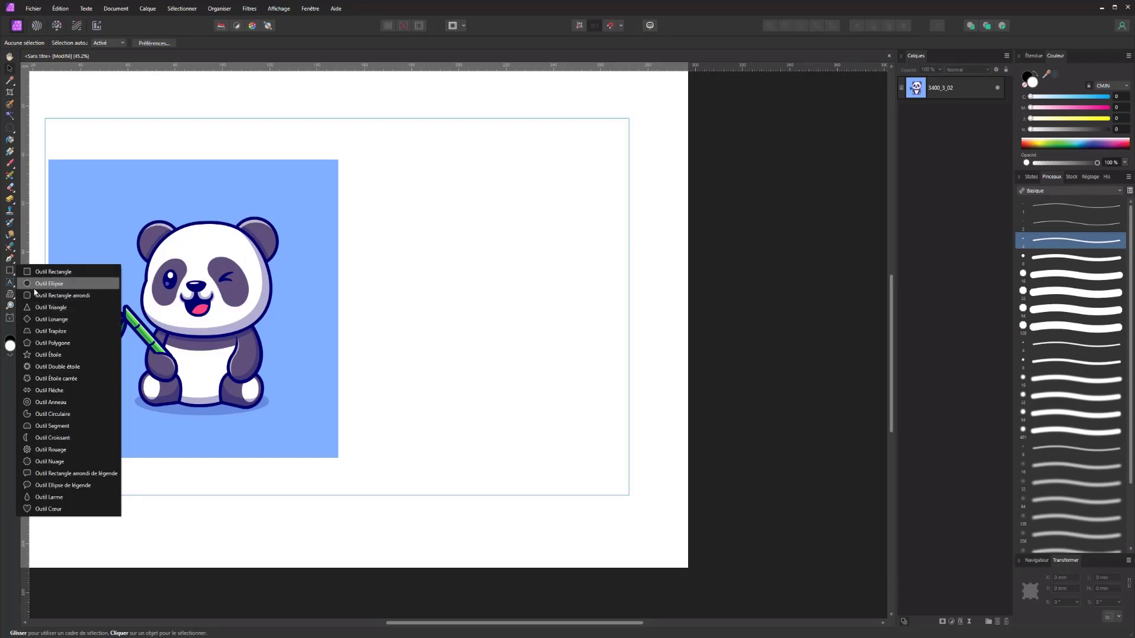
Step: Draw a circle about 62.8 mm in diameter with the Ellipse tool in the blank area beside the panda picture
{"action": "left_click", "coordinate": [26, 284]}
{"action": "left_click_drag", "start_coordinate": [388, 222], "coordinate": [539, 373]}
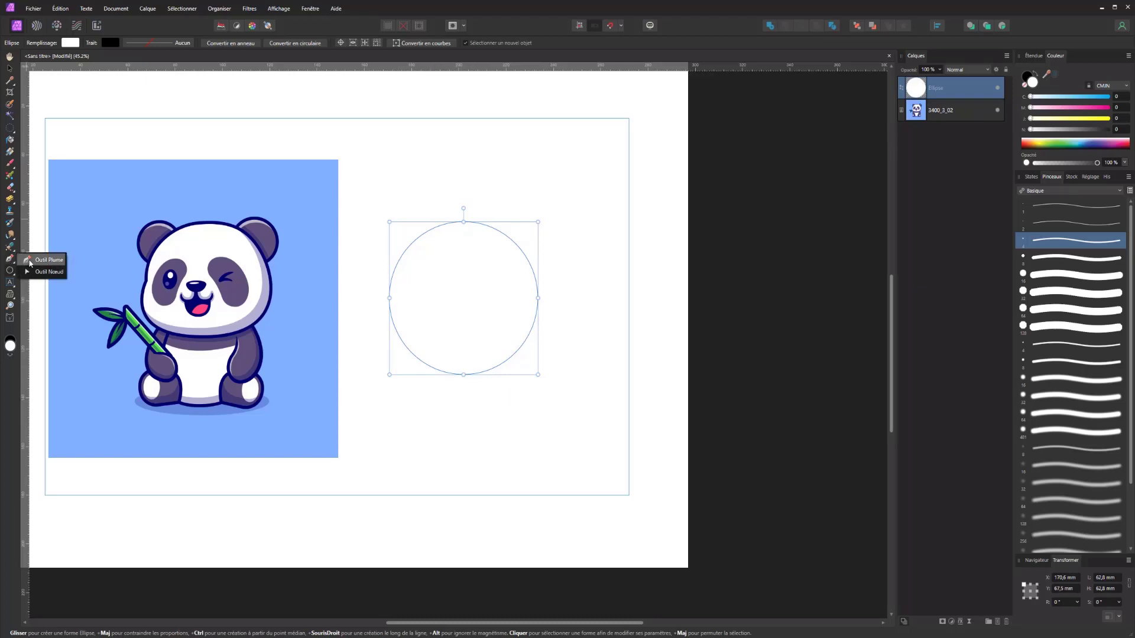
{"action": "left_click", "coordinate": [10, 261]}
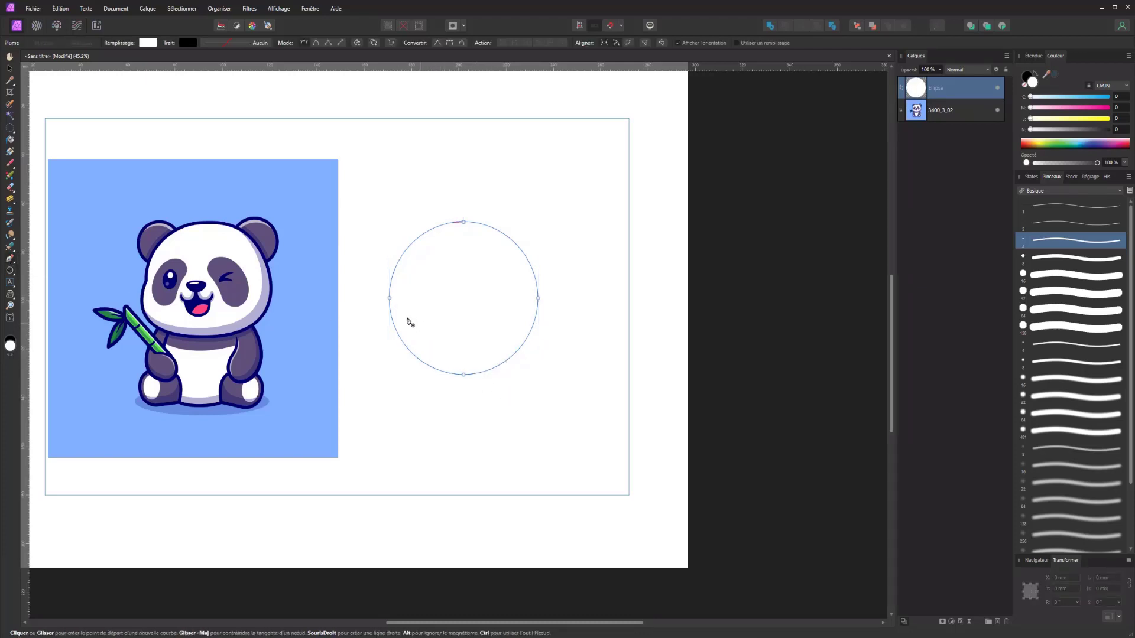
{"action": "key", "text": "ctrl"}
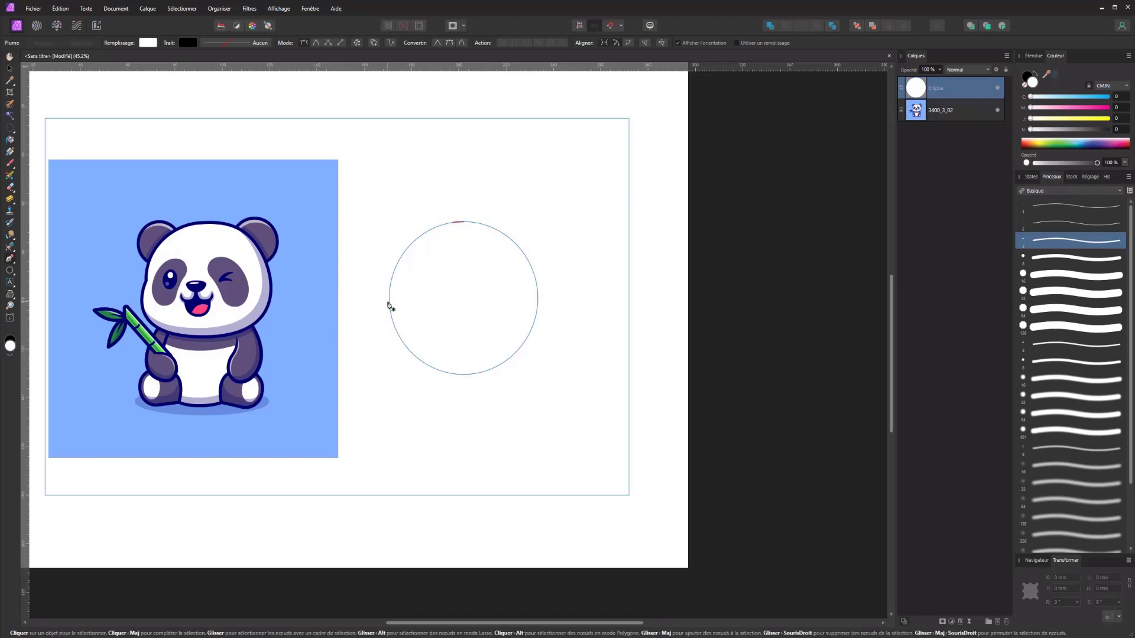
{"action": "left_click", "coordinate": [388, 298], "text": "ctrl"}
{"action": "left_click_drag", "start_coordinate": [388, 298], "coordinate": [393, 299]}
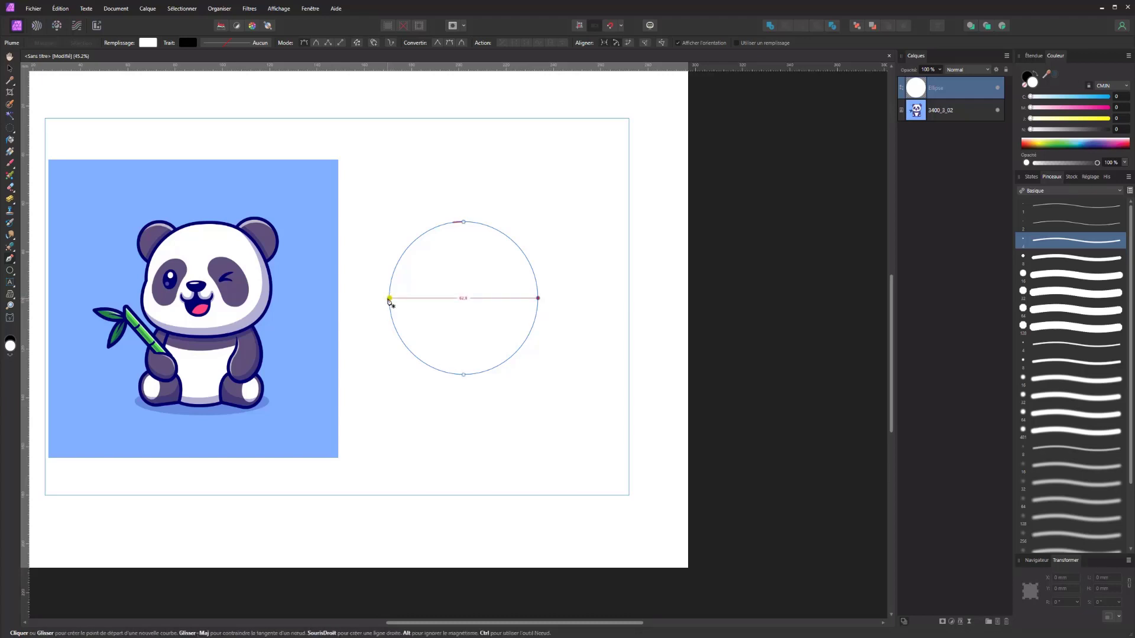
{"action": "left_click", "coordinate": [390, 298]}
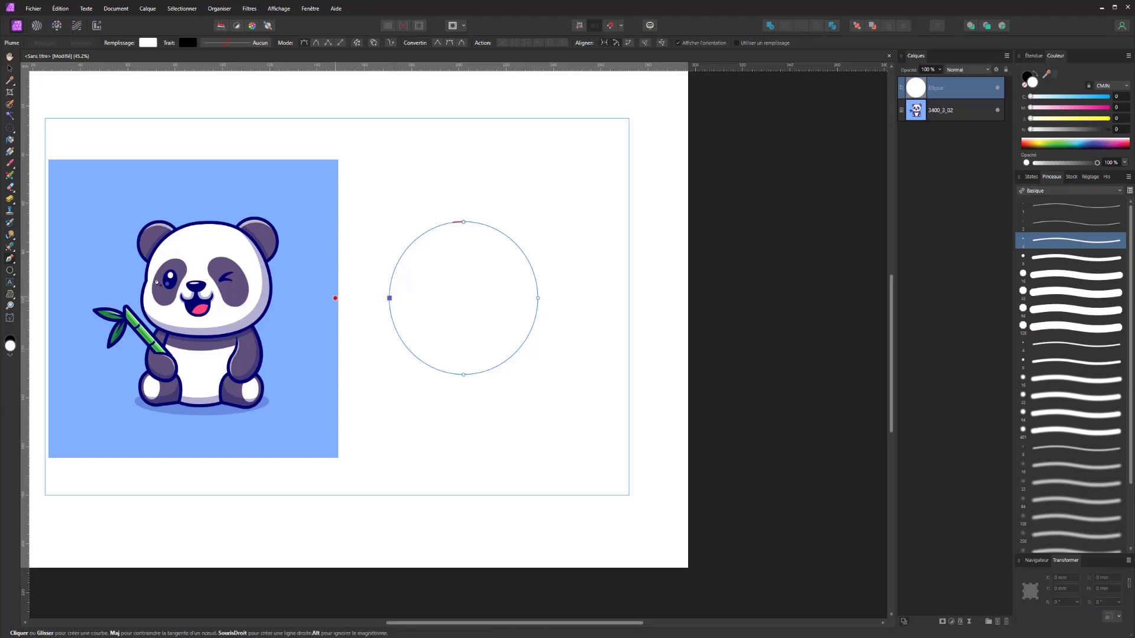
Step: Reselect the white circle with the Node tool and set its fill's cyan to 72
{"action": "right_click", "coordinate": [9, 258]}
{"action": "left_click", "coordinate": [41, 272]}
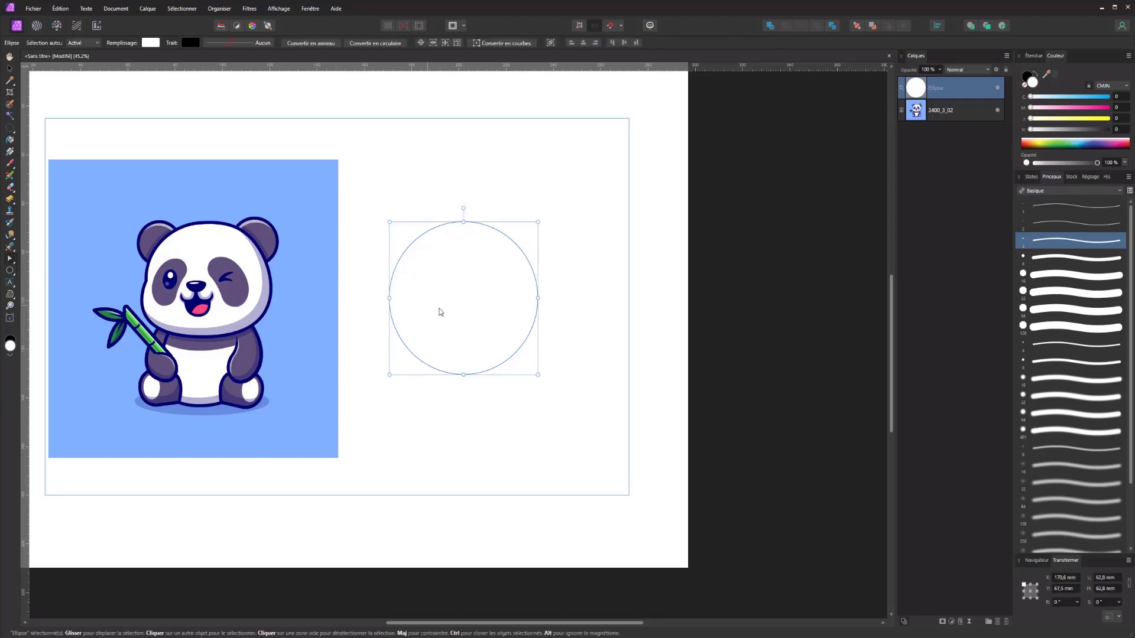
{"action": "left_click", "coordinate": [373, 289]}
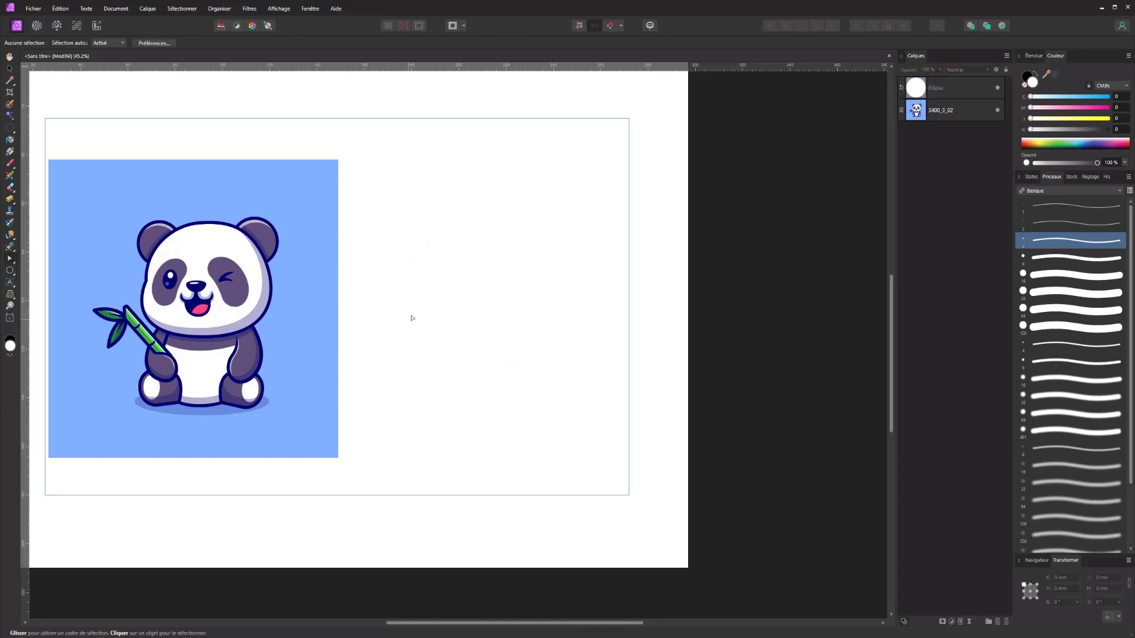
{"action": "left_click", "coordinate": [436, 291]}
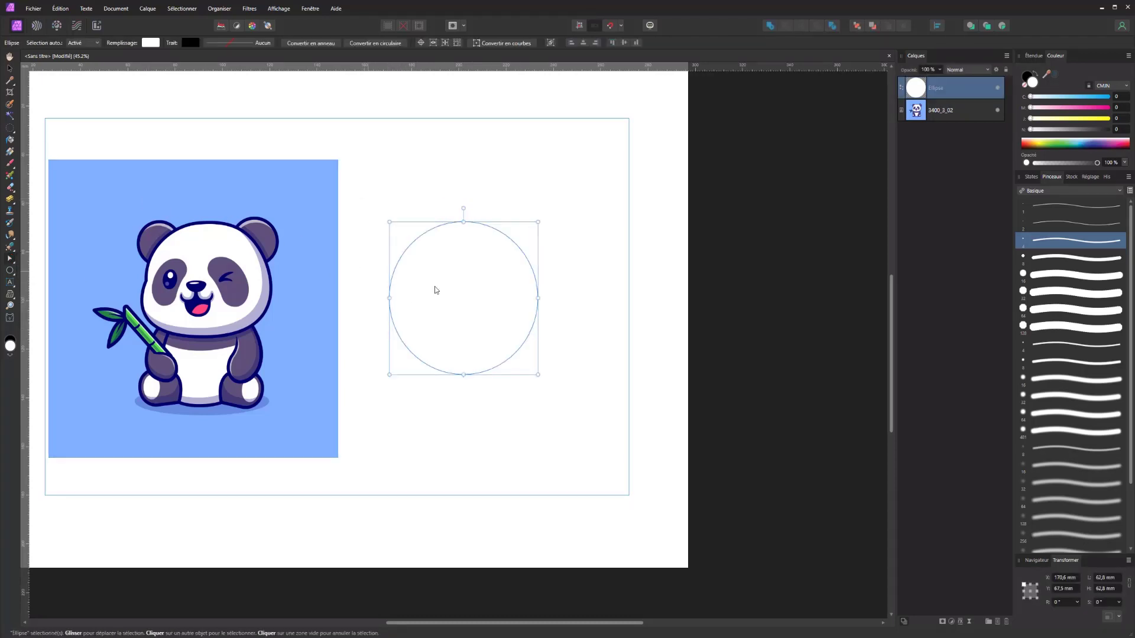
{"action": "left_click", "coordinate": [1086, 95]}
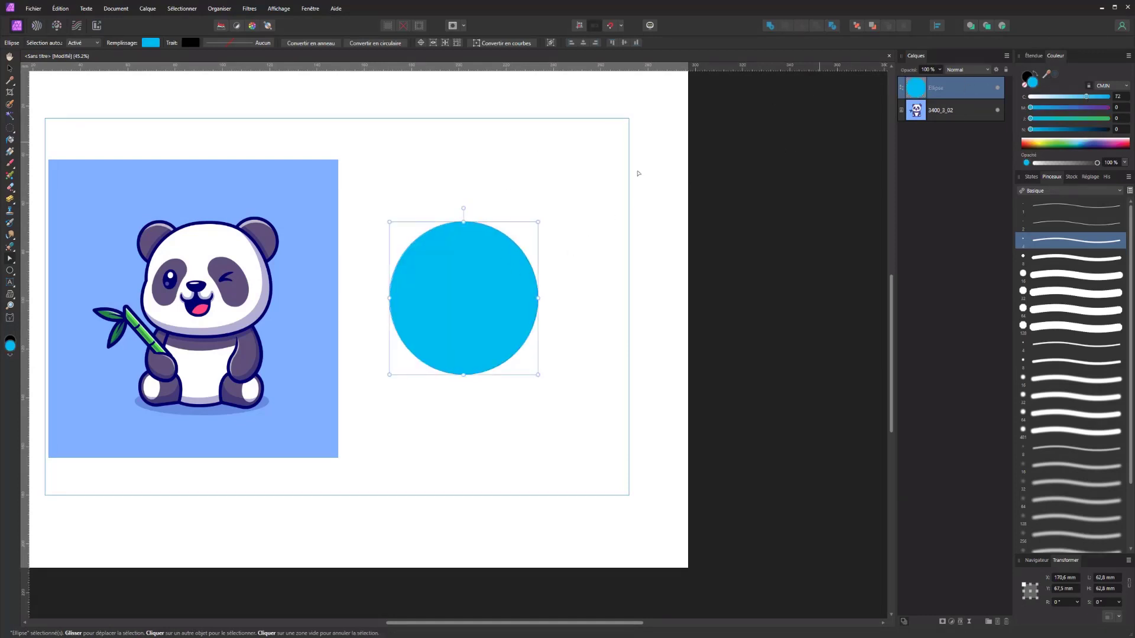
Step: Convert the circle into editable curves
{"action": "left_click", "coordinate": [489, 393]}
{"action": "left_click", "coordinate": [445, 351]}
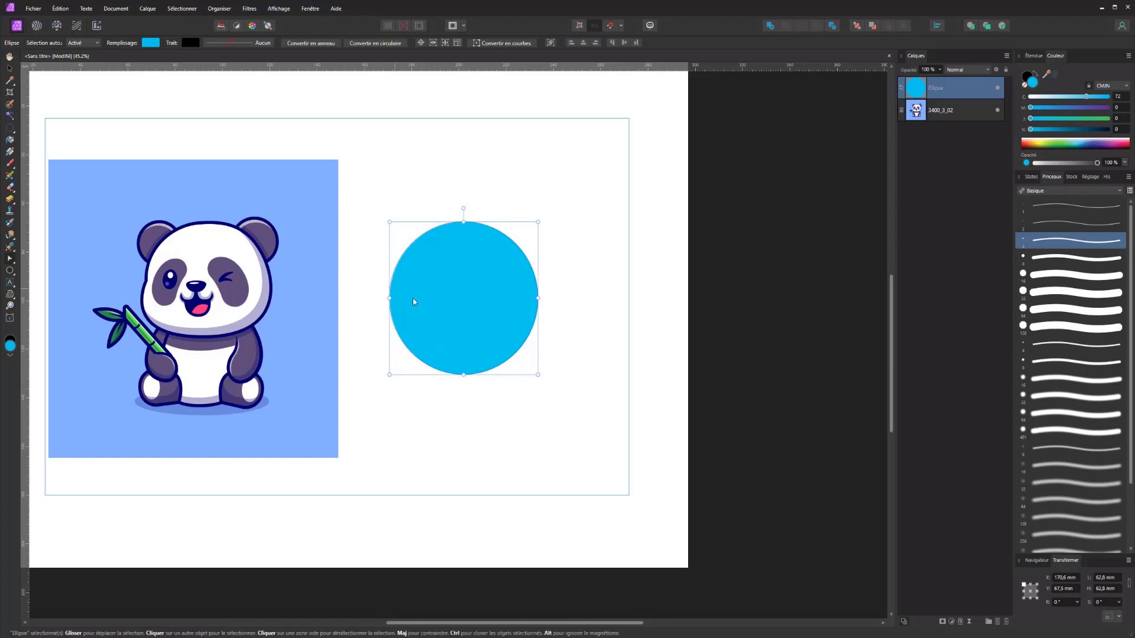
{"action": "right_click", "coordinate": [445, 322]}
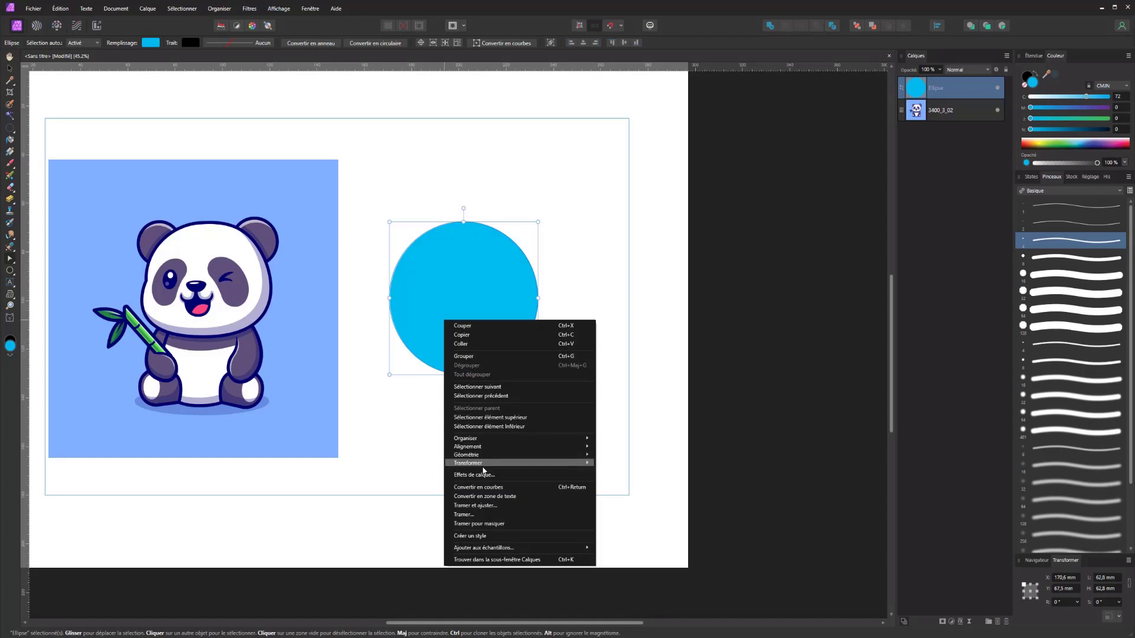
{"action": "left_click", "coordinate": [478, 487]}
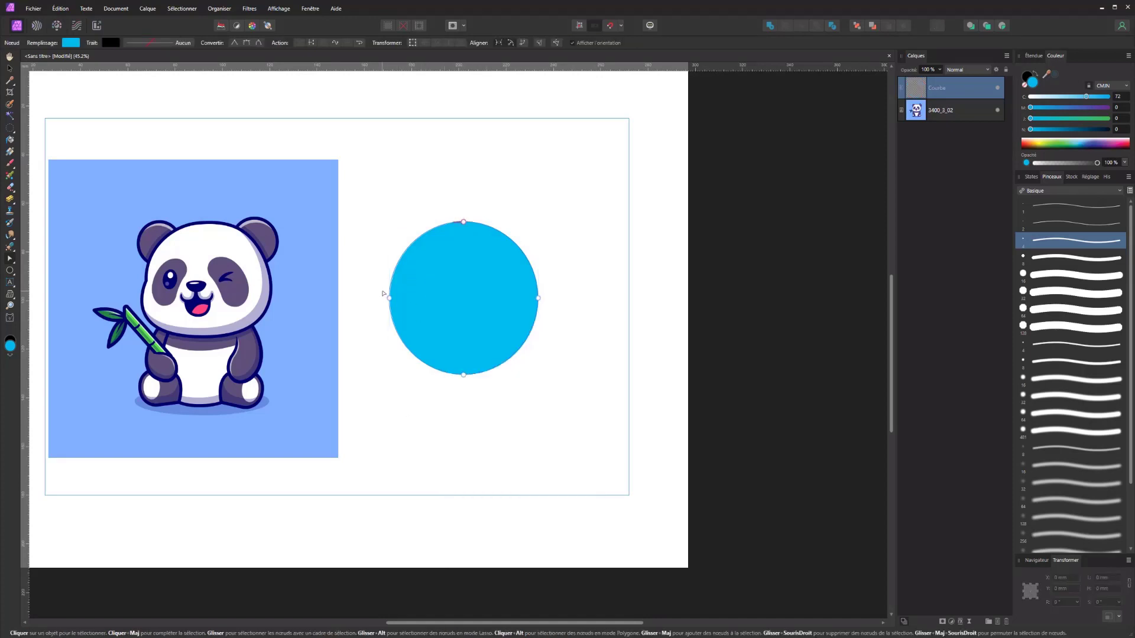
Step: Move the curve's left node inward to about X 174.9 mm and bend both its handles outward to form a notch
{"action": "left_click", "coordinate": [389, 298]}
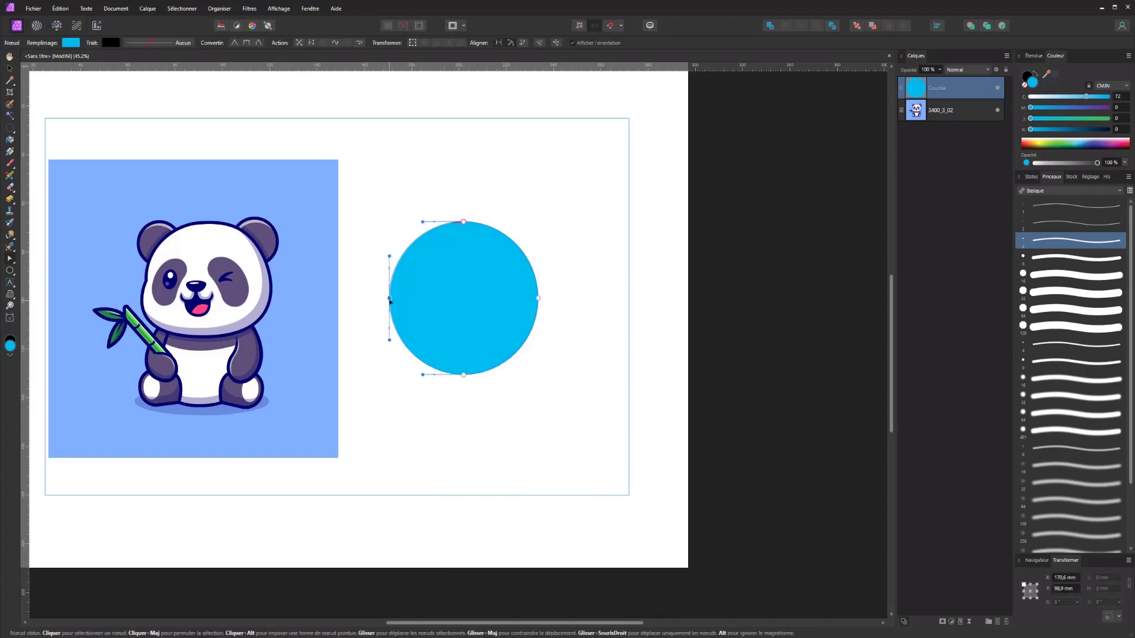
{"action": "left_click_drag", "start_coordinate": [390, 300], "coordinate": [400, 300]}
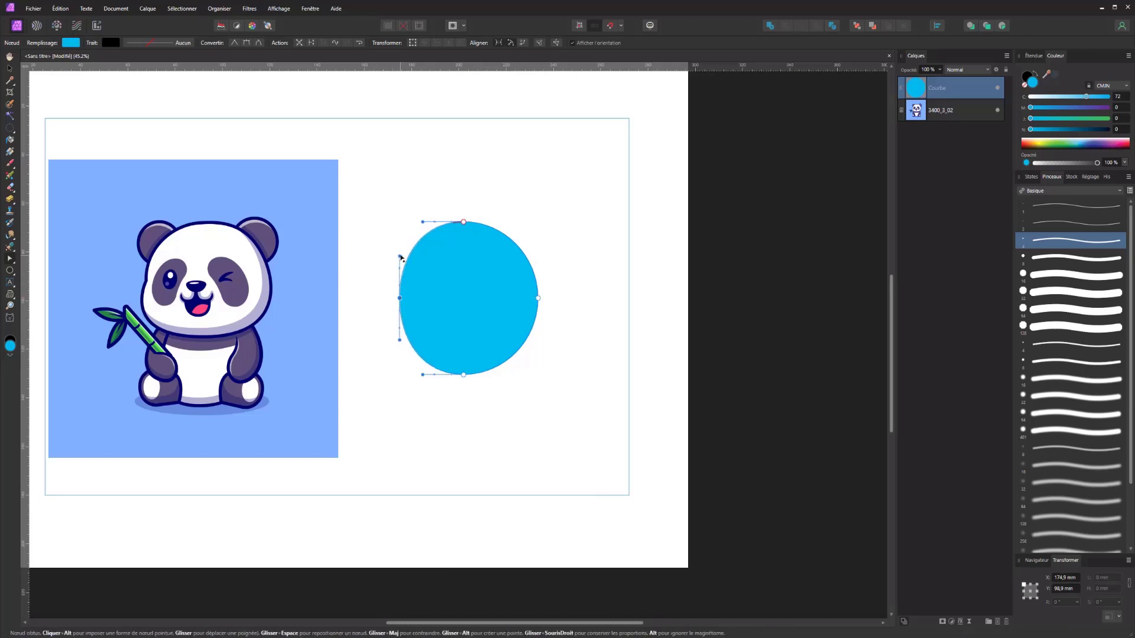
{"action": "mouse_move", "coordinate": [400, 257]}
{"action": "left_mouse_down"}
{"action": "mouse_move", "coordinate": [385, 253]}
{"action": "mouse_move", "coordinate": [380, 266]}
{"action": "left_mouse_up"}
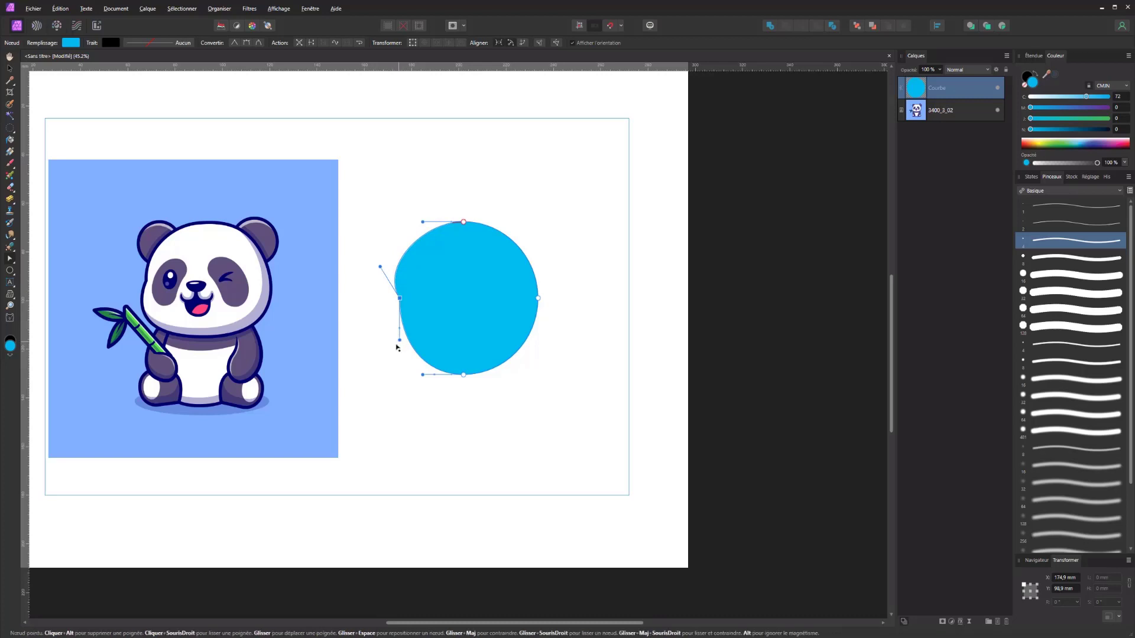
{"action": "left_click_drag", "start_coordinate": [399, 340], "coordinate": [379, 343]}
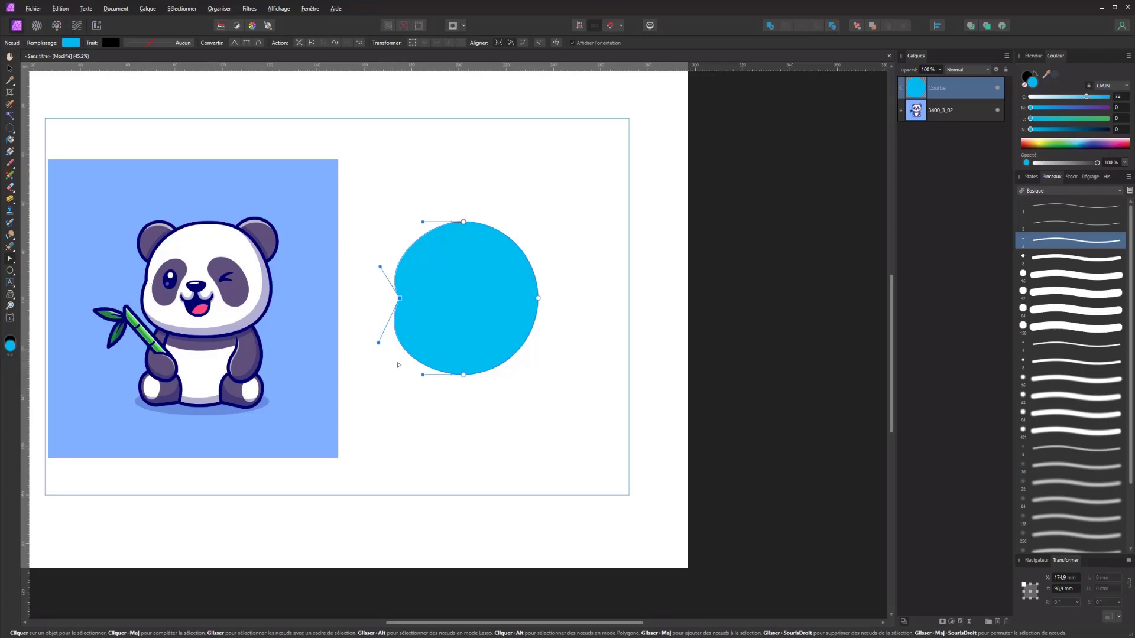
Step: Flatten the shape by moving the bottom node to about Y 126.4 mm, the top node to about Y 69.8 mm and the right node slightly inward
{"action": "left_click", "coordinate": [465, 379]}
{"action": "left_click", "coordinate": [463, 375]}
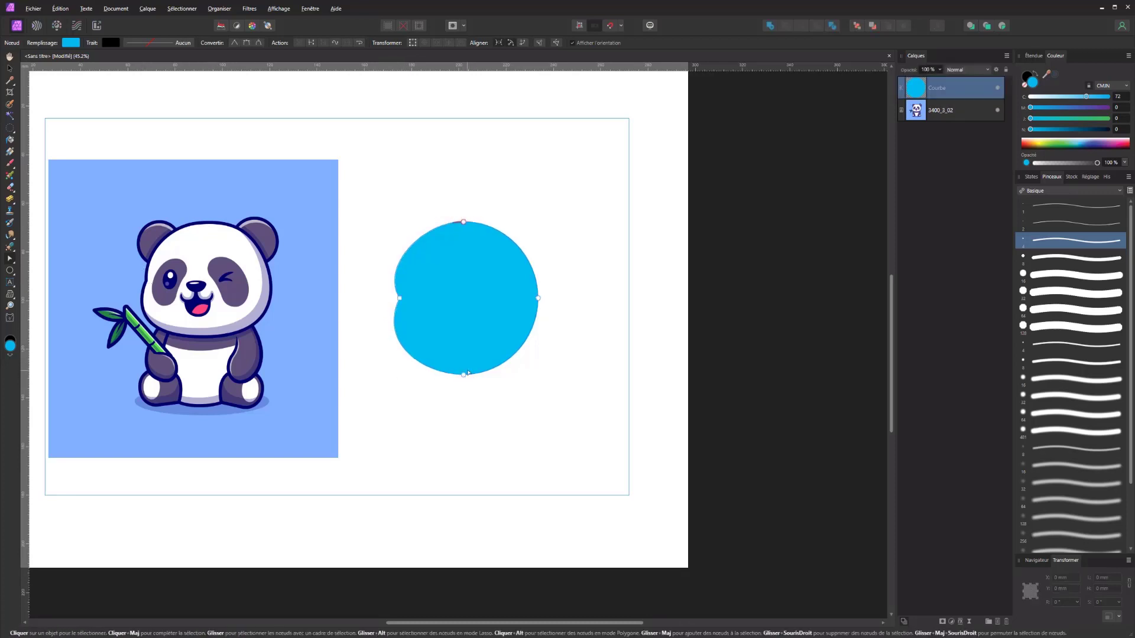
{"action": "left_click", "coordinate": [464, 368]}
{"action": "left_click_drag", "start_coordinate": [463, 367], "coordinate": [463, 366]}
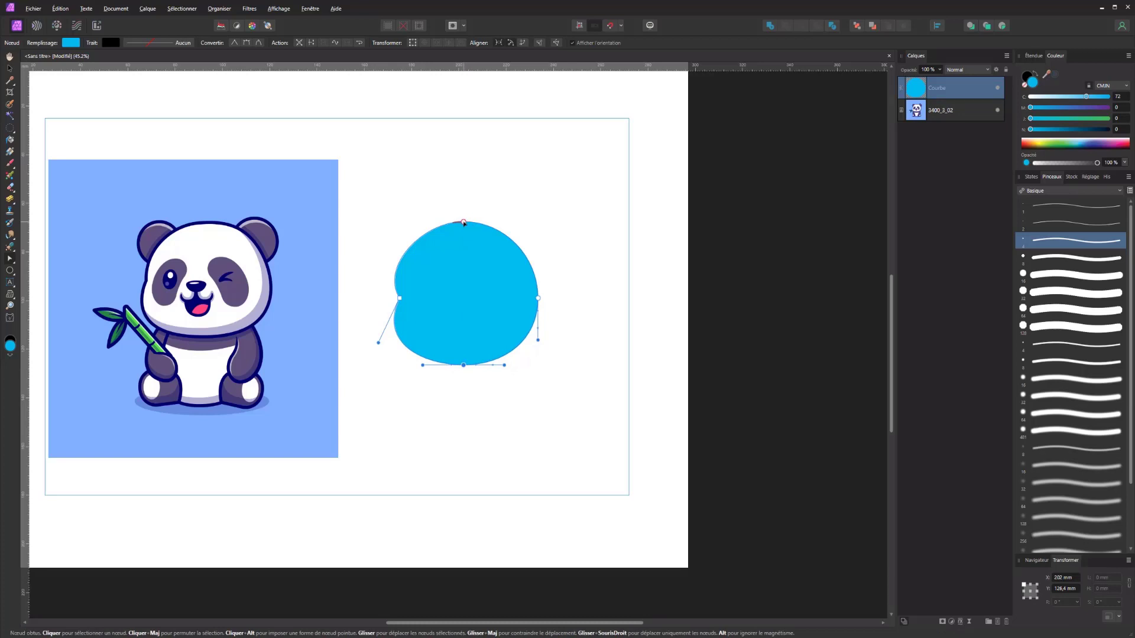
{"action": "left_click_drag", "start_coordinate": [464, 224], "coordinate": [464, 227]}
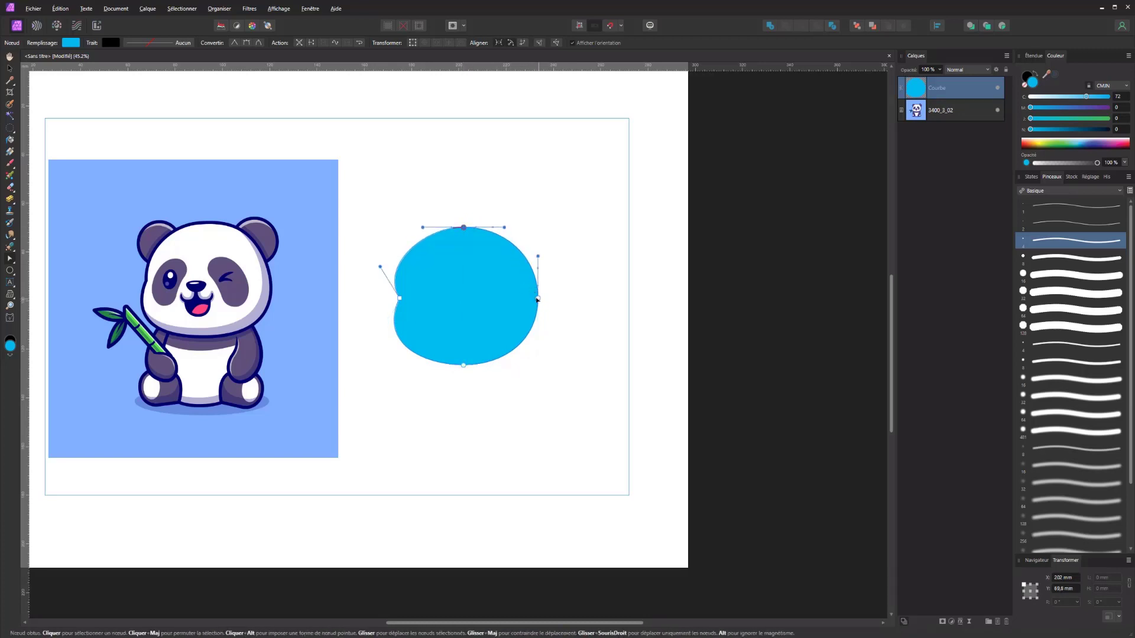
{"action": "left_click", "coordinate": [362, 160]}
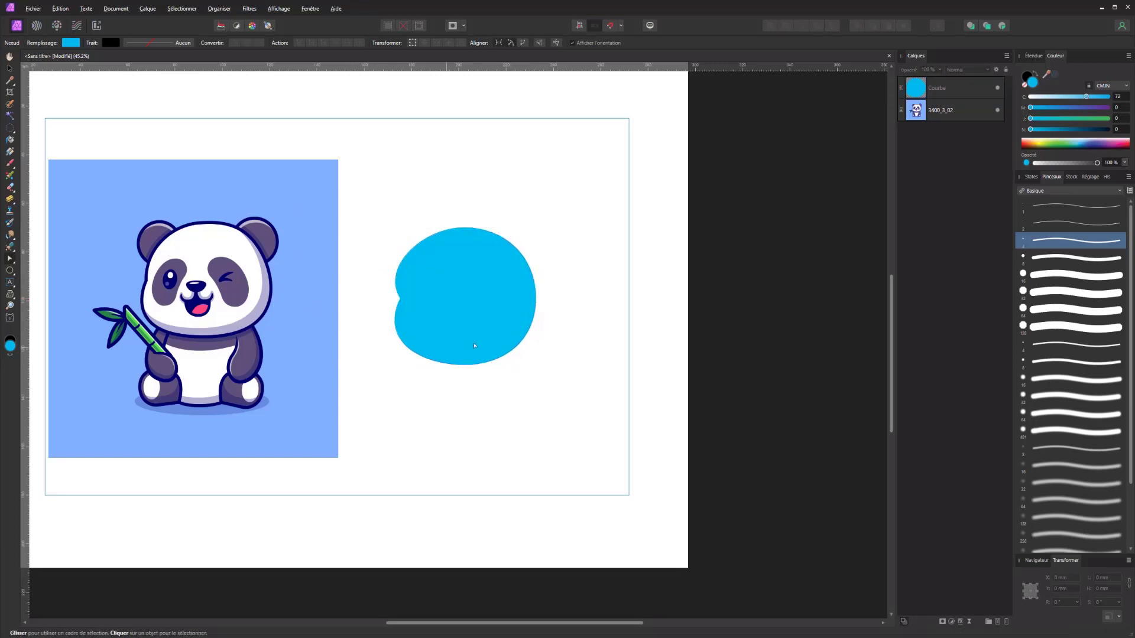
Step: Fill the head shape with pale blue (C 4, M 0, Y 0, K 2) and give it a 3.4 pt outline
{"action": "left_click", "coordinate": [482, 306]}
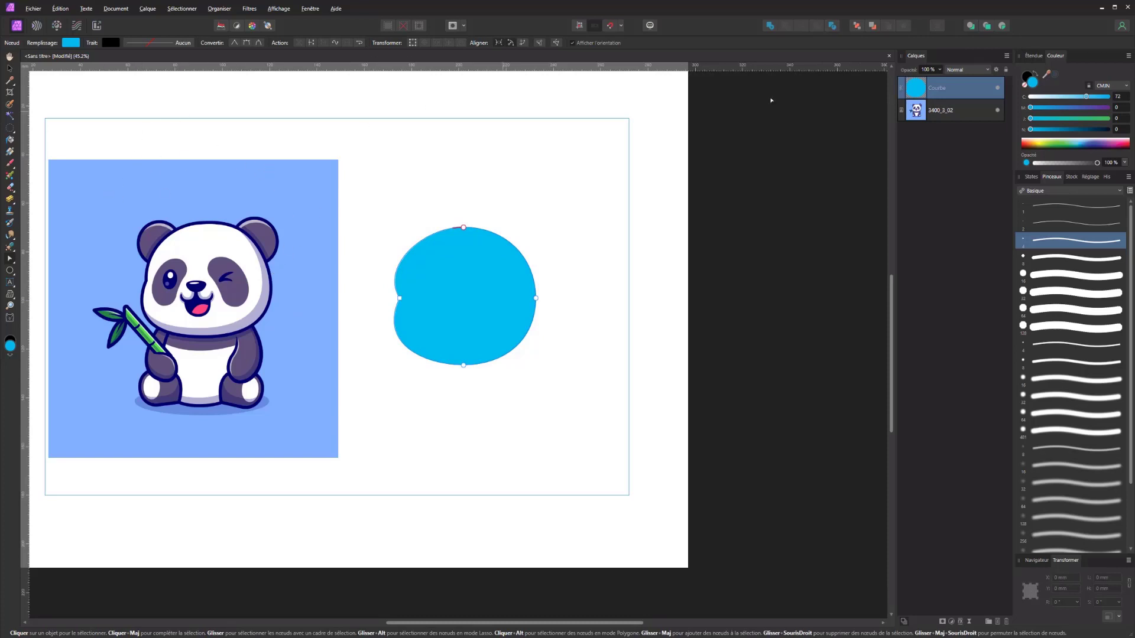
{"action": "left_click_drag", "start_coordinate": [1066, 100], "coordinate": [1032, 129]}
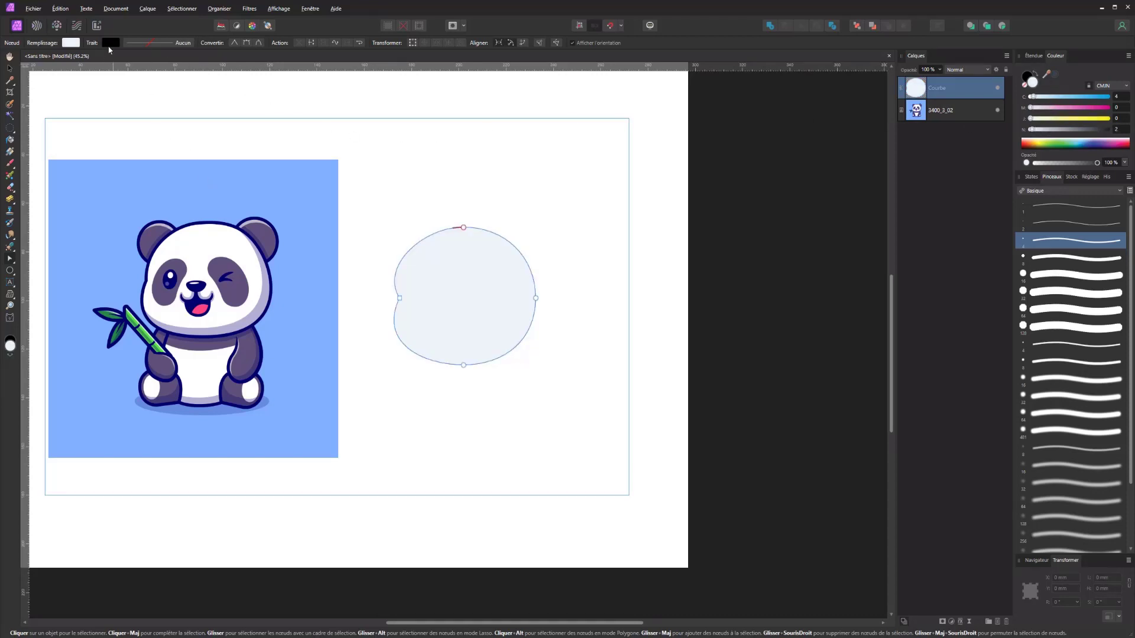
{"action": "left_click", "coordinate": [133, 41]}
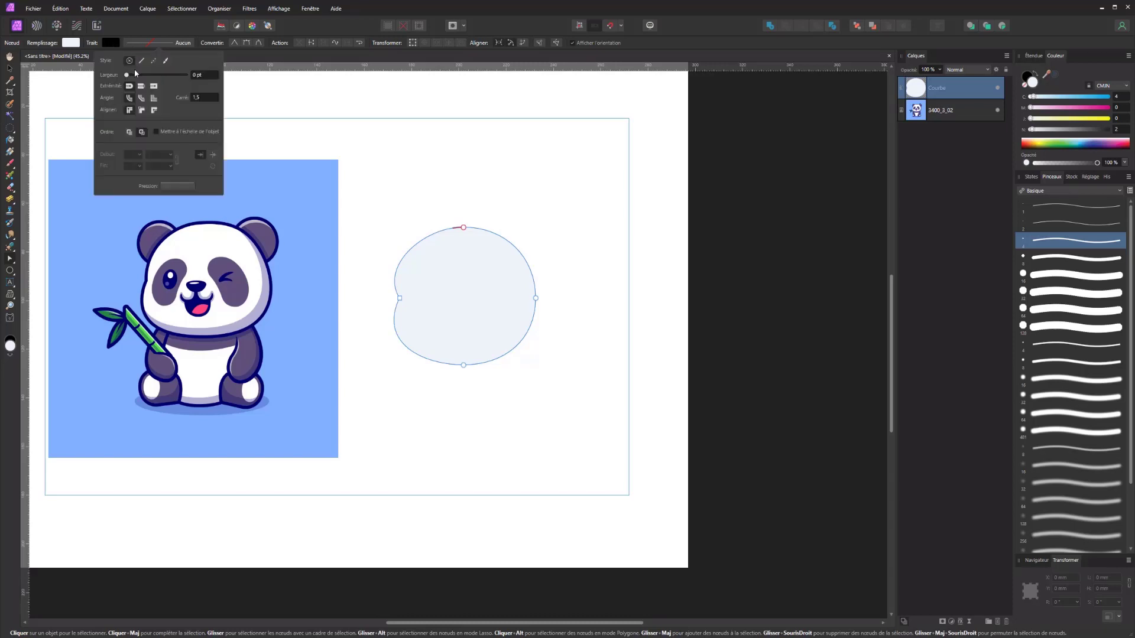
{"action": "left_click_drag", "start_coordinate": [127, 75], "coordinate": [144, 75]}
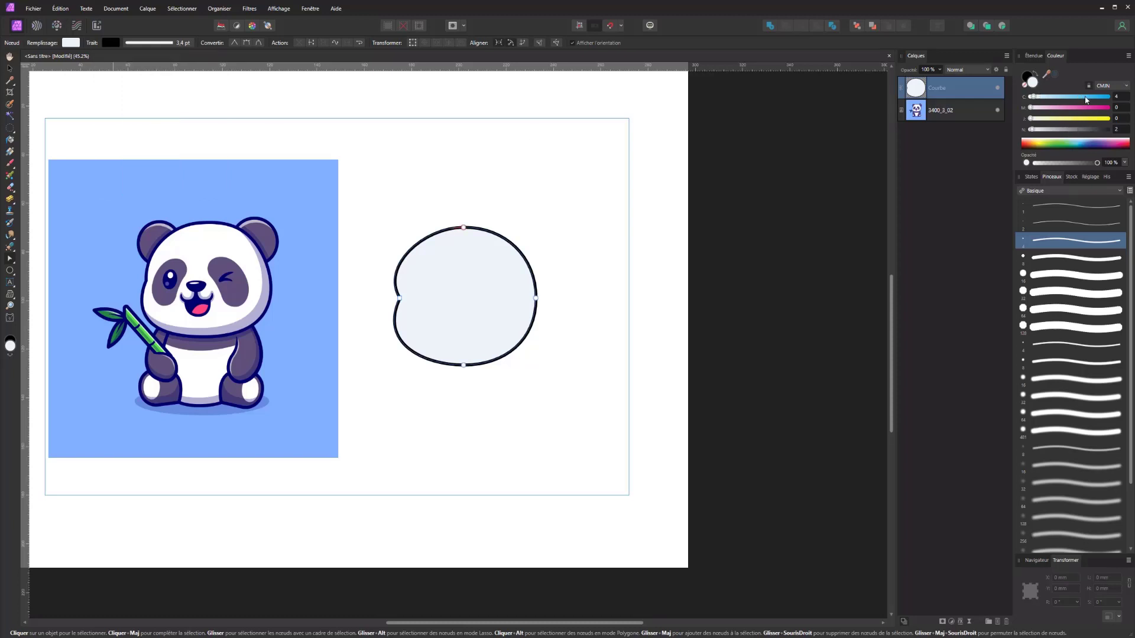
{"action": "left_click", "coordinate": [1099, 96]}
{"action": "left_click_drag", "start_coordinate": [1085, 129], "coordinate": [1097, 130]}
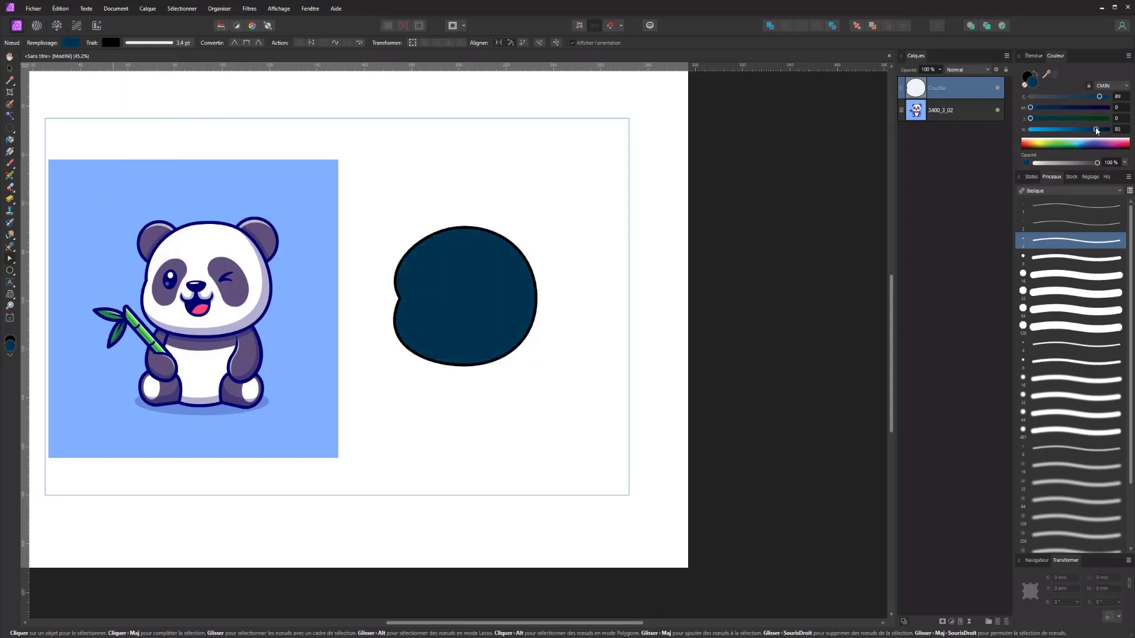
{"action": "key", "text": "ctrl+z"}
{"action": "key", "text": "ctrl+z"}
Step: Set the head outline's colour to dark blue with C 100, M 60, Y 34, K 55 and deselect the shape
{"action": "left_click", "coordinate": [1027, 78]}
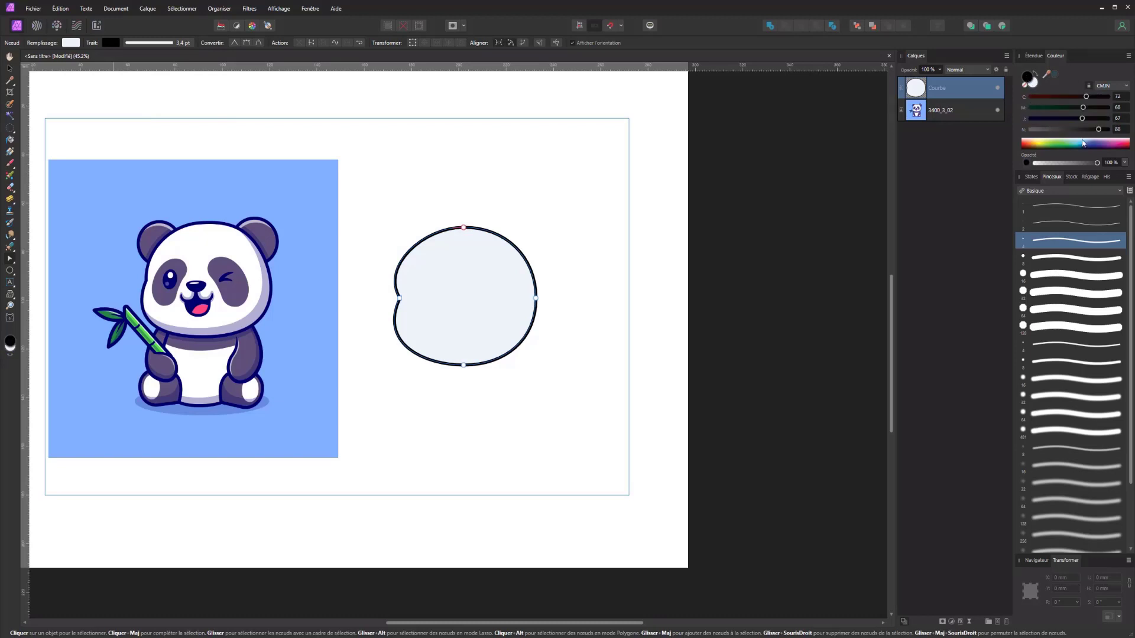
{"action": "mouse_move", "coordinate": [1083, 121]}
{"action": "left_mouse_down"}
{"action": "mouse_move", "coordinate": [1029, 122]}
{"action": "mouse_move", "coordinate": [1090, 130]}
{"action": "mouse_move", "coordinate": [1020, 132]}
{"action": "mouse_move", "coordinate": [1072, 129]}
{"action": "mouse_move", "coordinate": [1113, 96]}
{"action": "left_mouse_up"}
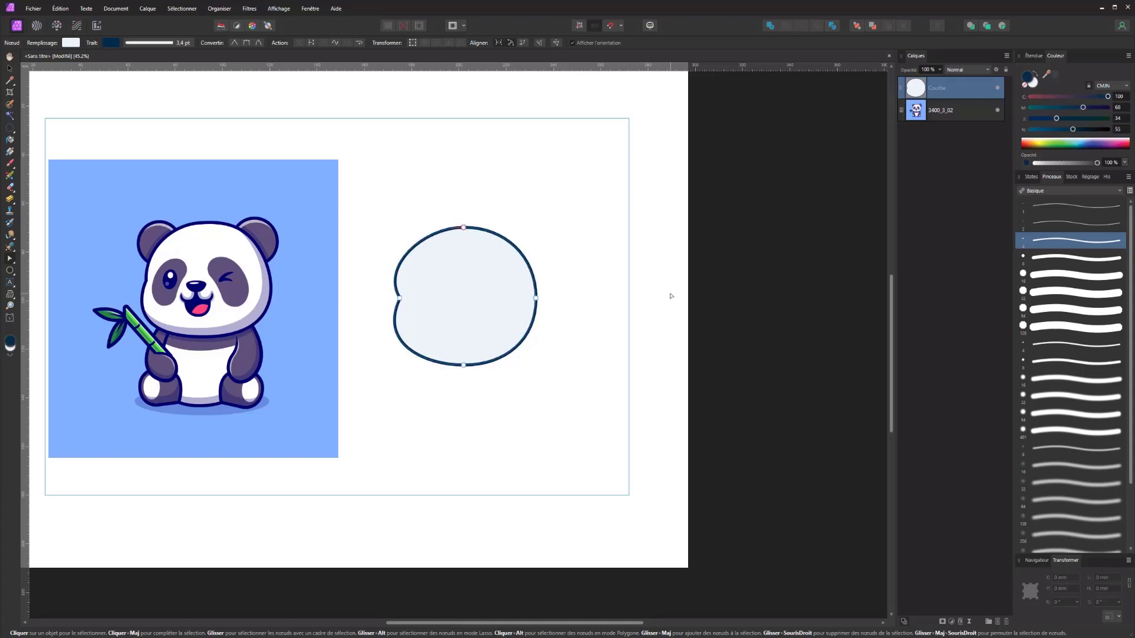
{"action": "left_click", "coordinate": [539, 413]}
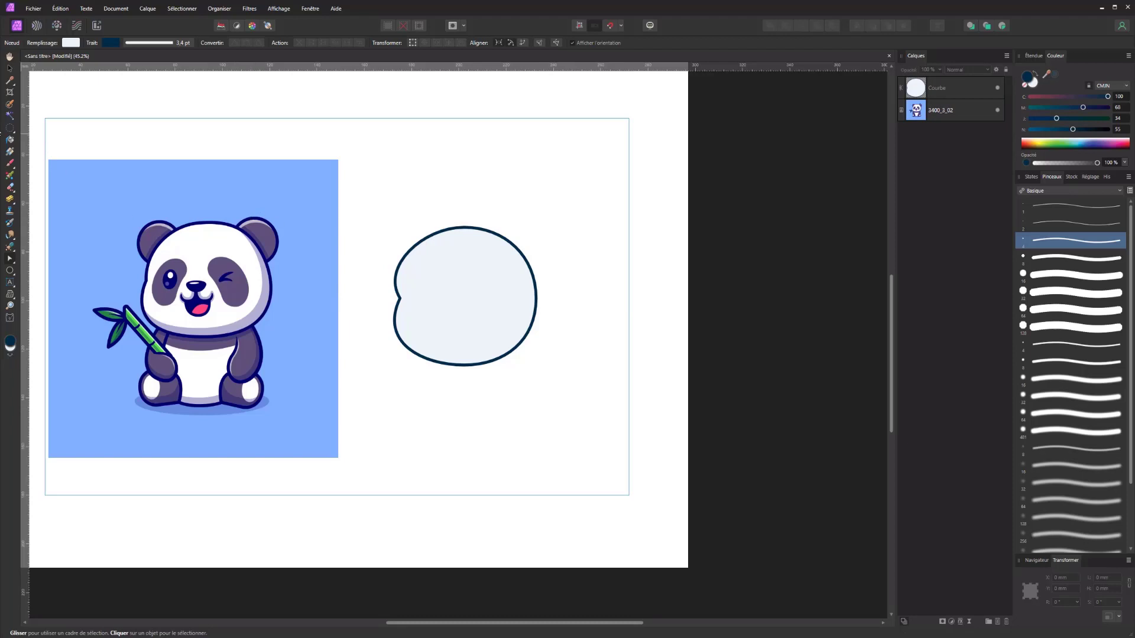
Step: Draw a segment shape about 19.7 by 18.2 mm below the head with the Segment tool for the ear
{"action": "left_click", "coordinate": [10, 272]}
{"action": "left_click", "coordinate": [41, 284]}
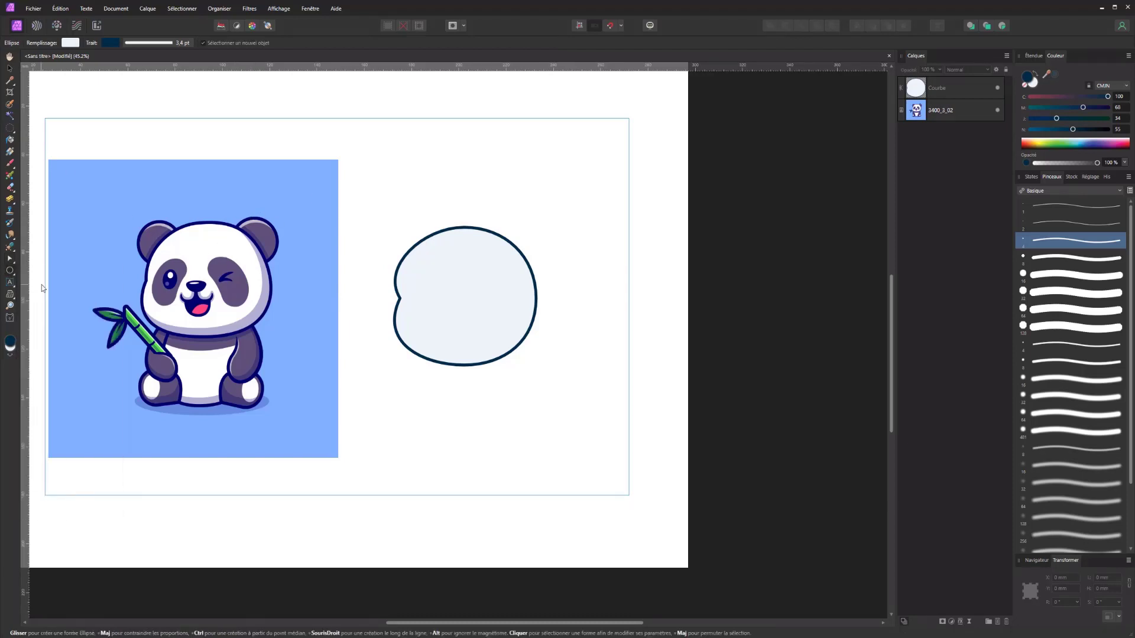
{"action": "left_click", "coordinate": [10, 272]}
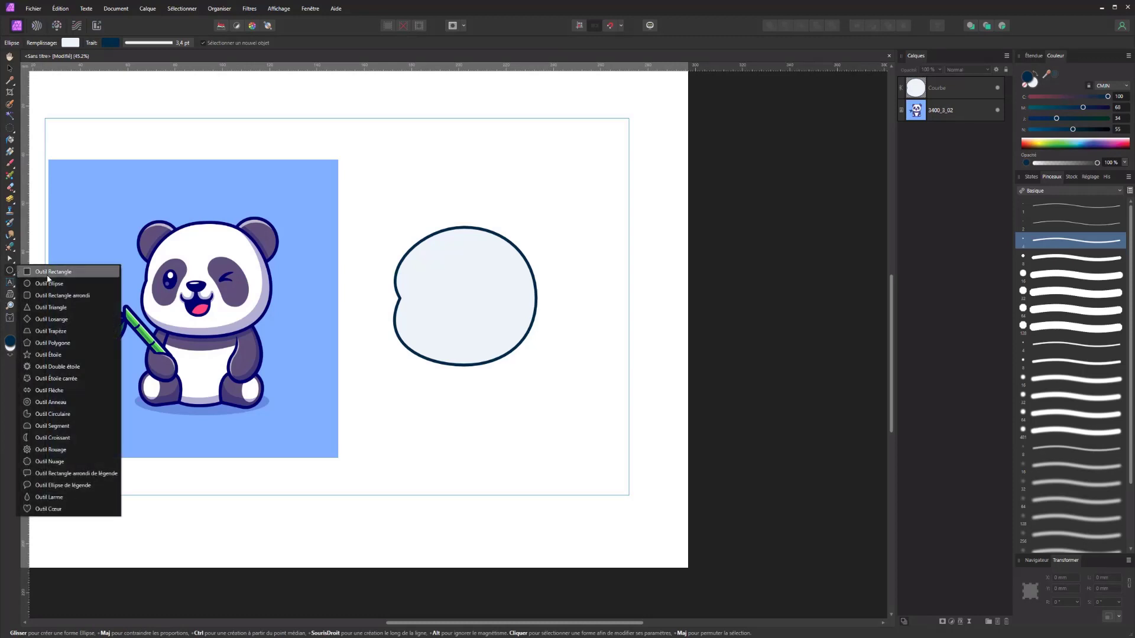
{"action": "left_click", "coordinate": [52, 426]}
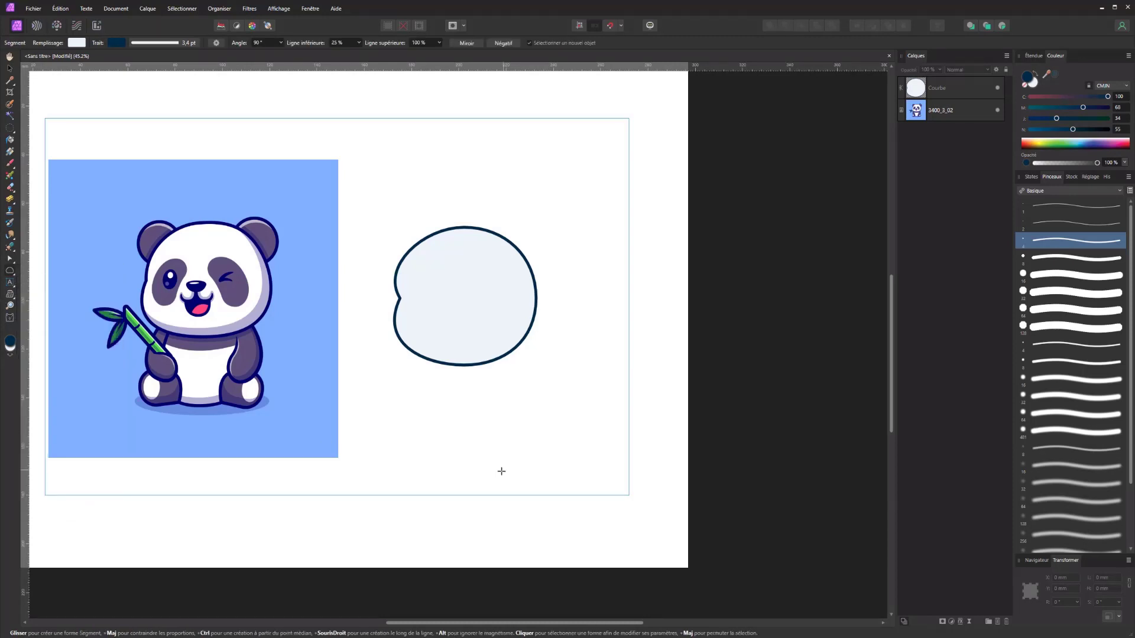
{"action": "left_click_drag", "start_coordinate": [421, 462], "coordinate": [467, 418]}
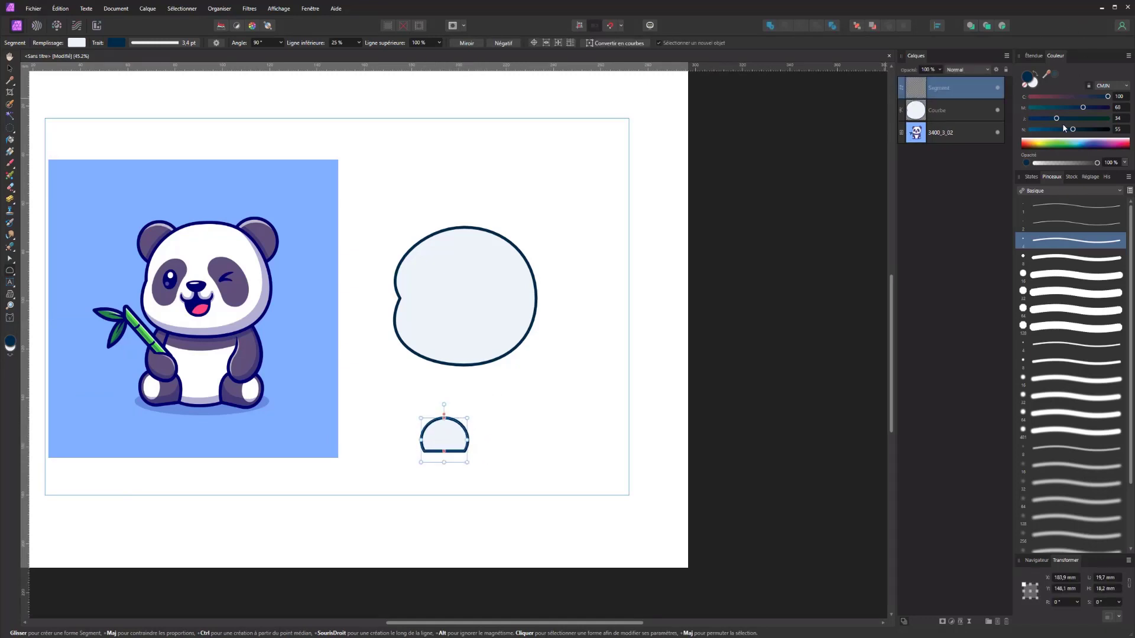
Step: Darken the ear segment's fill to dark grey by setting black to 88
{"action": "left_click", "coordinate": [1033, 84]}
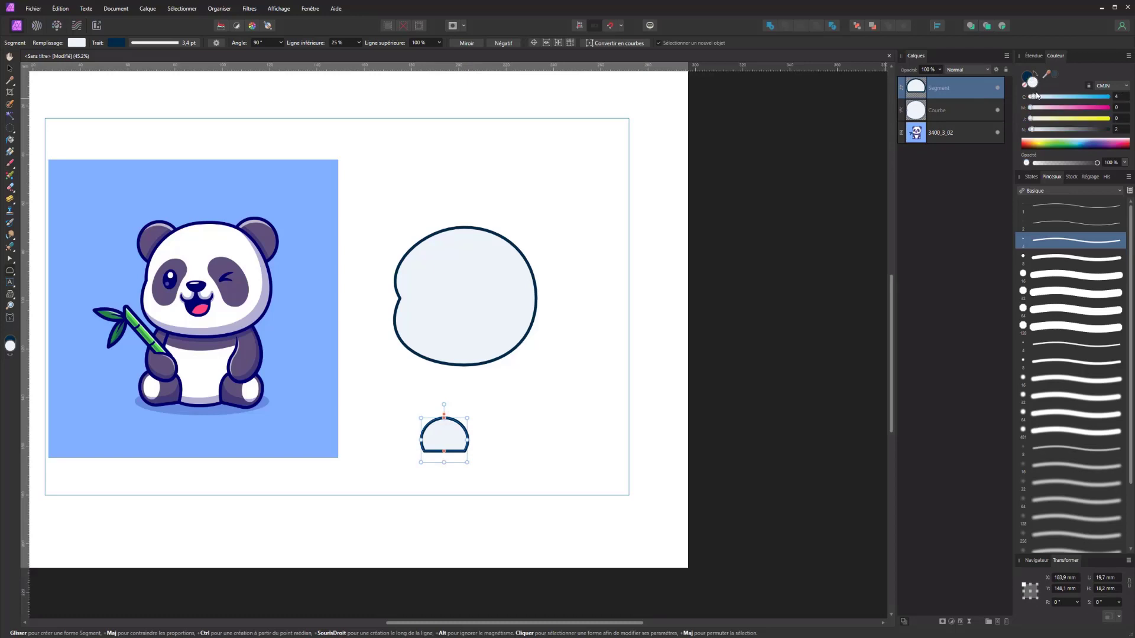
{"action": "left_click_drag", "start_coordinate": [1065, 132], "coordinate": [1100, 131]}
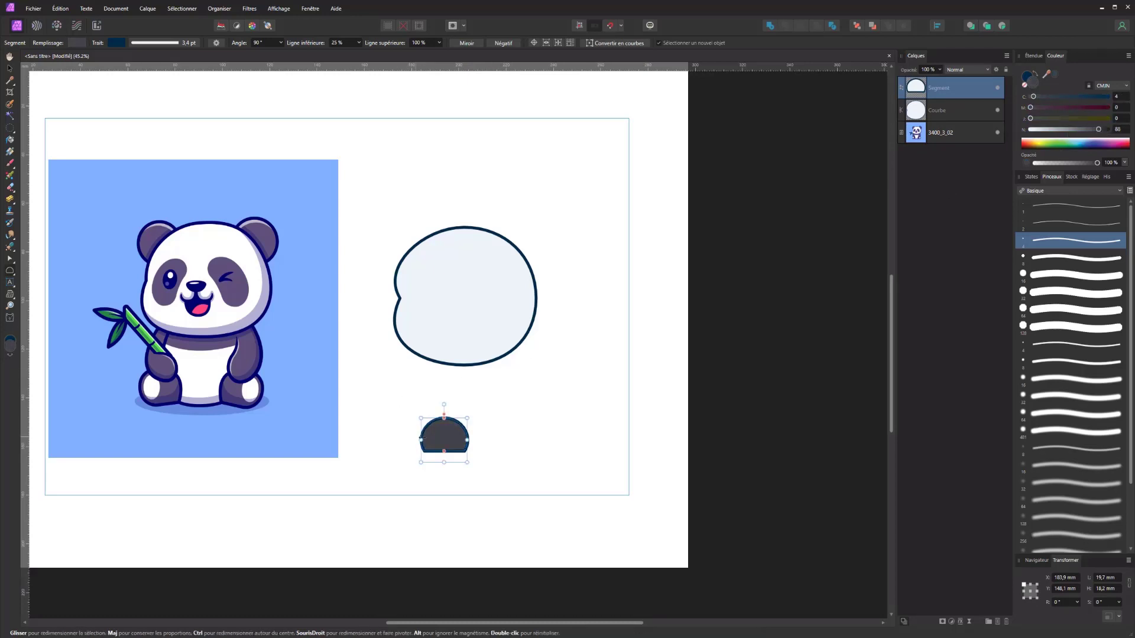
Step: Rotate the ear segment to about -41.9° and place its layer beneath the head curve
{"action": "left_click_drag", "start_coordinate": [444, 404], "coordinate": [467, 413]}
{"action": "left_click_drag", "start_coordinate": [945, 87], "coordinate": [967, 114]}
{"action": "left_click_drag", "start_coordinate": [450, 439], "coordinate": [481, 386]}
{"action": "key", "text": "ctrl+z"}
{"action": "left_click", "coordinate": [458, 419]}
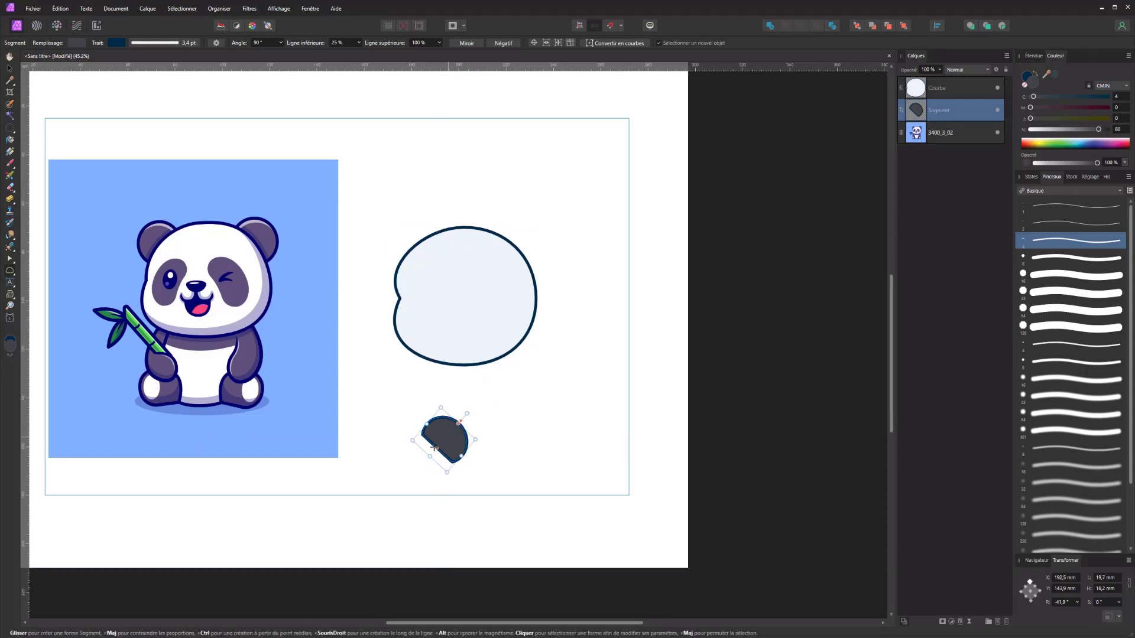
Step: Move the ear segment to the head's upper right and place a duplicate at the upper left, rotated to about 30°
{"action": "left_click", "coordinate": [7, 69]}
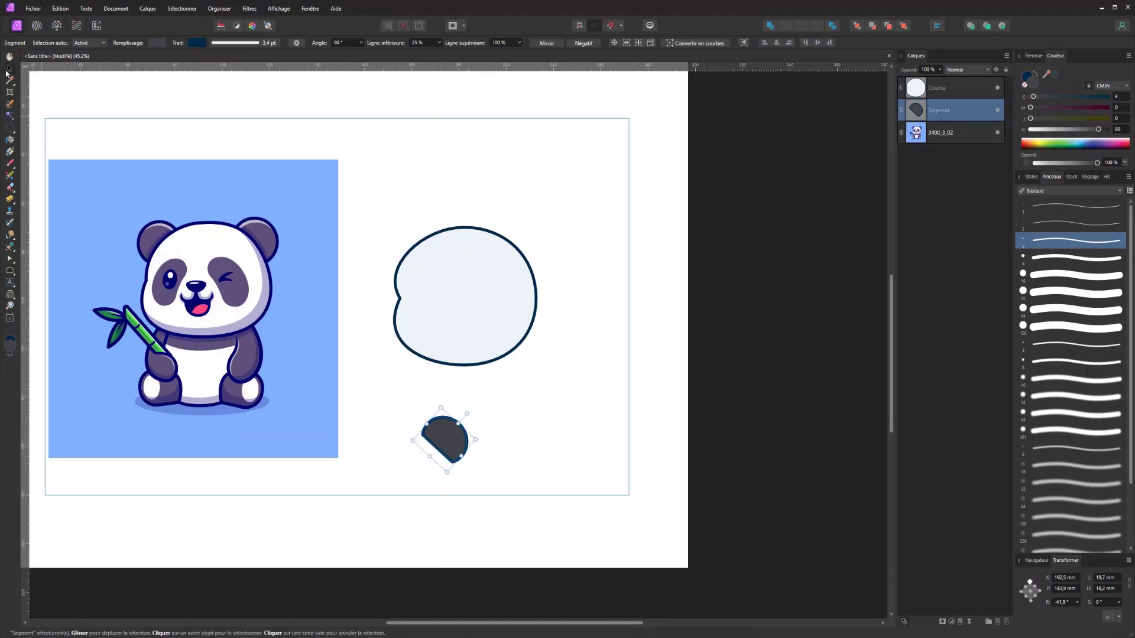
{"action": "left_click_drag", "start_coordinate": [441, 451], "coordinate": [519, 260]}
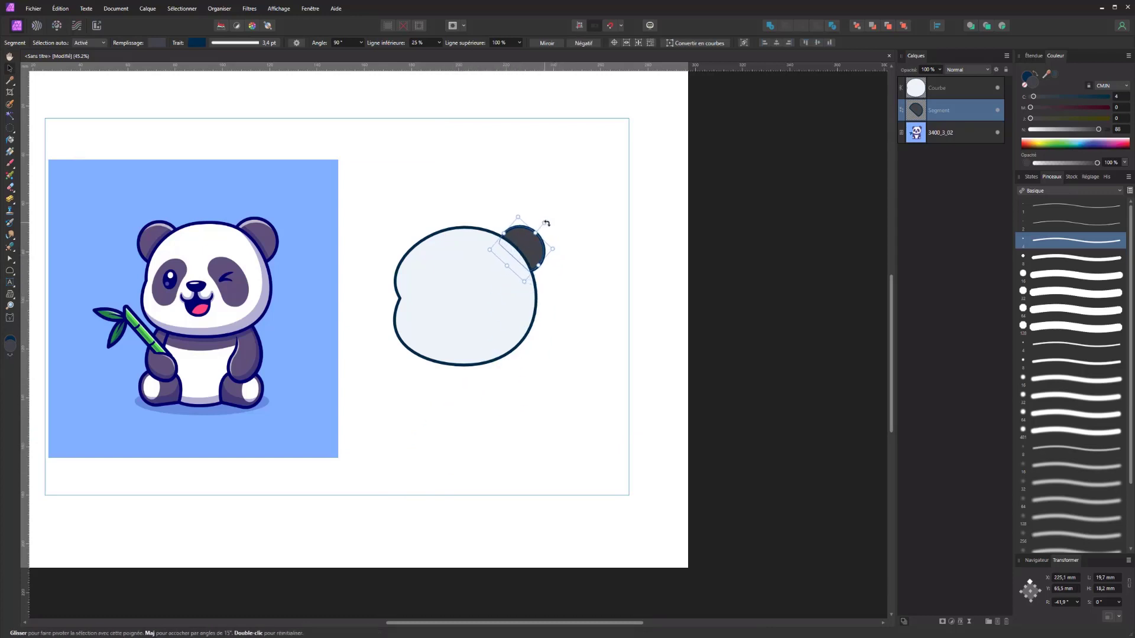
{"action": "mouse_move", "coordinate": [546, 222]}
{"action": "left_mouse_down"}
{"action": "mouse_move", "coordinate": [440, 237]}
{"action": "mouse_move", "coordinate": [420, 201]}
{"action": "mouse_move", "coordinate": [403, 207]}
{"action": "mouse_move", "coordinate": [424, 236]}
{"action": "left_mouse_up"}
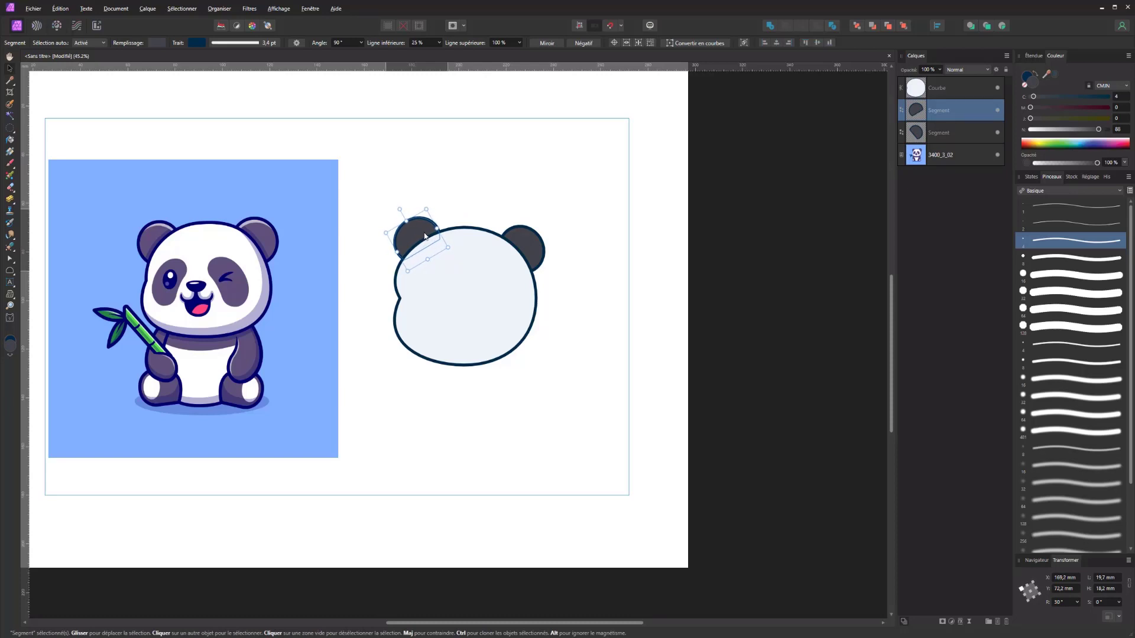
{"action": "left_click", "coordinate": [451, 436]}
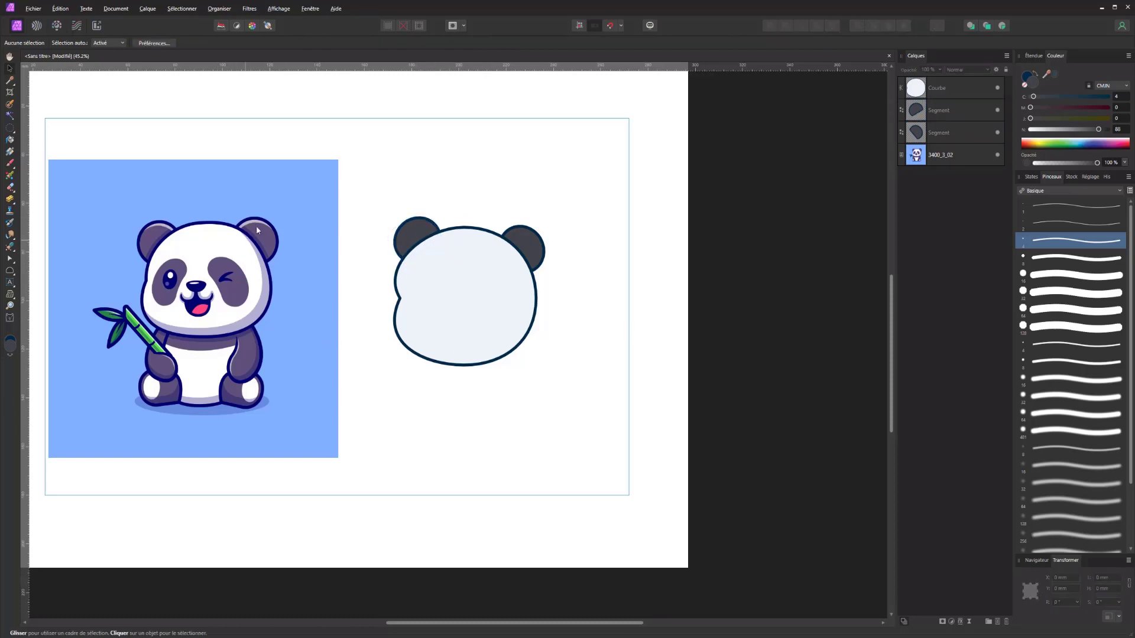
Step: Hide the head curve and draw a circle about 26.4 mm across below the left ear with the Ellipse tool
{"action": "left_click", "coordinate": [962, 110]}
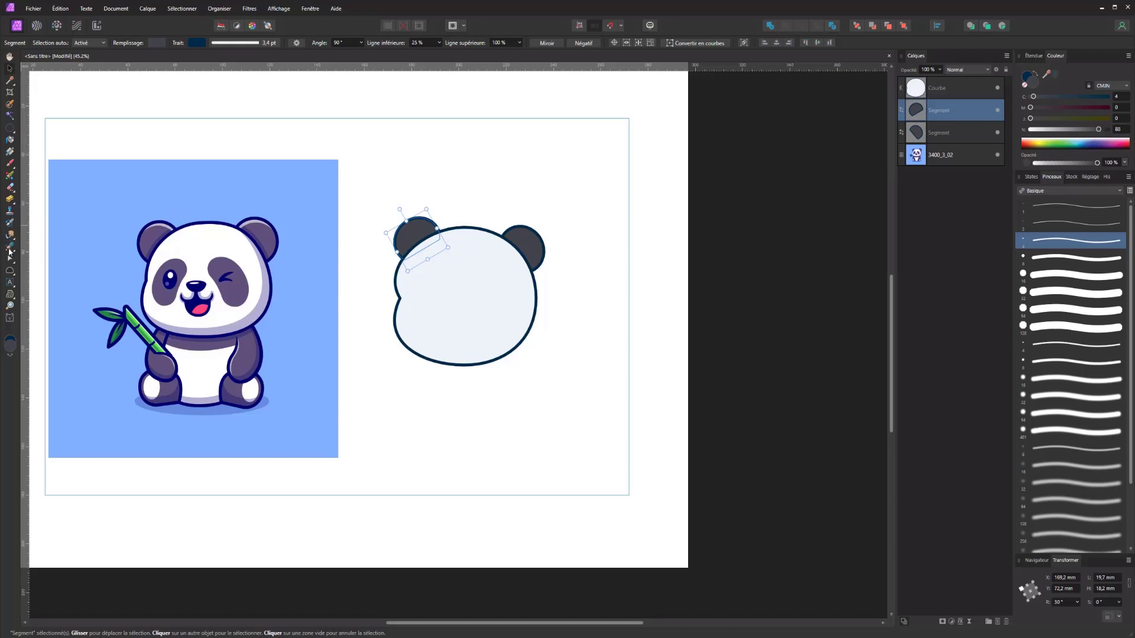
{"action": "left_click", "coordinate": [10, 271]}
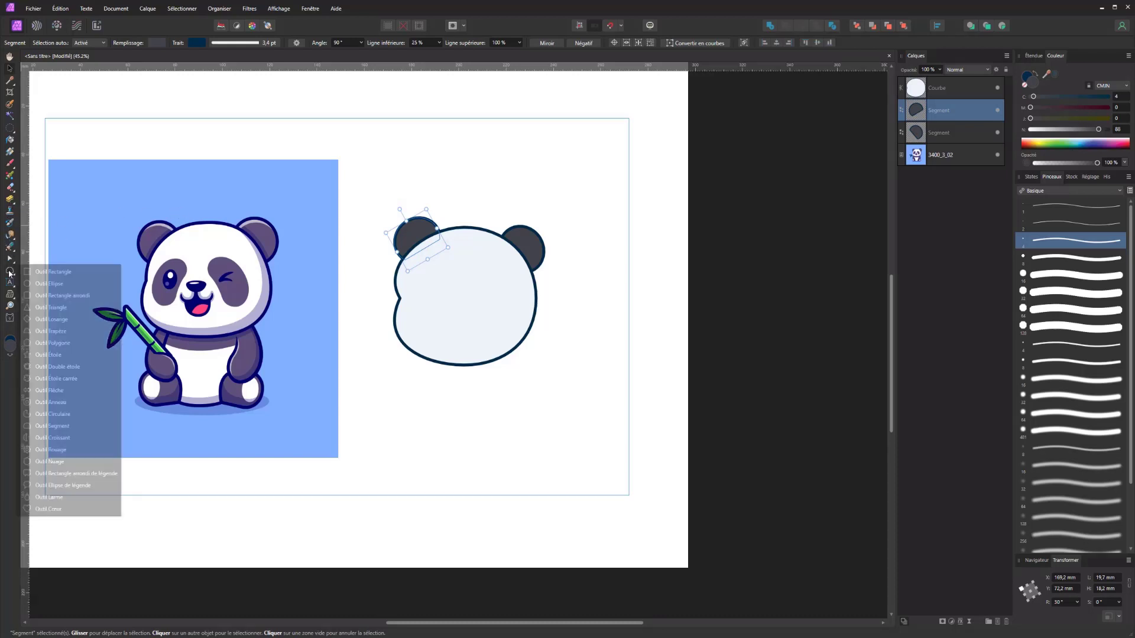
{"action": "left_click", "coordinate": [40, 285]}
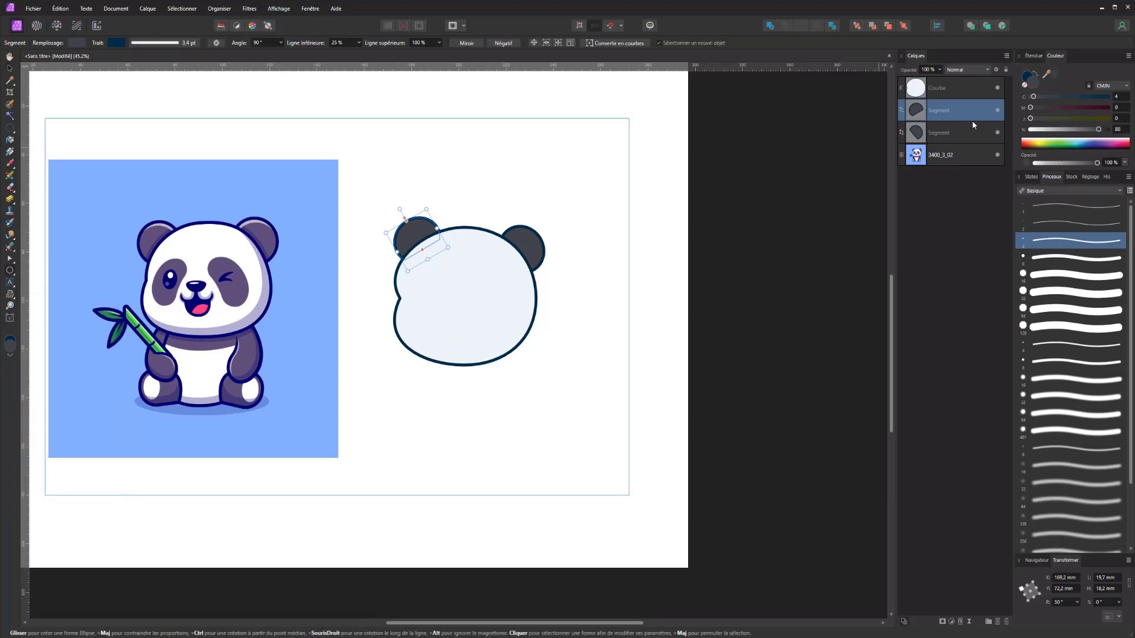
{"action": "left_click", "coordinate": [998, 89]}
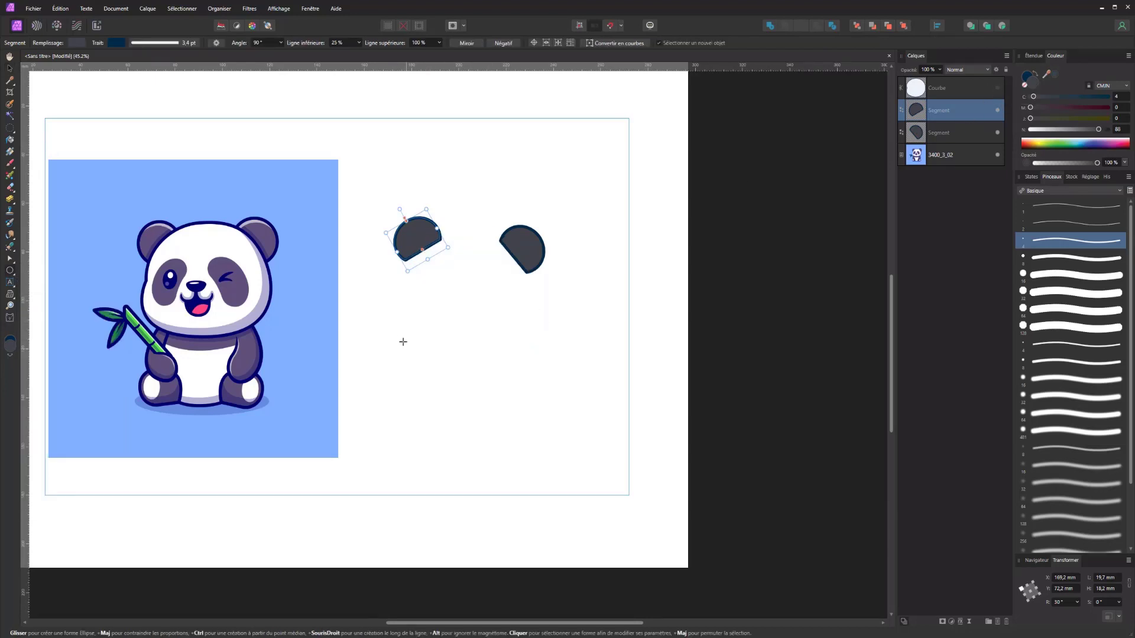
{"action": "left_click_drag", "start_coordinate": [398, 326], "coordinate": [461, 261]}
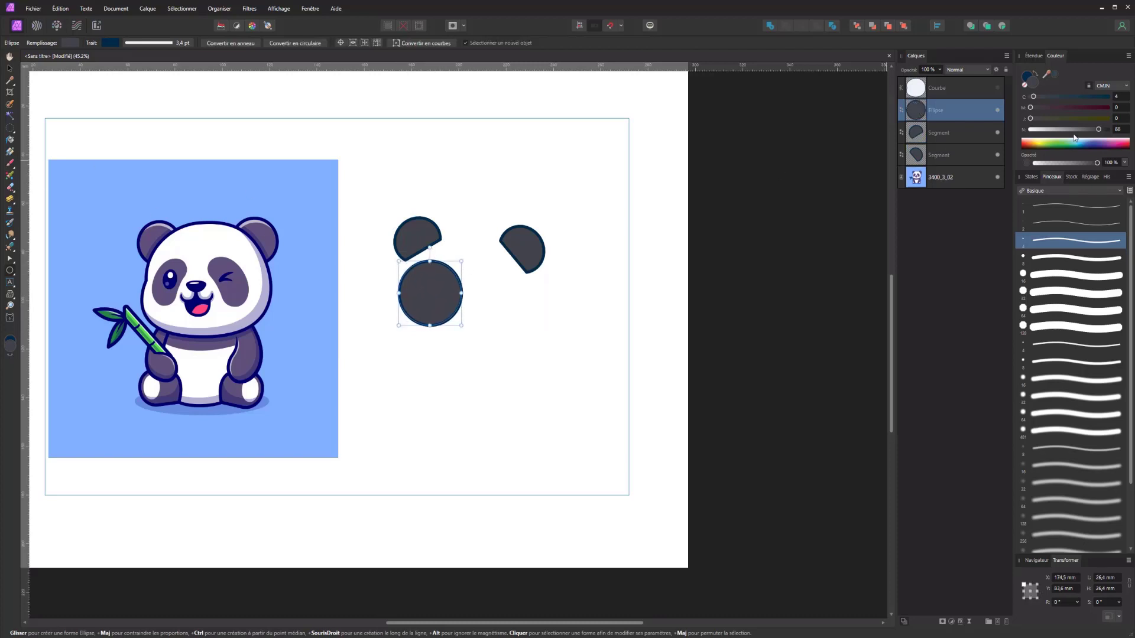
Step: Remove the circle's outline and darken its fill by setting black to 97
{"action": "left_click_drag", "start_coordinate": [1103, 130], "coordinate": [1106, 129]}
{"action": "left_click", "coordinate": [1025, 77]}
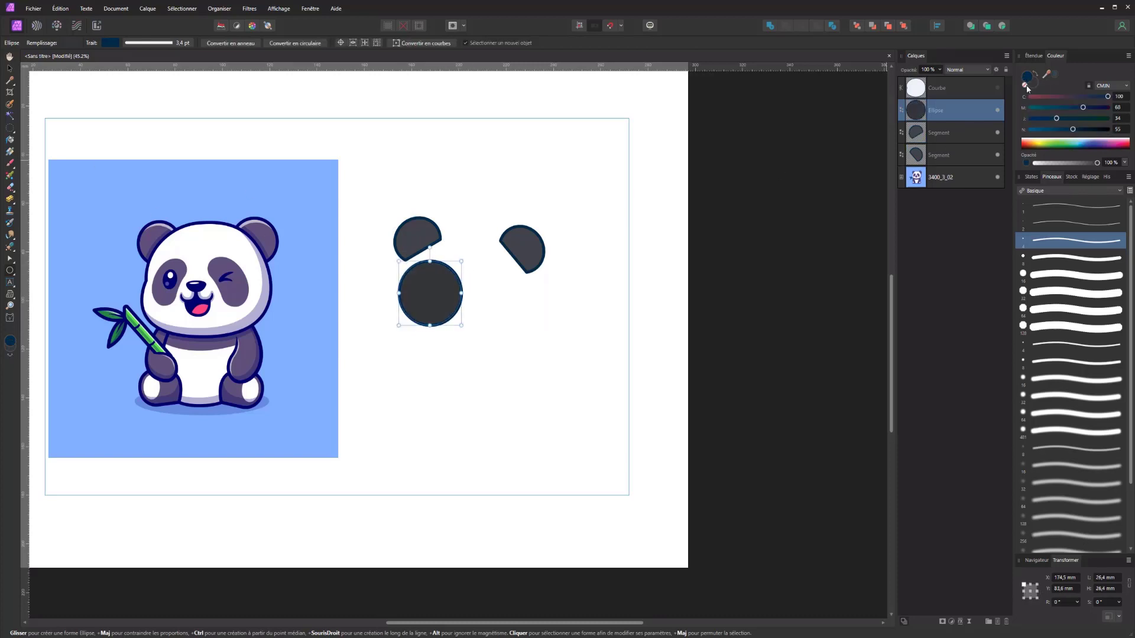
{"action": "left_click", "coordinate": [1023, 85]}
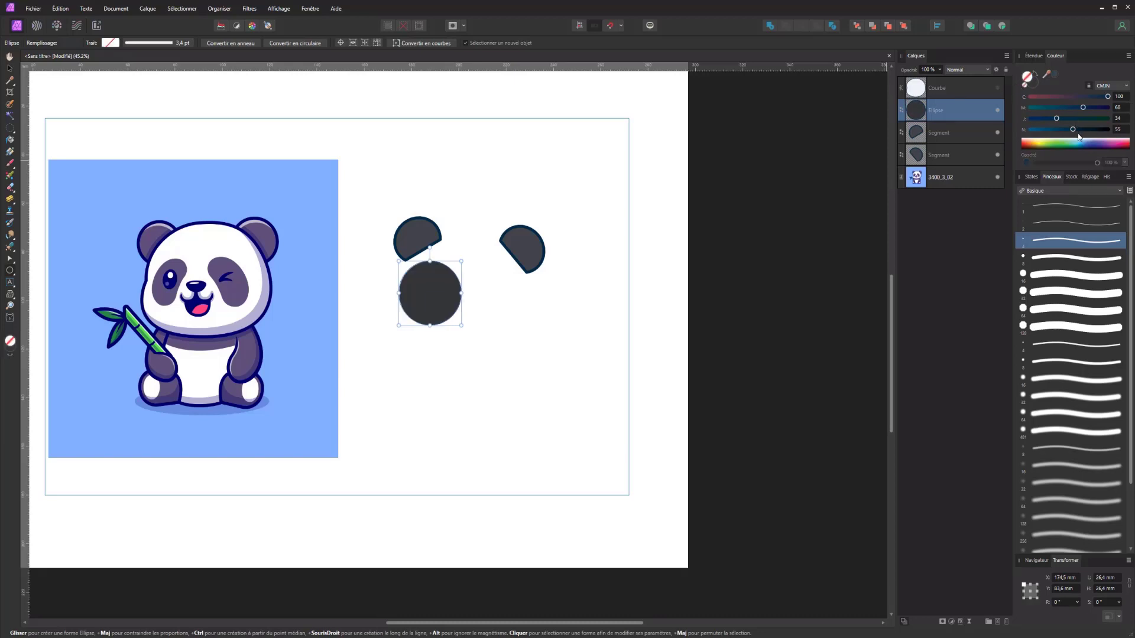
{"action": "left_click", "coordinate": [1032, 82]}
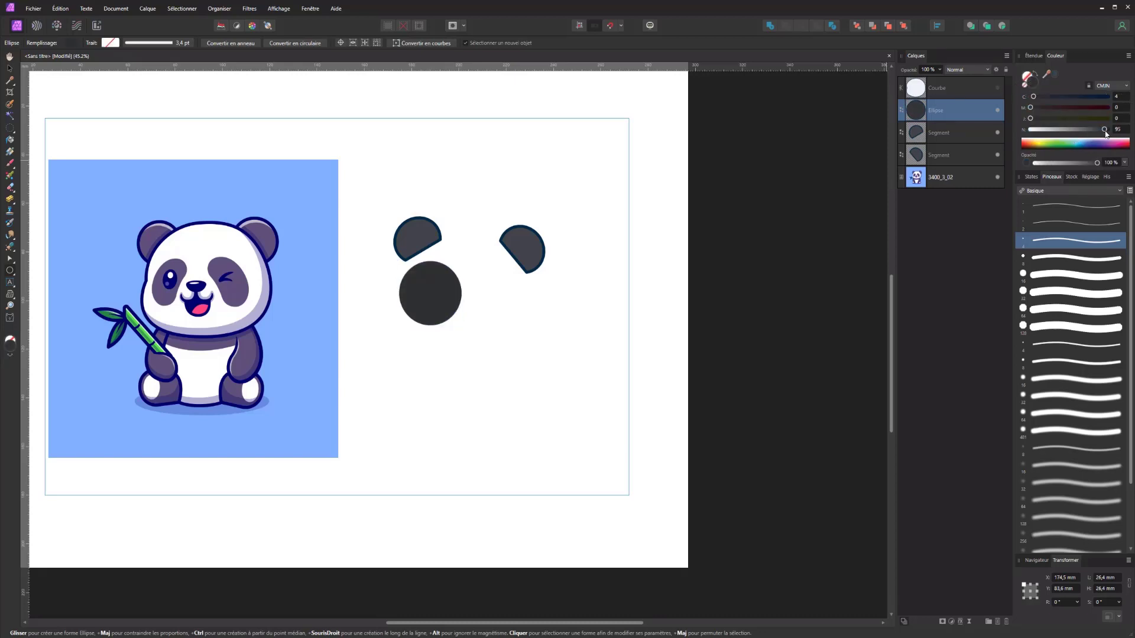
Step: Position the circle over the lower part of the left ear and clip it inside that ear segment as a shadow
{"action": "left_click", "coordinate": [10, 68]}
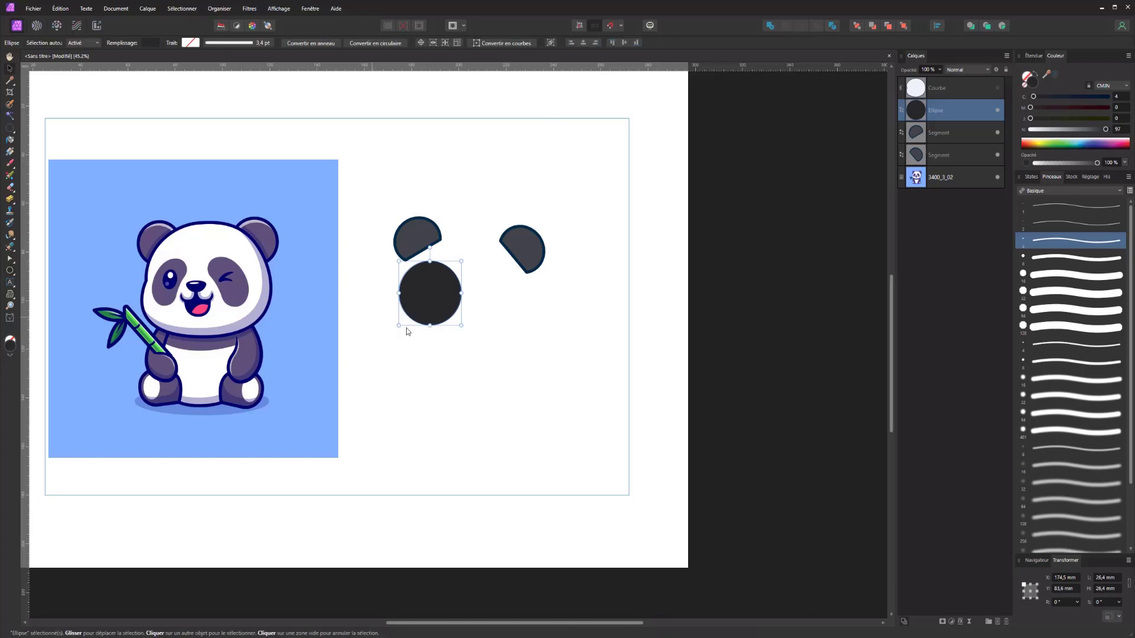
{"action": "left_click_drag", "start_coordinate": [432, 318], "coordinate": [432, 284]}
{"action": "left_click_drag", "start_coordinate": [928, 117], "coordinate": [926, 131]}
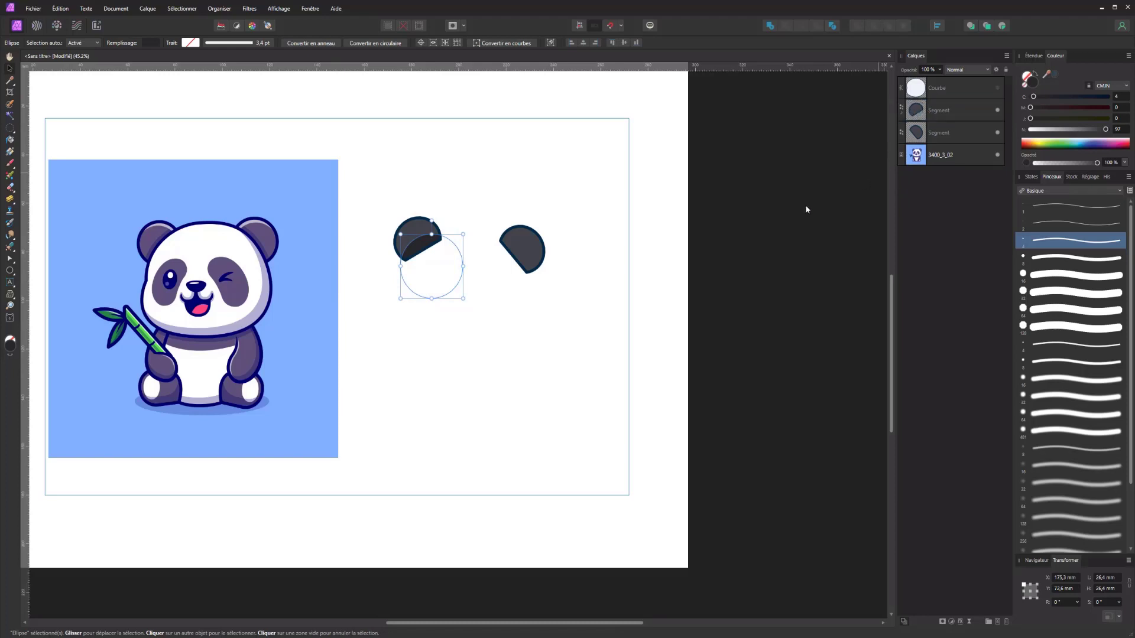
{"action": "left_click_drag", "start_coordinate": [431, 272], "coordinate": [435, 275]}
Step: Duplicate the shadow circle, clip the copy inside the right ear over its inner edge, and show the head curve again
{"action": "left_click_drag", "start_coordinate": [432, 277], "coordinate": [475, 325]}
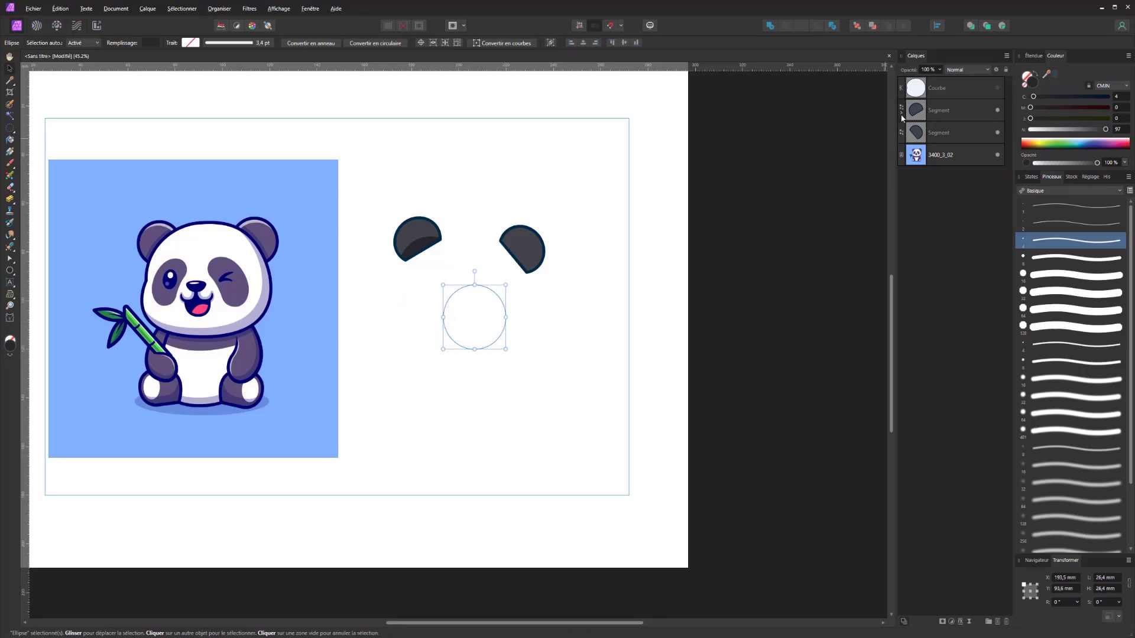
{"action": "left_click", "coordinate": [902, 116]}
{"action": "left_click_drag", "start_coordinate": [921, 133], "coordinate": [924, 175]}
{"action": "left_click_drag", "start_coordinate": [469, 321], "coordinate": [490, 279]}
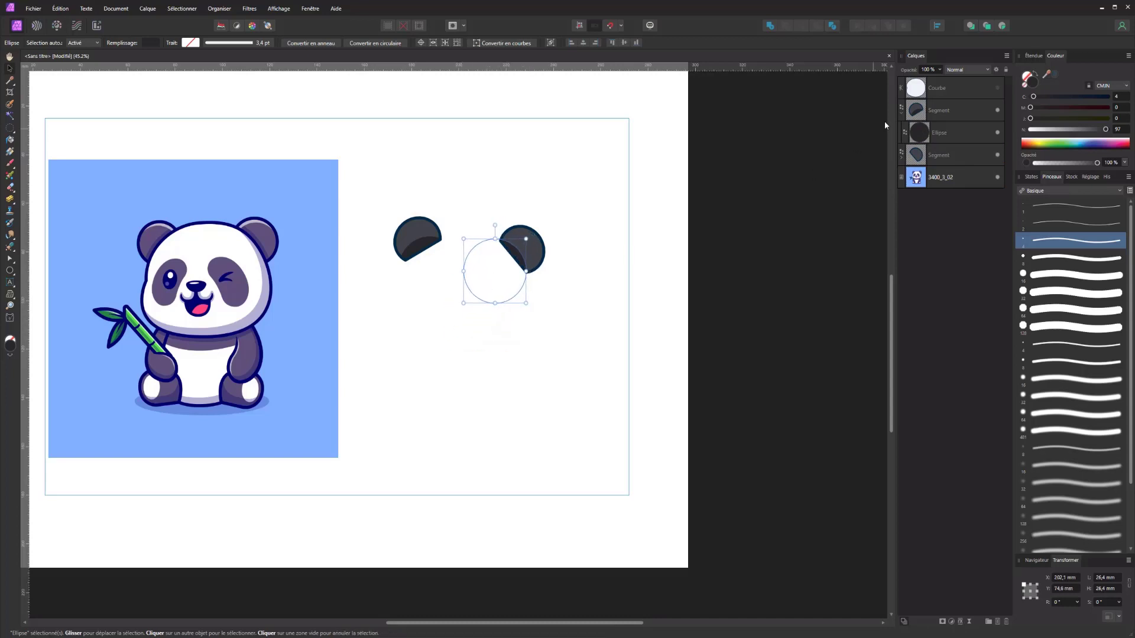
{"action": "left_click", "coordinate": [998, 88]}
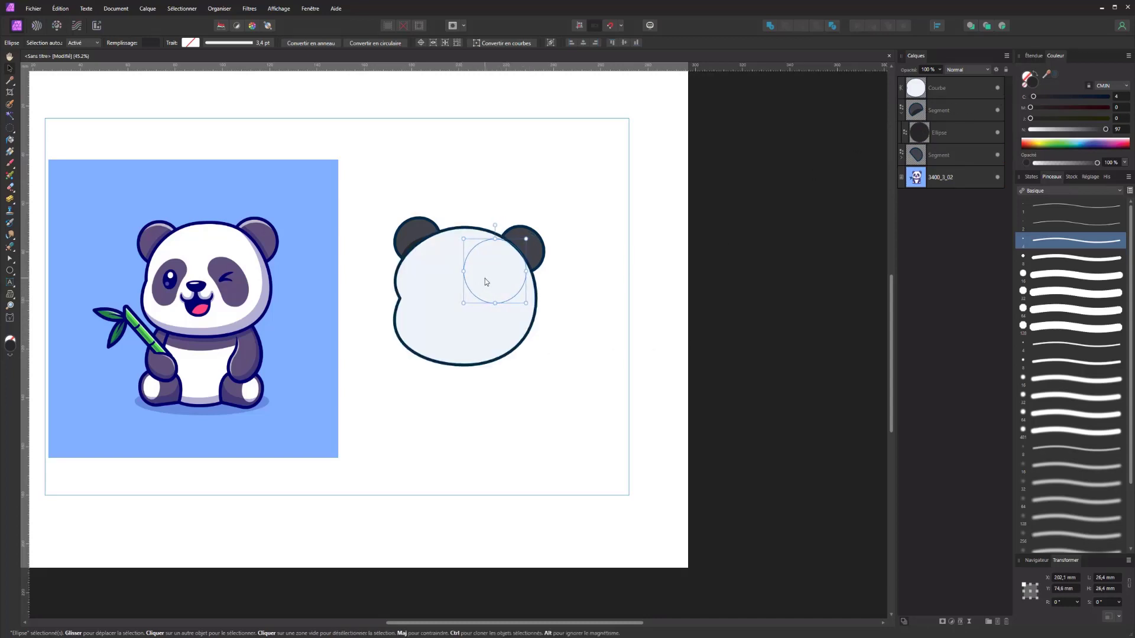
{"action": "left_click_drag", "start_coordinate": [488, 279], "coordinate": [497, 276]}
Step: Duplicate the left ear's shadow circle offset up and left, and place the copy beneath the original inside the ear
{"action": "left_click", "coordinate": [925, 135]}
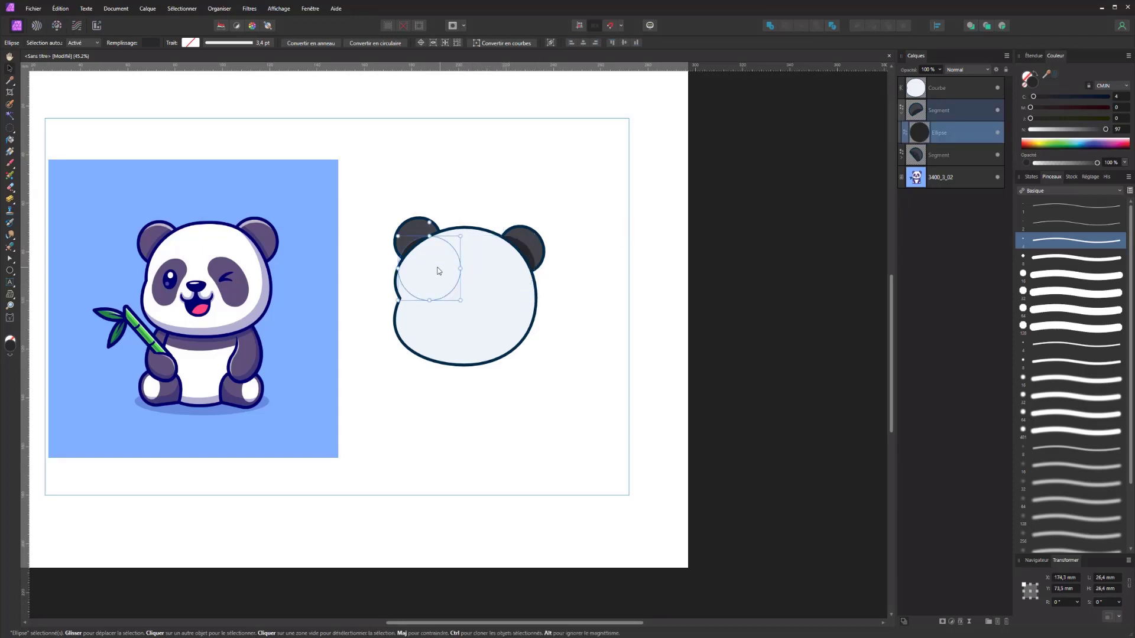
{"action": "left_click_drag", "start_coordinate": [439, 263], "coordinate": [419, 271]}
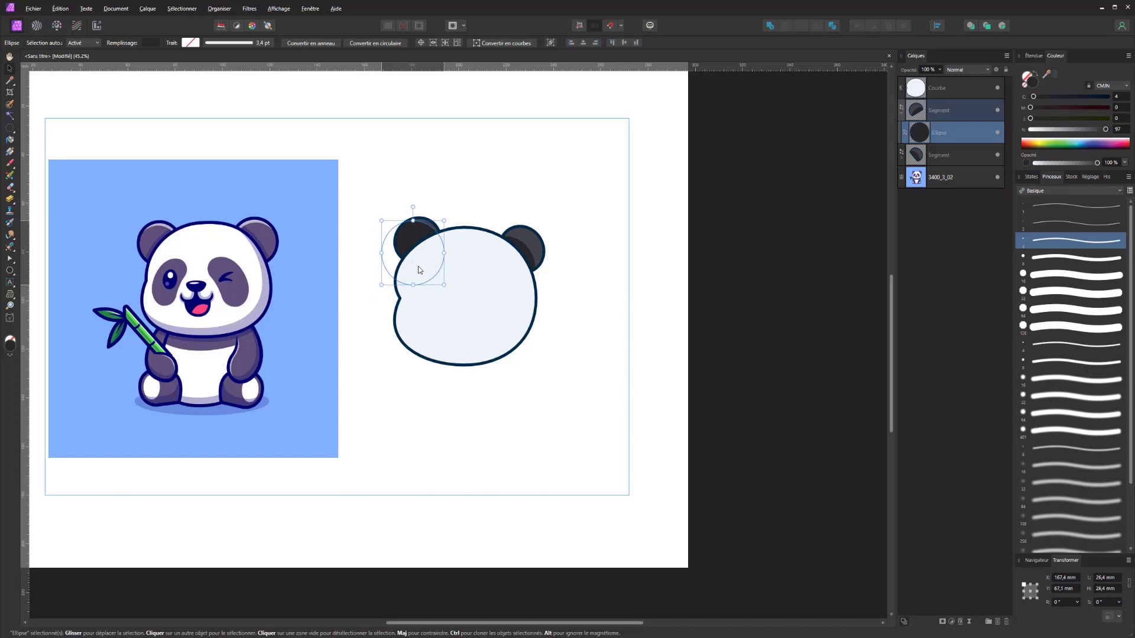
{"action": "key", "text": "ctrl+j"}
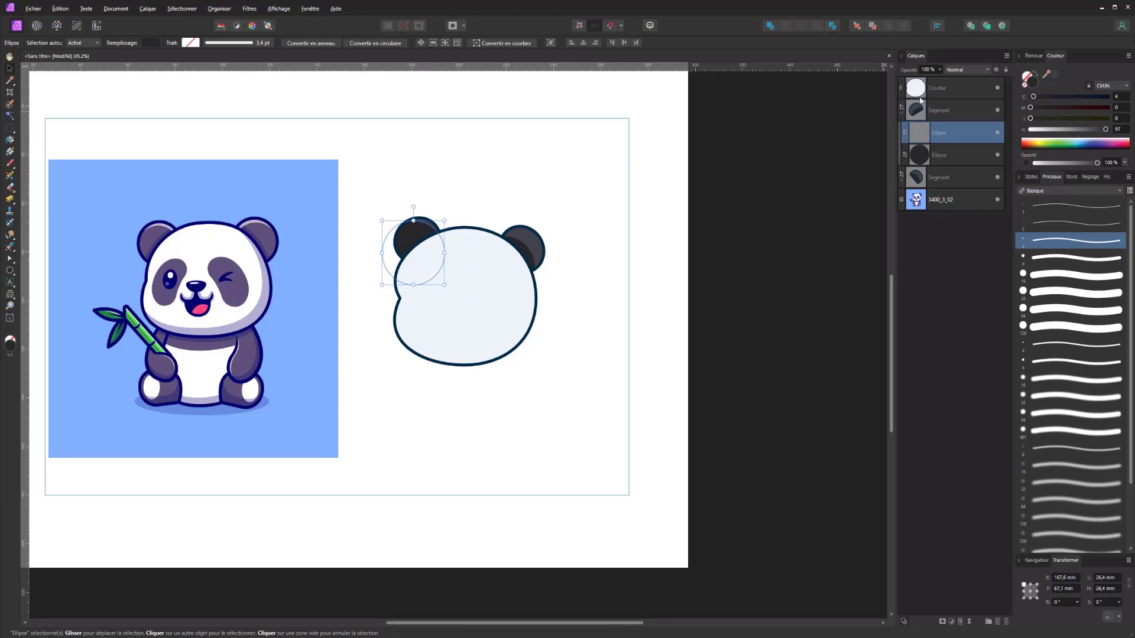
{"action": "left_click_drag", "start_coordinate": [916, 139], "coordinate": [920, 160]}
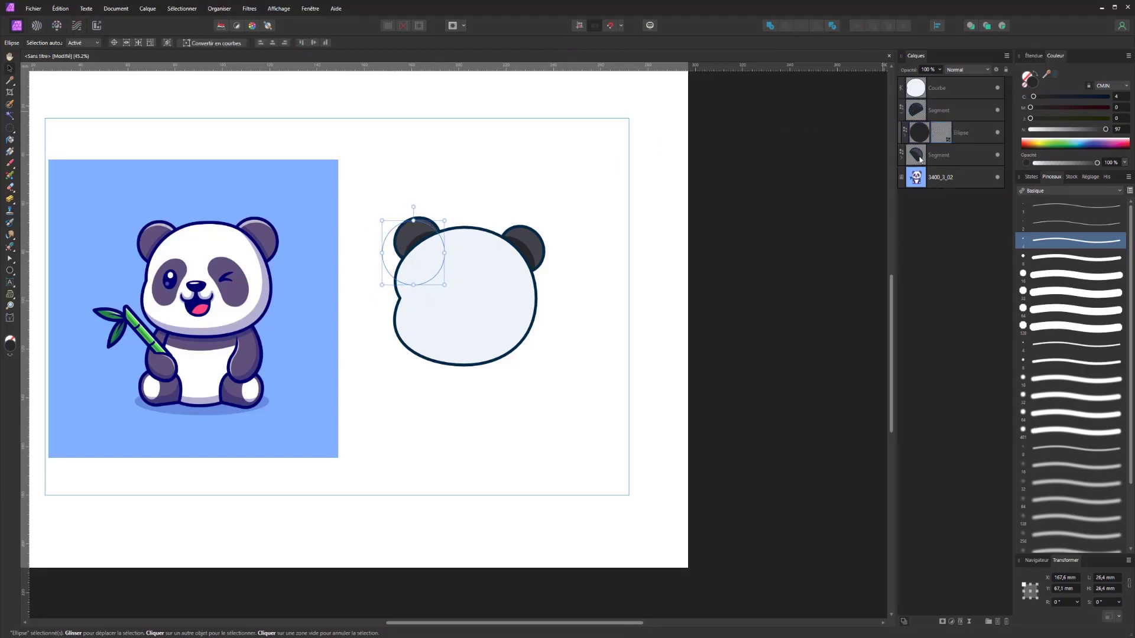
{"action": "key", "text": "ctrl+z"}
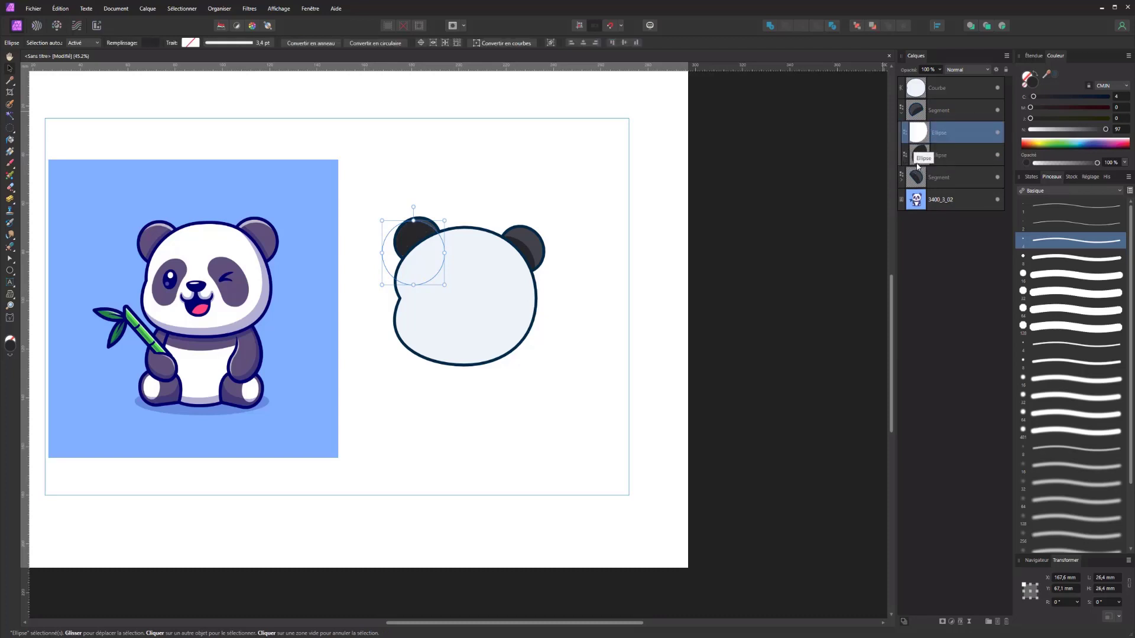
{"action": "left_click_drag", "start_coordinate": [921, 135], "coordinate": [924, 117]}
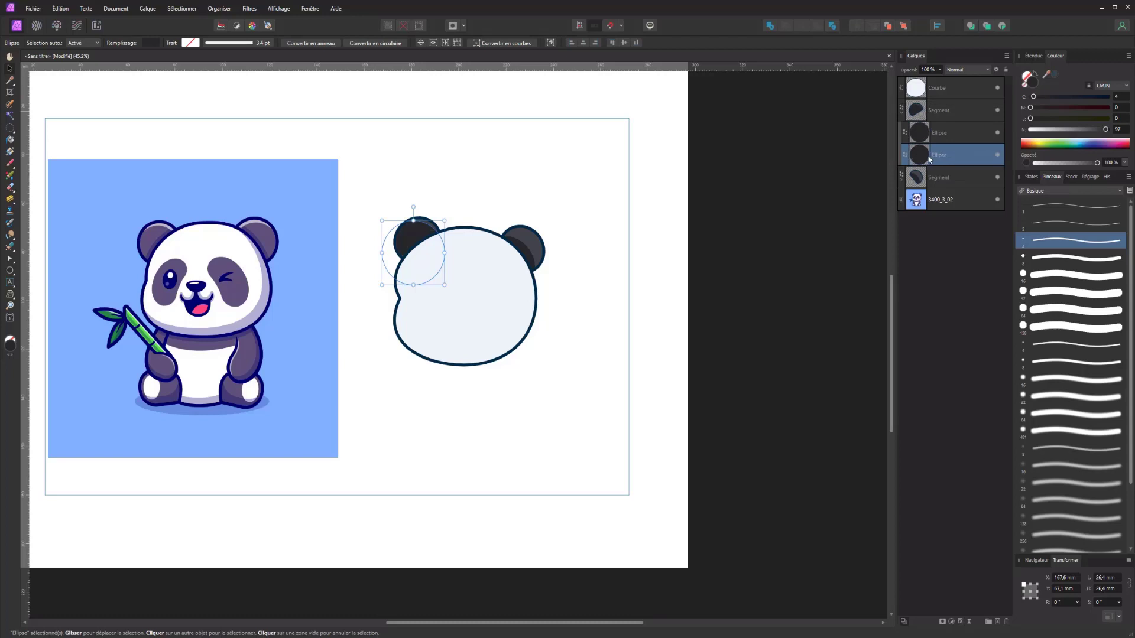
Step: Set the left ear's offset circle to black 90 and lighten the ear segment behind it to form a rim highlight
{"action": "left_click_drag", "start_coordinate": [1103, 132], "coordinate": [1104, 133]}
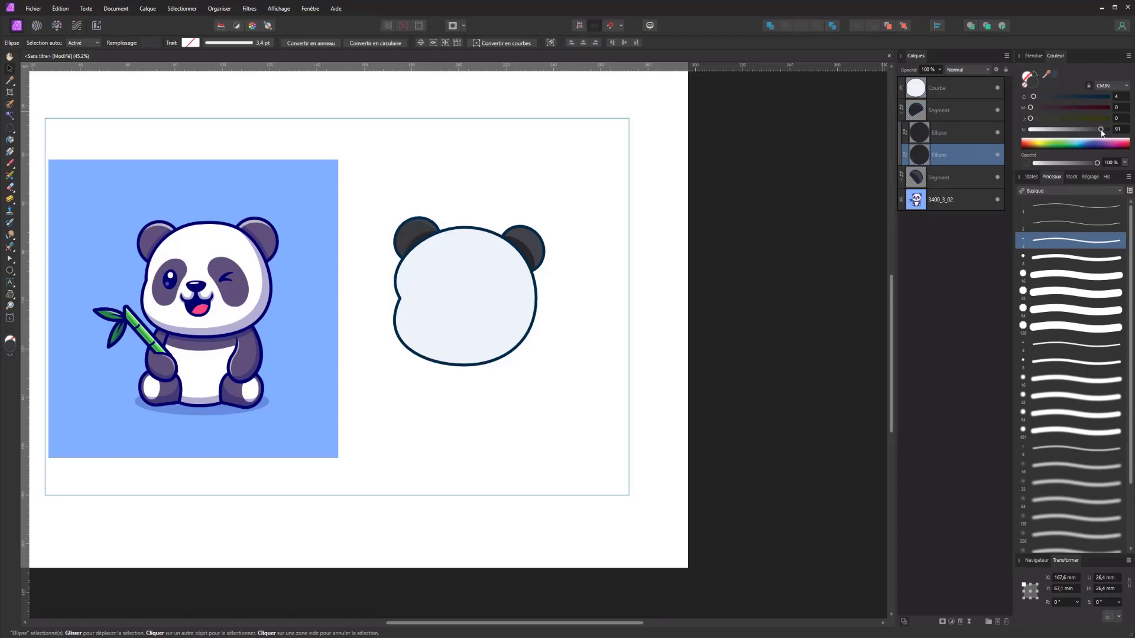
{"action": "left_click", "coordinate": [930, 112]}
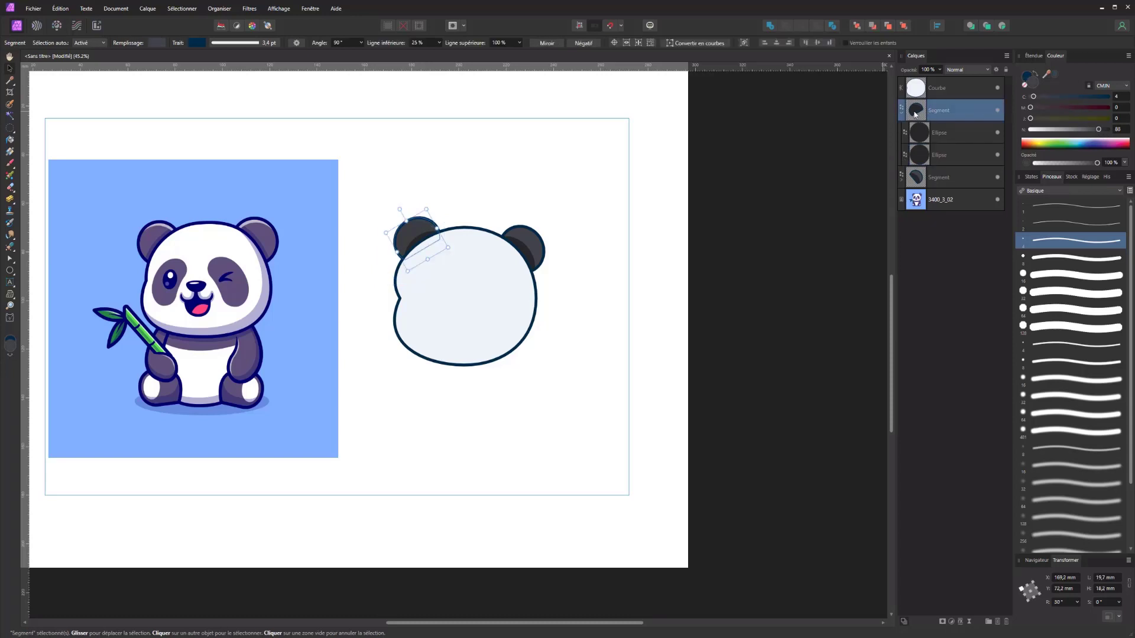
{"action": "left_click_drag", "start_coordinate": [1093, 134], "coordinate": [1056, 137]}
{"action": "left_click", "coordinate": [945, 155]}
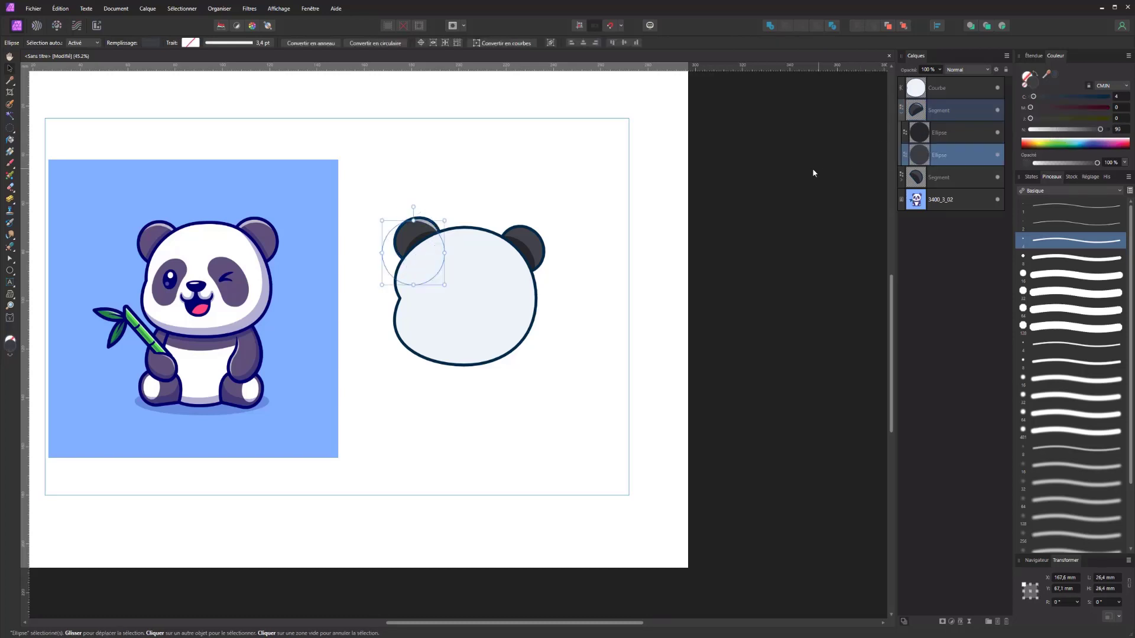
{"action": "left_click_drag", "start_coordinate": [408, 236], "coordinate": [409, 235]}
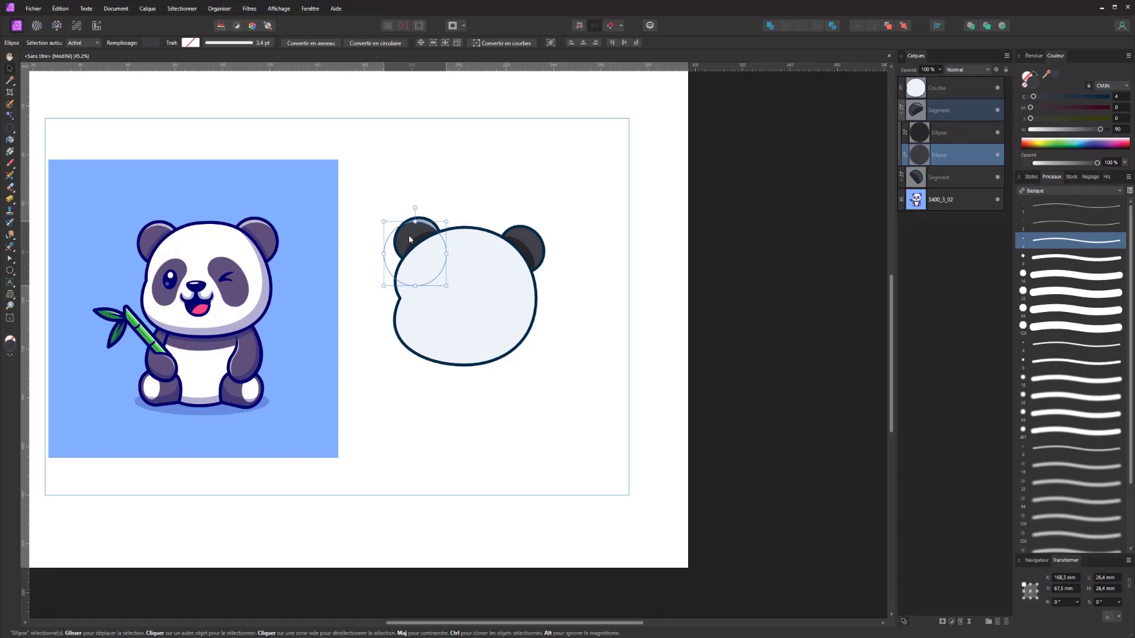
Step: Lighten the right ear segment's fill by setting black to 45
{"action": "left_click", "coordinate": [529, 242]}
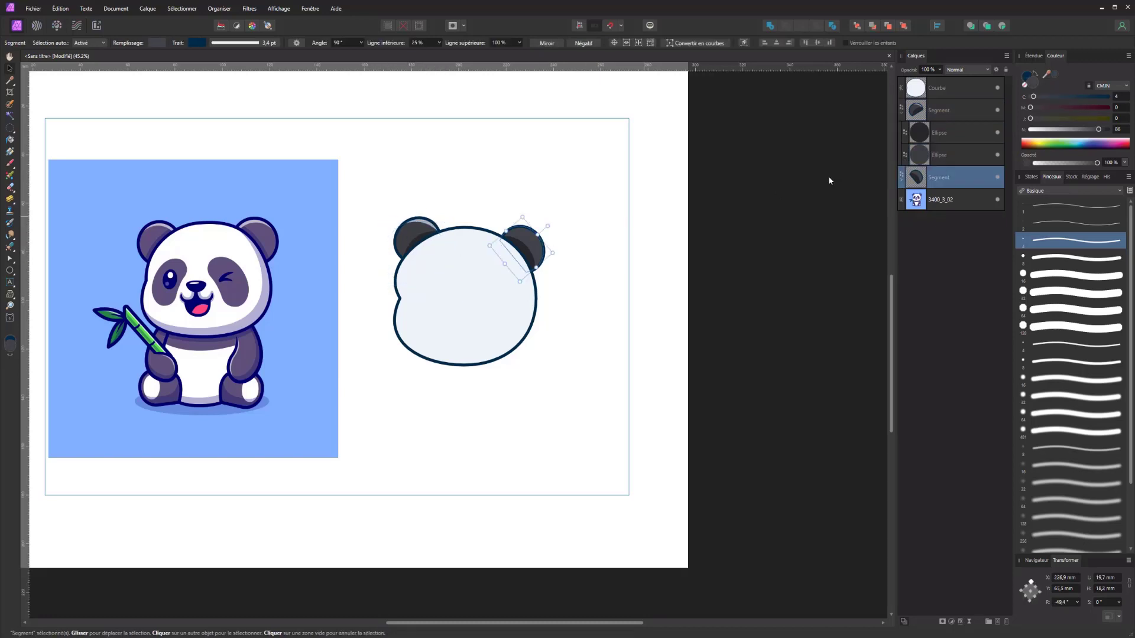
{"action": "left_click", "coordinate": [901, 181]}
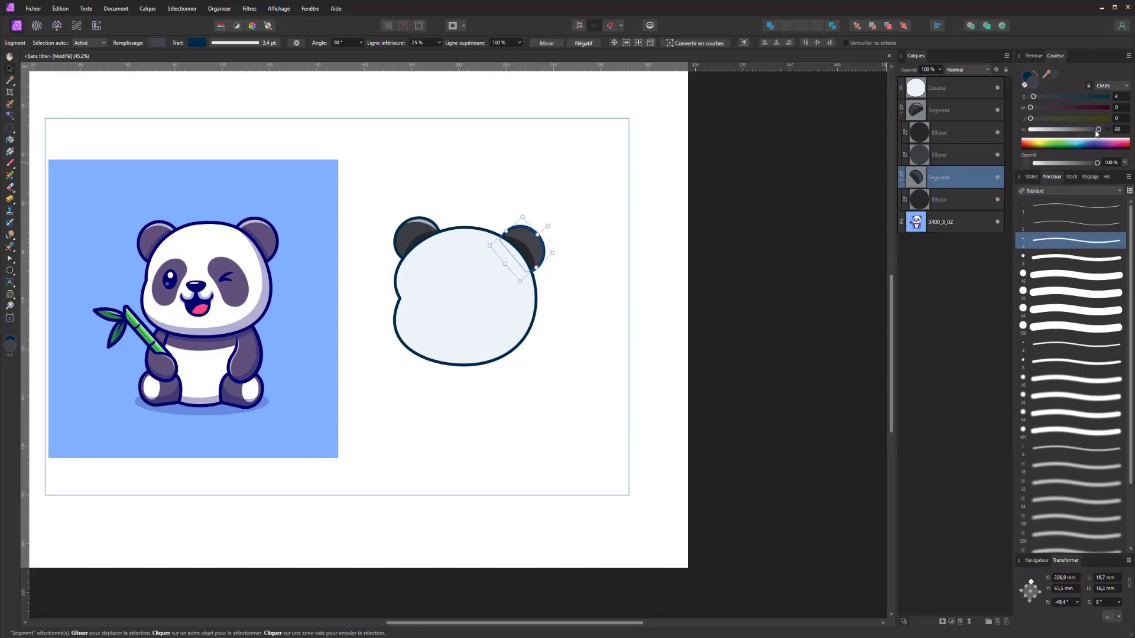
{"action": "left_click_drag", "start_coordinate": [1097, 131], "coordinate": [1067, 138]}
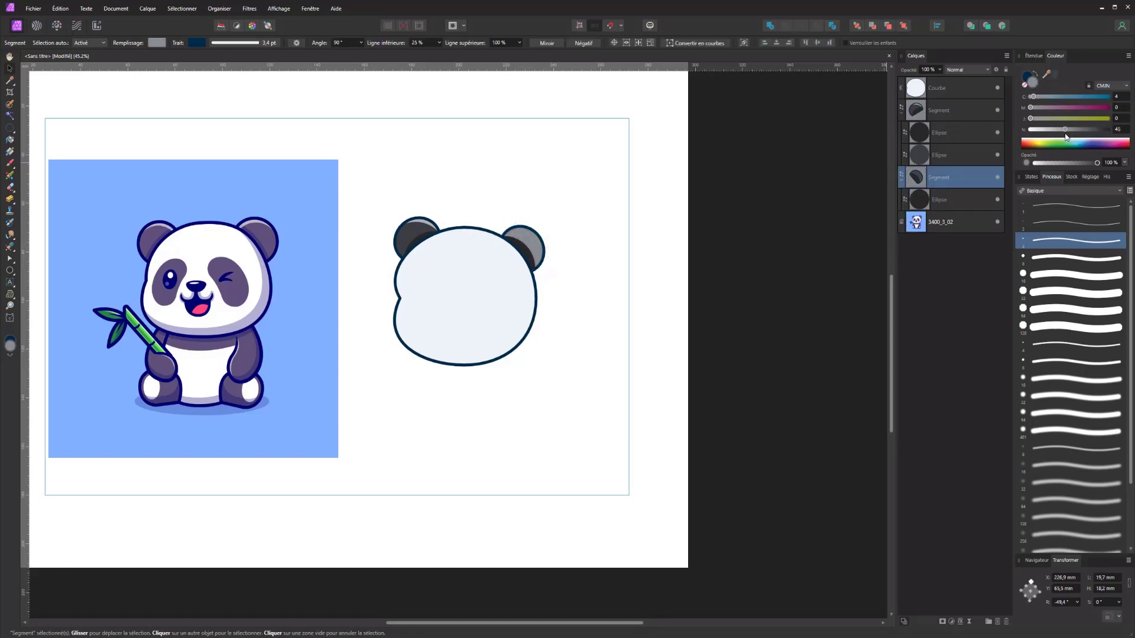
Step: Duplicate the right ear's shadow circle and shift the lower copy up and right, leaving a thin light rim on the ear
{"action": "left_click", "coordinate": [921, 204]}
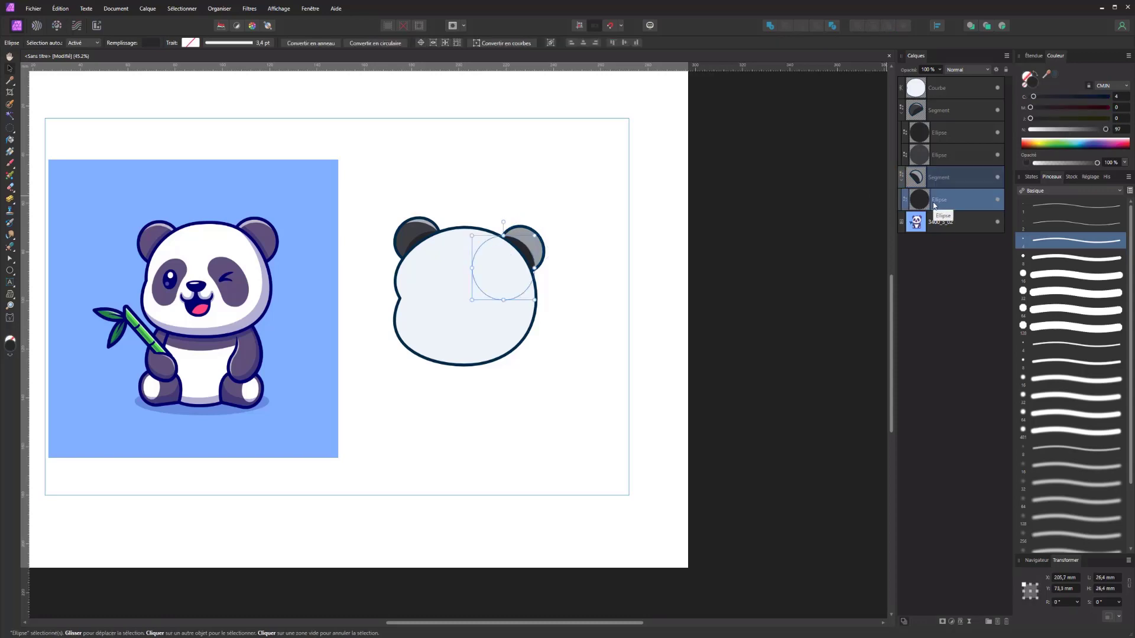
{"action": "key", "text": "ctrl+j"}
{"action": "left_click", "coordinate": [917, 228]}
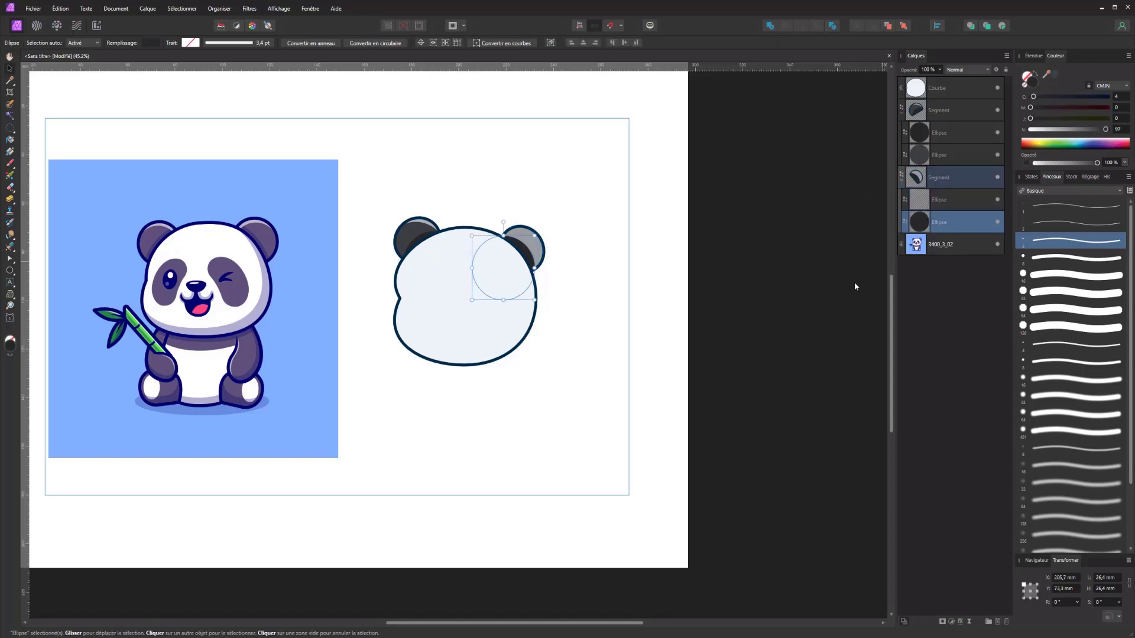
{"action": "left_click_drag", "start_coordinate": [526, 277], "coordinate": [539, 266]}
Step: Match the fill of the right ear's offset circle to the left ear's dark grey with the colour picker
{"action": "left_click", "coordinate": [1054, 74]}
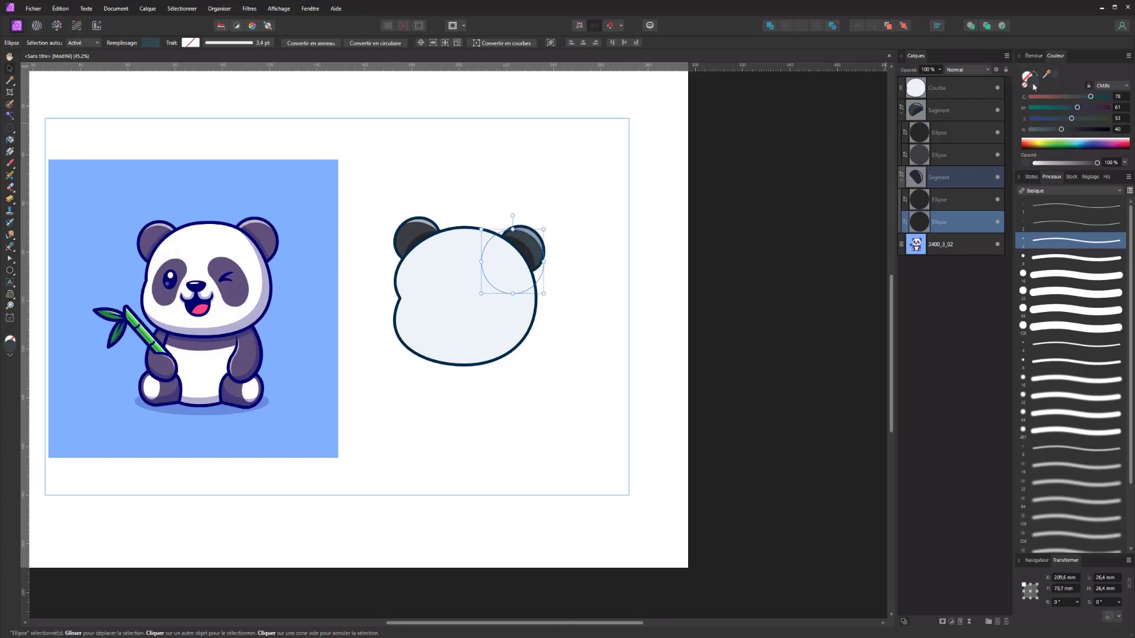
{"action": "left_click_drag", "start_coordinate": [1047, 74], "coordinate": [407, 231]}
{"action": "left_click", "coordinate": [1050, 79]}
{"action": "left_click", "coordinate": [539, 257]}
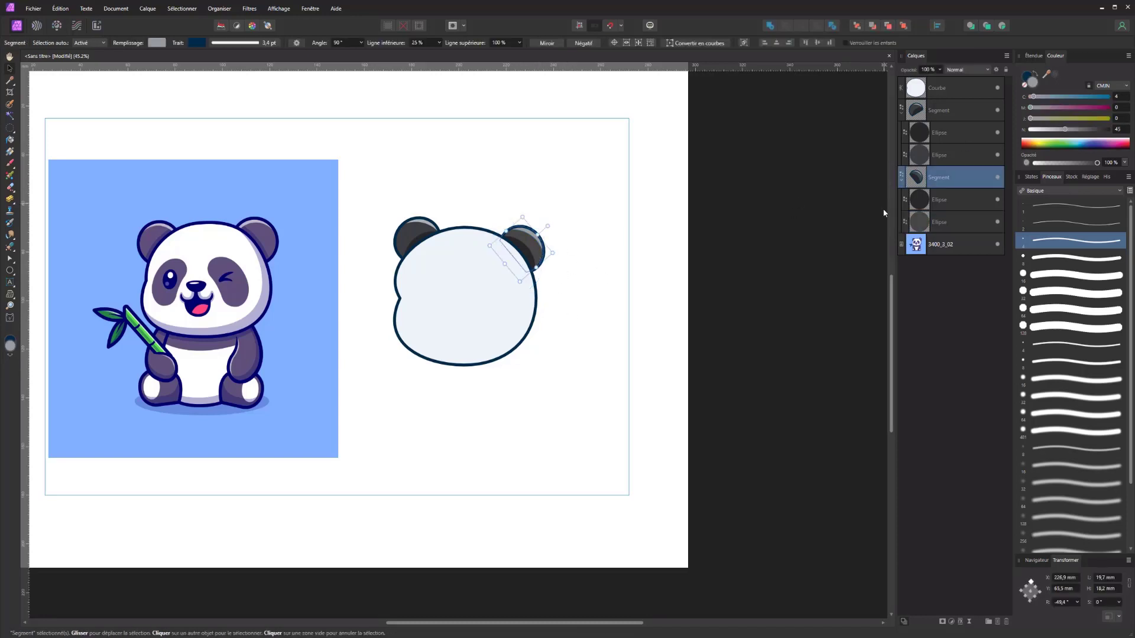
{"action": "left_click", "coordinate": [542, 249]}
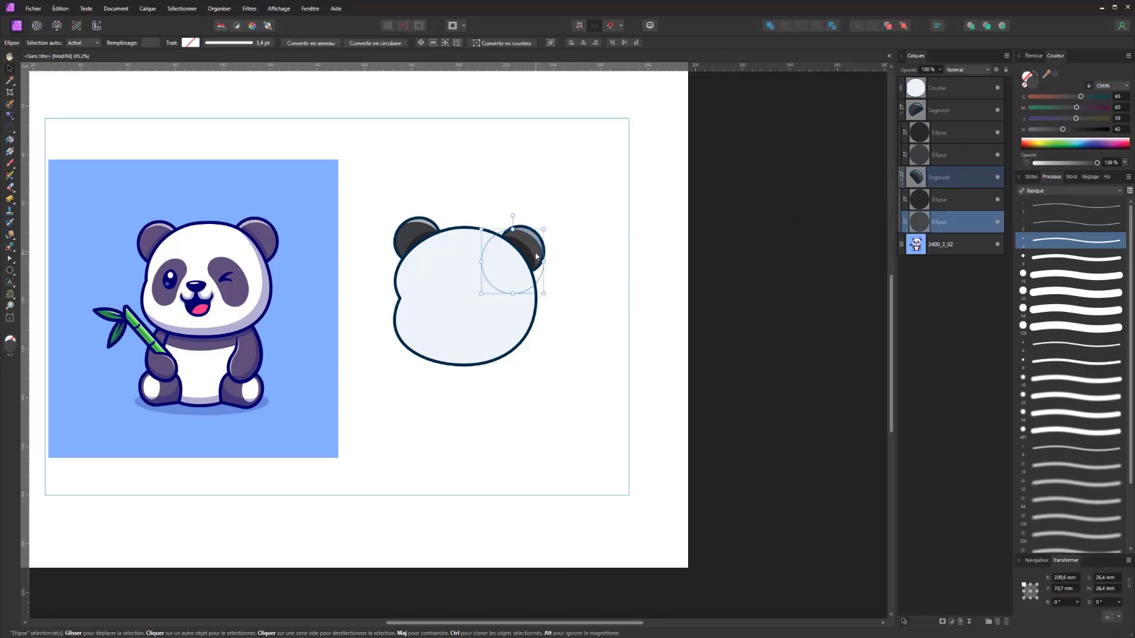
Step: Nudge the right ear's offset circle slightly up and left to thicken its shading, and select the head shape
{"action": "left_click_drag", "start_coordinate": [536, 253], "coordinate": [533, 250]}
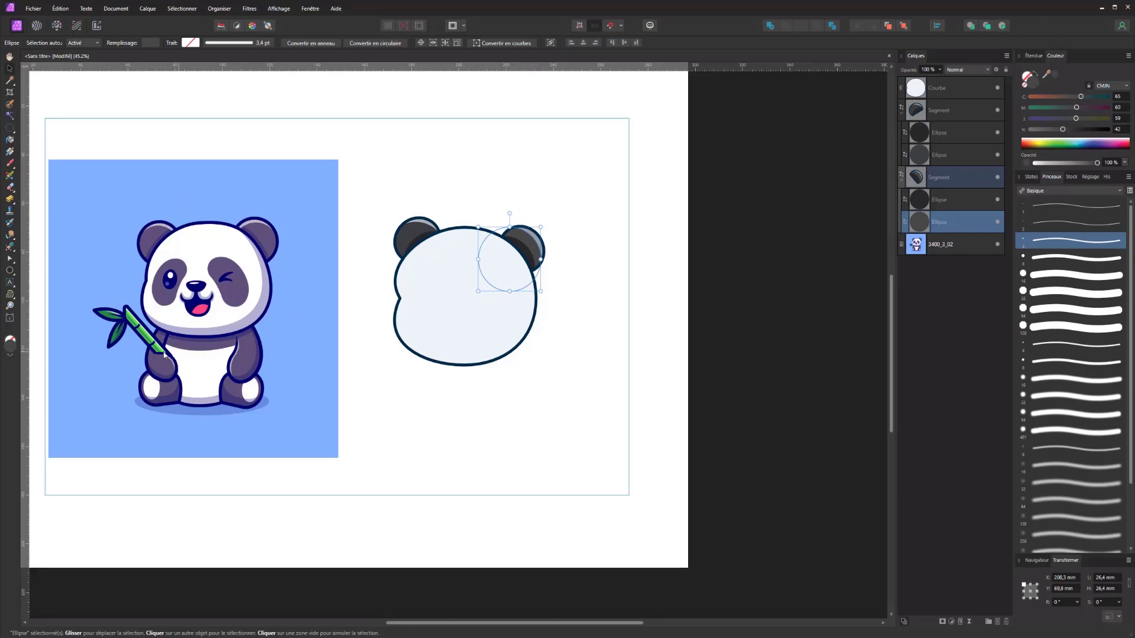
{"action": "left_click", "coordinate": [463, 331]}
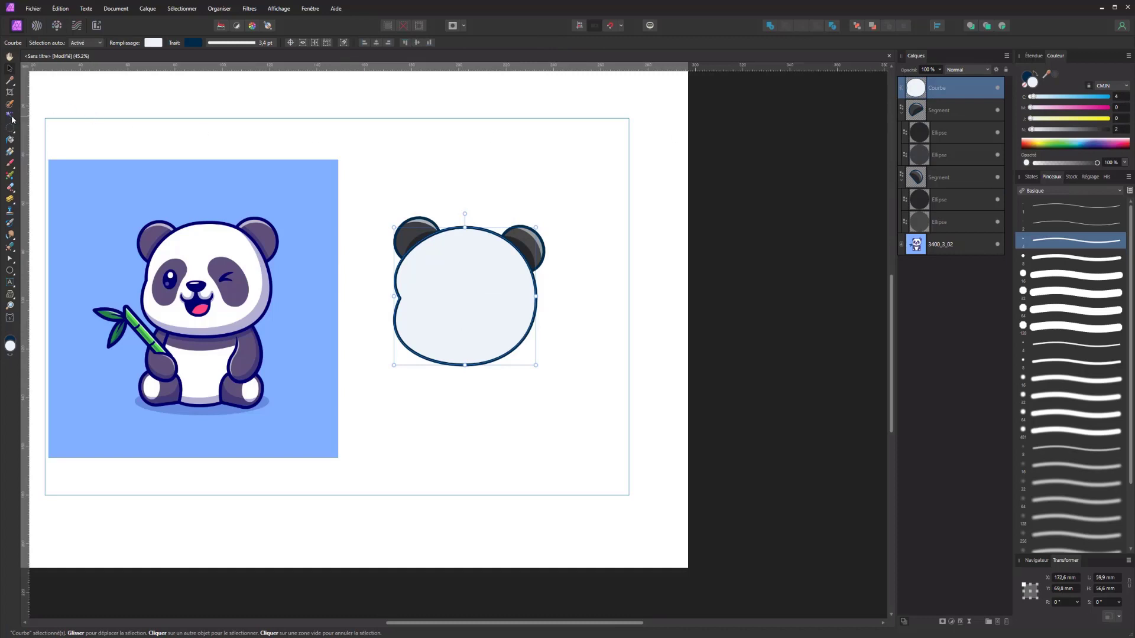
{"action": "left_click", "coordinate": [10, 270]}
{"action": "left_click_drag", "start_coordinate": [95, 125], "coordinate": [320, 355]}
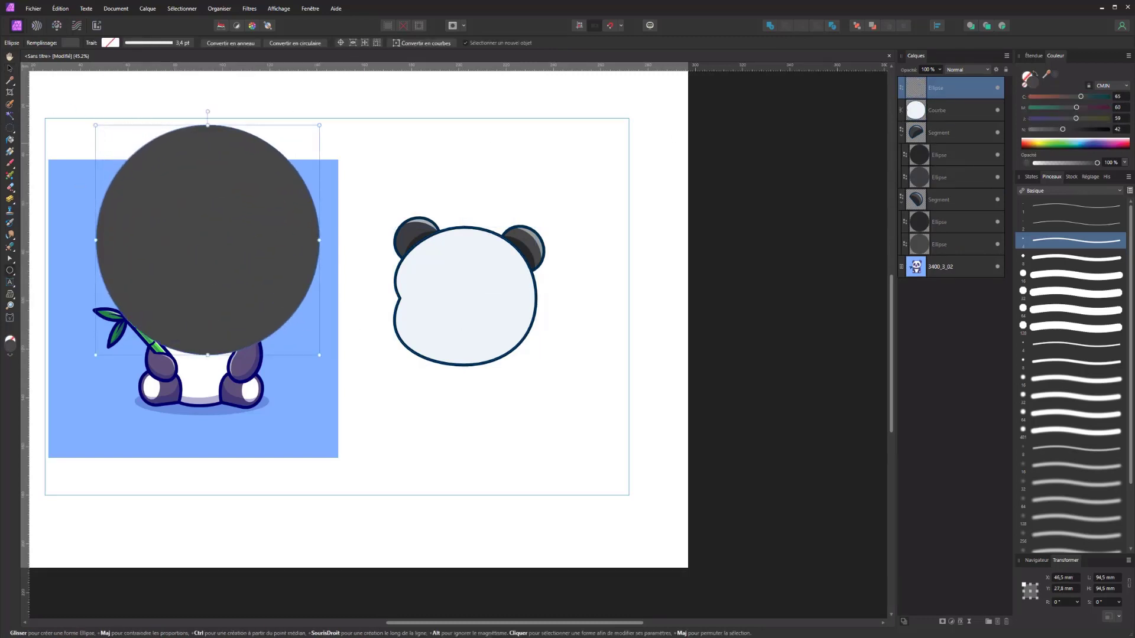
{"action": "left_click", "coordinate": [9, 68]}
{"action": "left_click_drag", "start_coordinate": [265, 257], "coordinate": [489, 260]}
{"action": "key", "text": "Delete"}
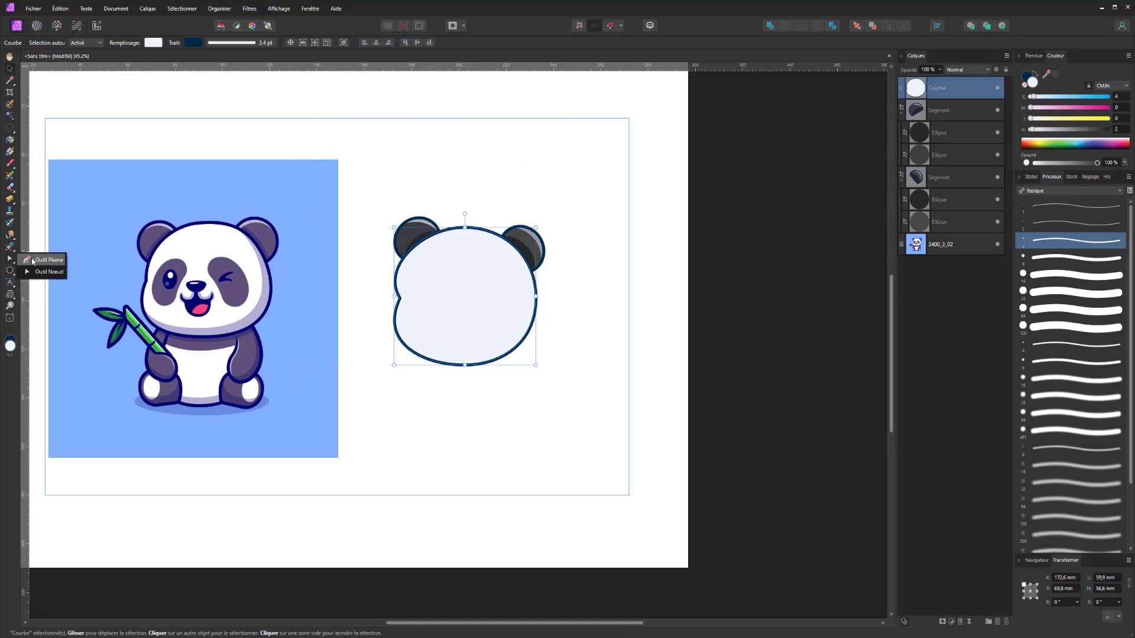
{"action": "left_click", "coordinate": [9, 264]}
{"action": "left_click", "coordinate": [479, 215]}
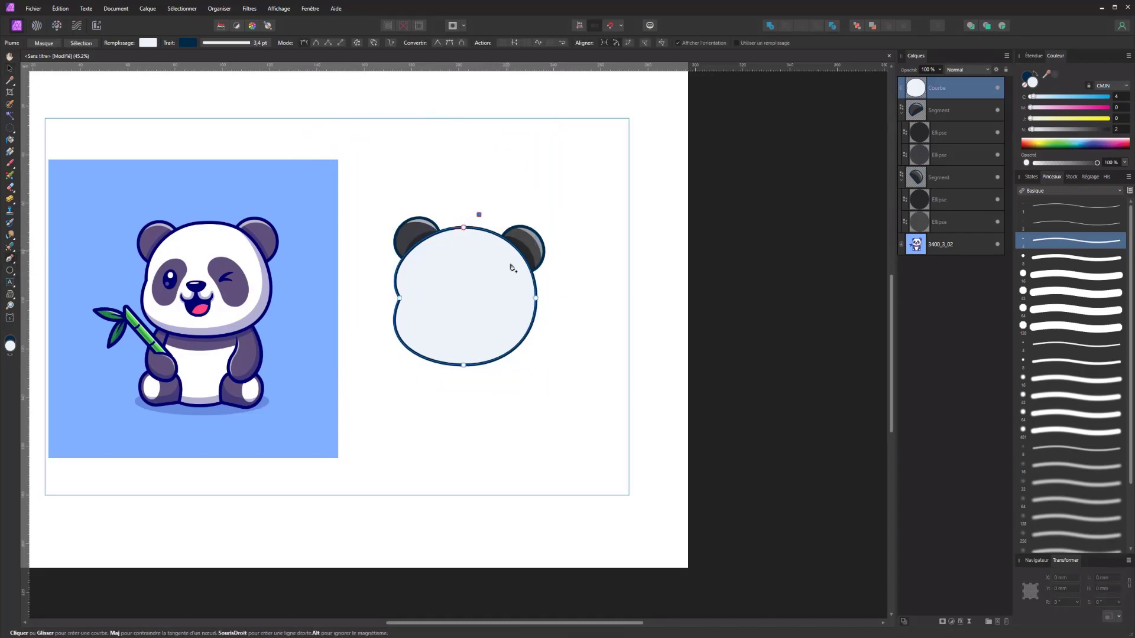
{"action": "left_click_drag", "start_coordinate": [504, 340], "coordinate": [444, 381]}
{"action": "left_click", "coordinate": [504, 341]}
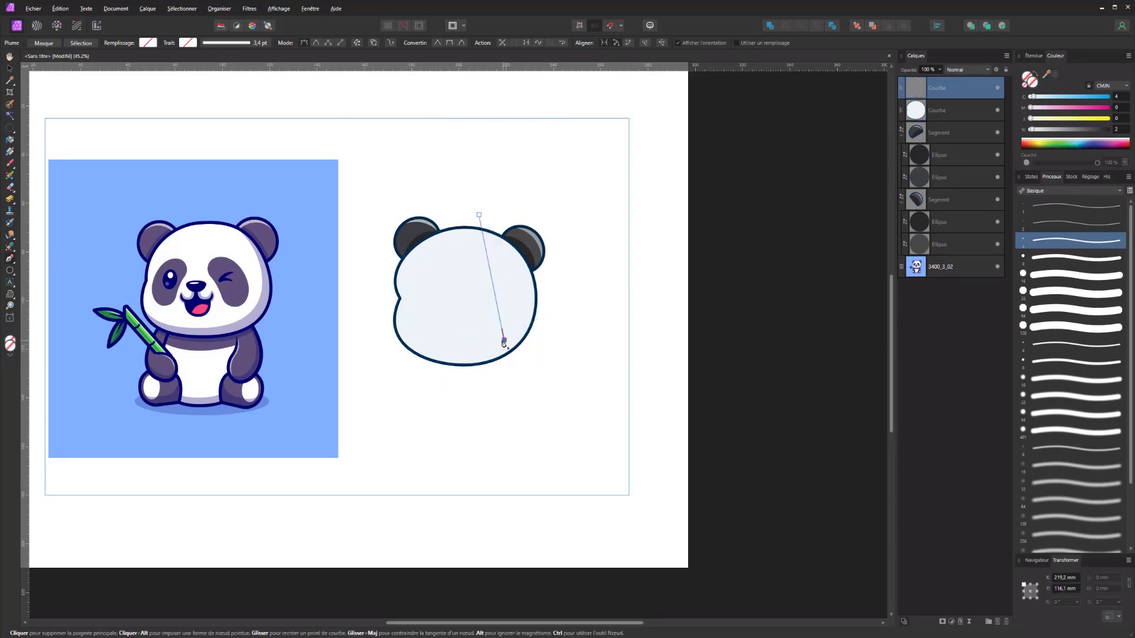
{"action": "key", "text": "alt"}
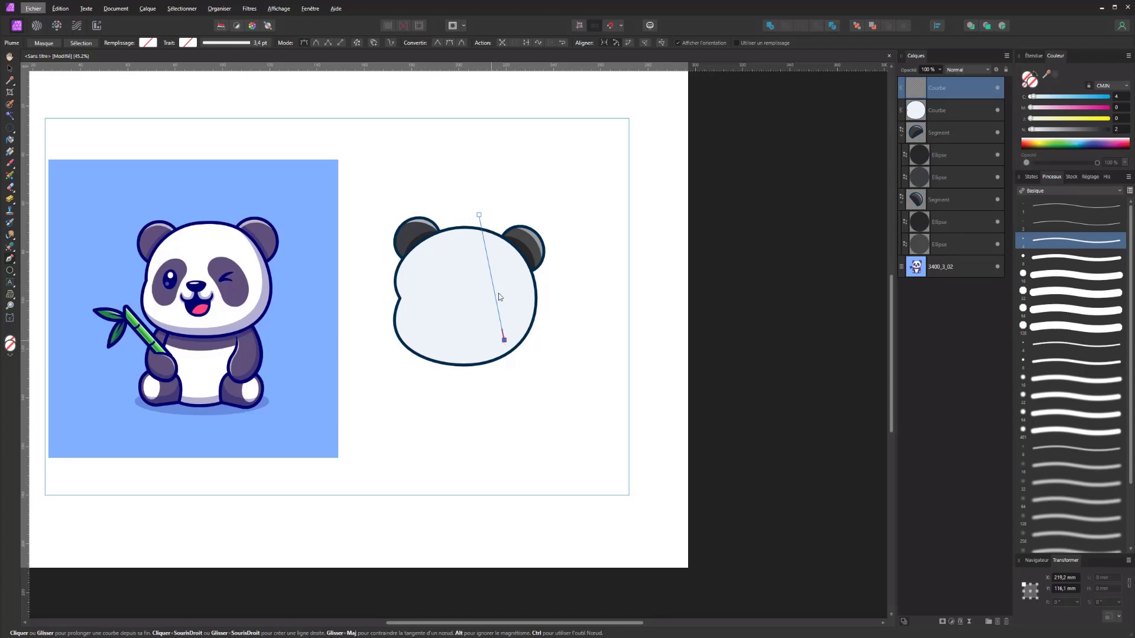
{"action": "key", "text": "ctrl+z"}
{"action": "key", "text": "ctrl+z"}
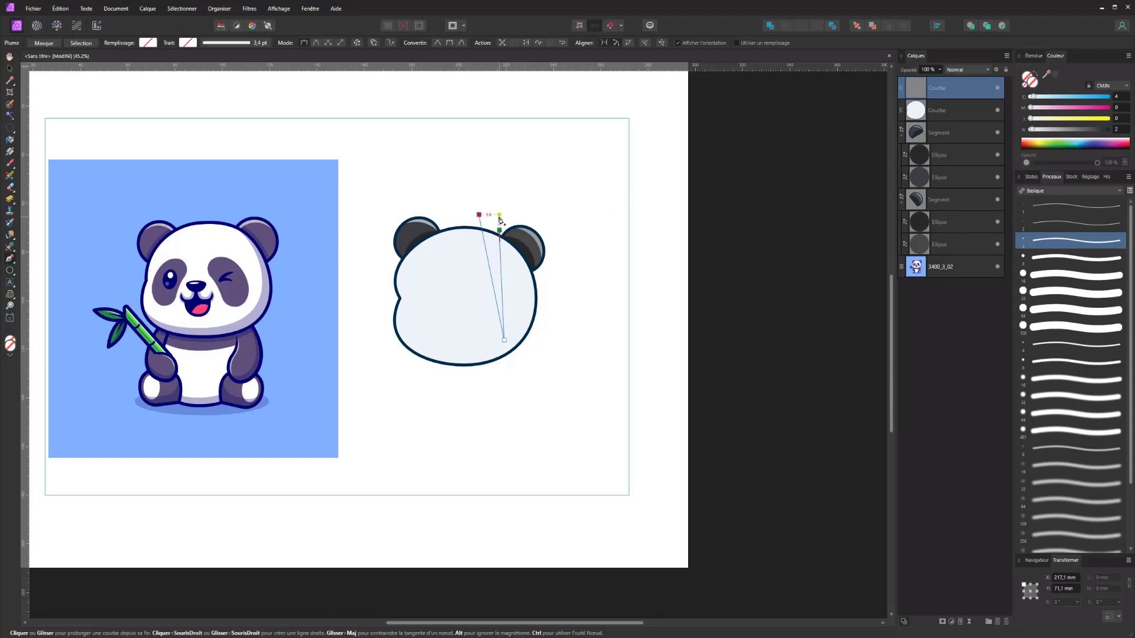
Step: Draw a closed Pen curve over the head's lit area, leaving crescents uncovered along its right and lower edges, and set its fill's black to 0
{"action": "left_click", "coordinate": [468, 199]}
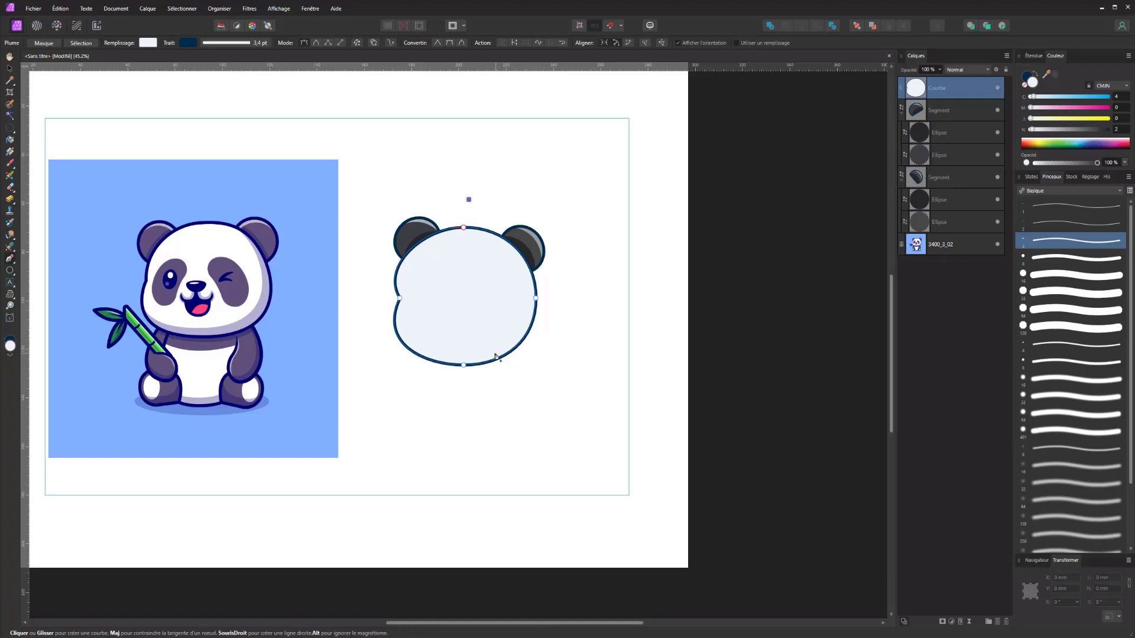
{"action": "left_click_drag", "start_coordinate": [494, 349], "coordinate": [352, 352]}
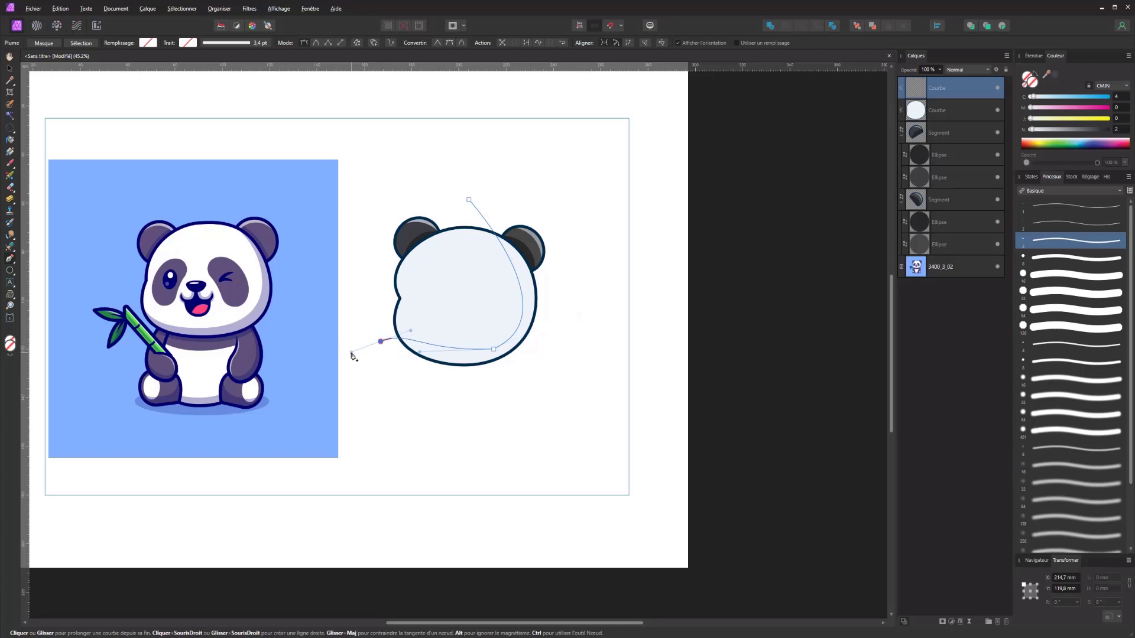
{"action": "left_click_drag", "start_coordinate": [356, 215], "coordinate": [374, 198]}
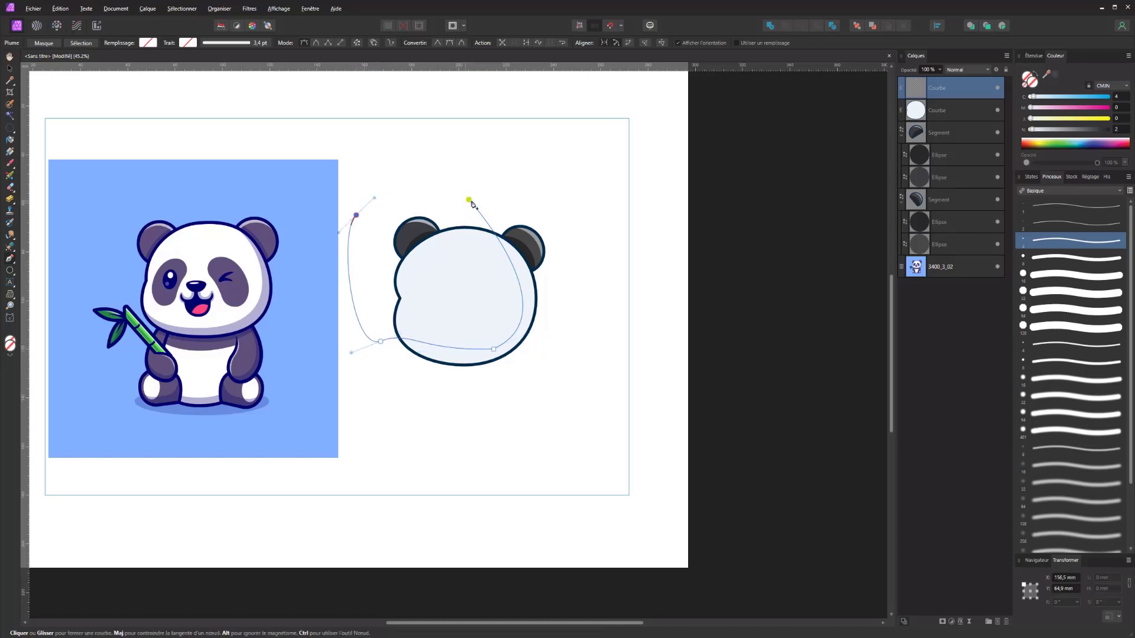
{"action": "left_click_drag", "start_coordinate": [468, 200], "coordinate": [479, 200]}
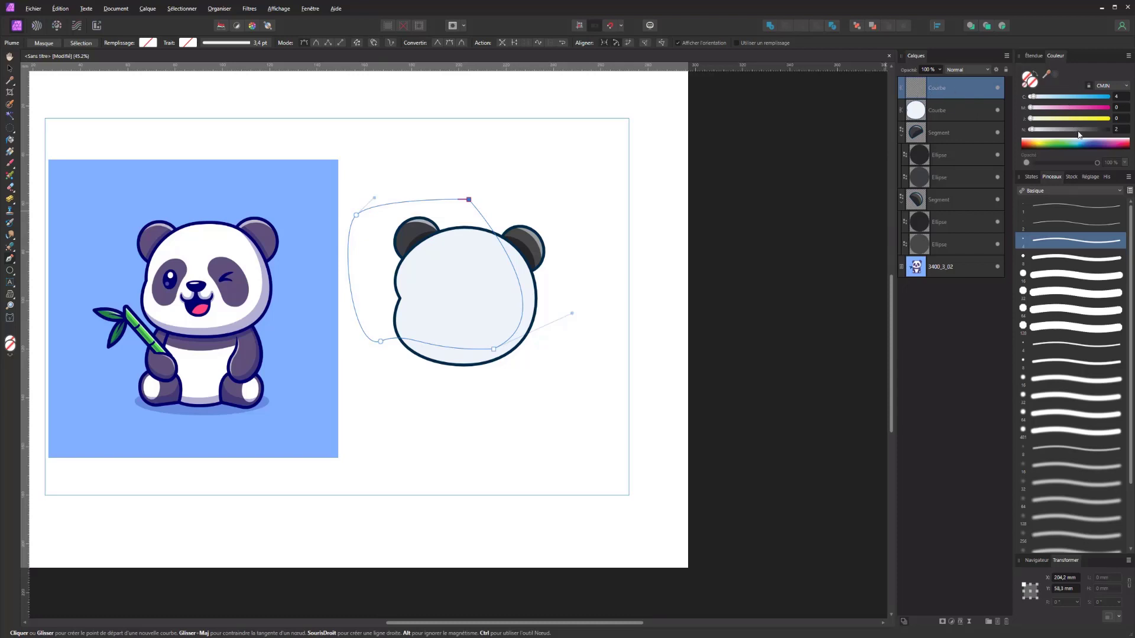
{"action": "left_click_drag", "start_coordinate": [1035, 129], "coordinate": [1010, 130]}
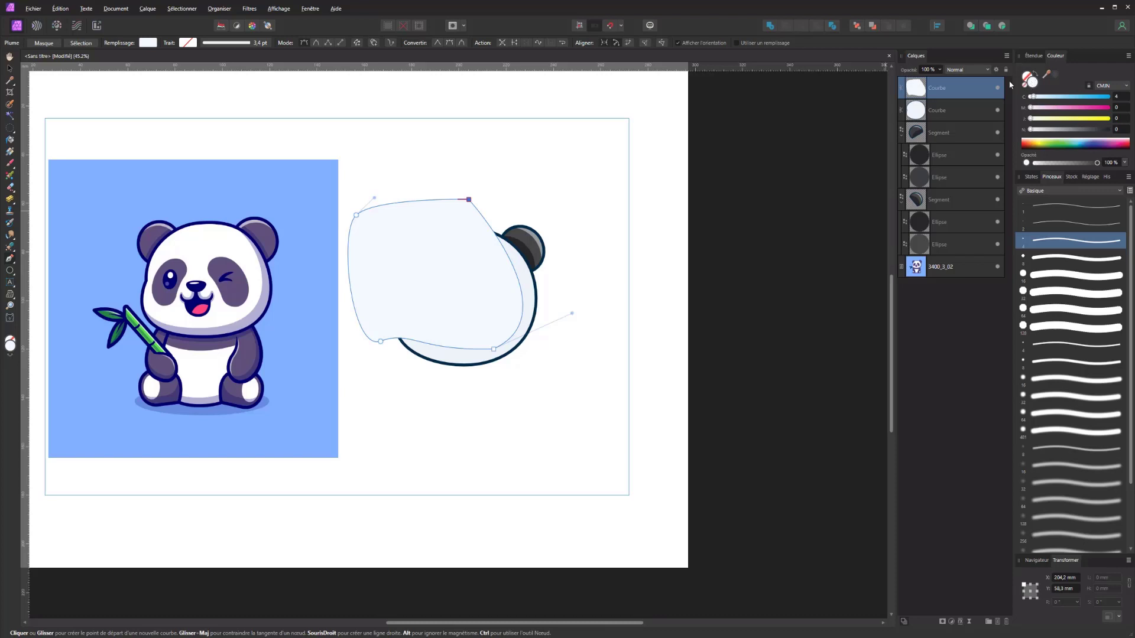
{"action": "left_click_drag", "start_coordinate": [918, 98], "coordinate": [925, 115]}
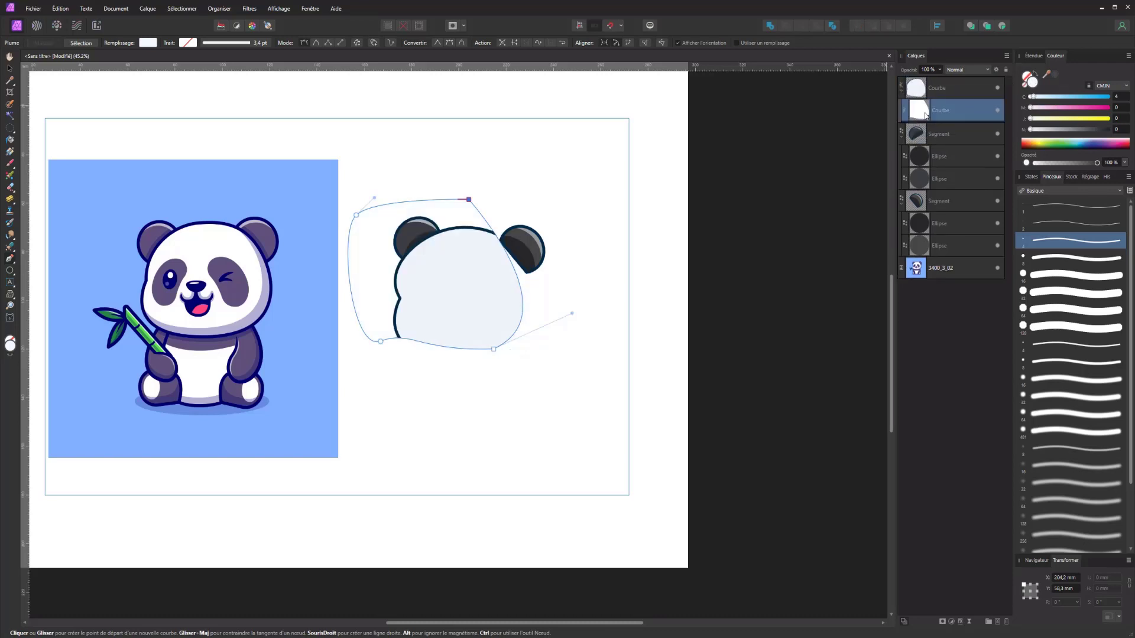
{"action": "left_click", "coordinate": [920, 90]}
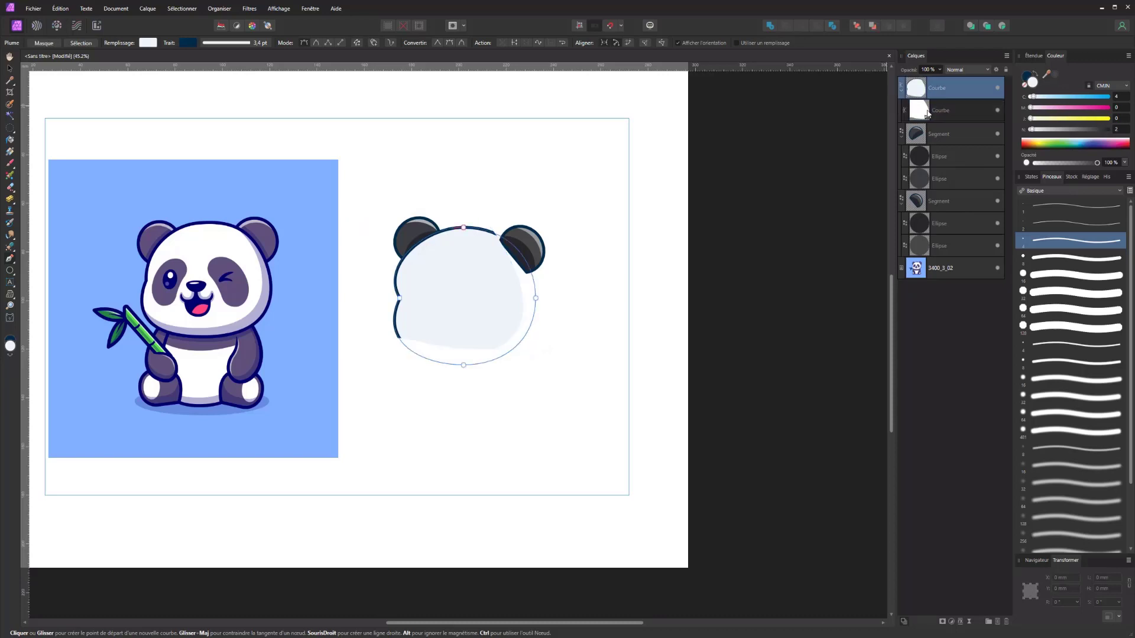
{"action": "key", "text": "ctrl+z"}
{"action": "key", "text": "ctrl+z"}
Step: Clip the light curve inside the head shape and darken the head's own fill to black 46 as the shadow colour
{"action": "left_click_drag", "start_coordinate": [919, 88], "coordinate": [913, 118]}
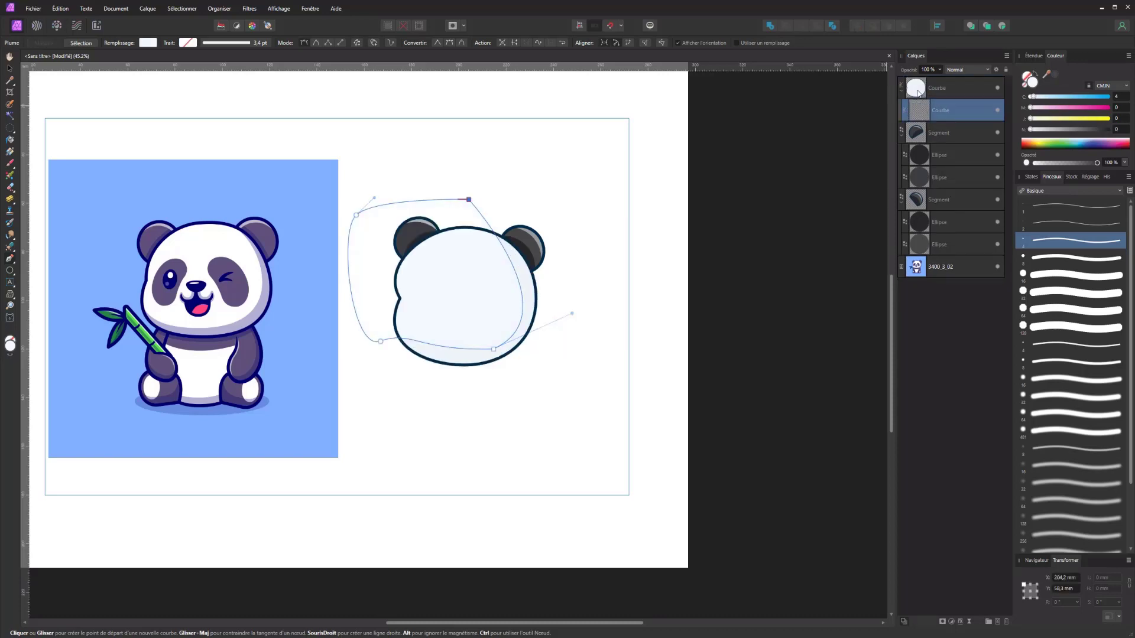
{"action": "left_click", "coordinate": [918, 90]}
{"action": "left_click_drag", "start_coordinate": [1091, 129], "coordinate": [1066, 130]}
Step: Reshape the clipped curve's nodes and handles so the head shadow forms a thin, even band along the right and lower edges
{"action": "left_click", "coordinate": [927, 110]}
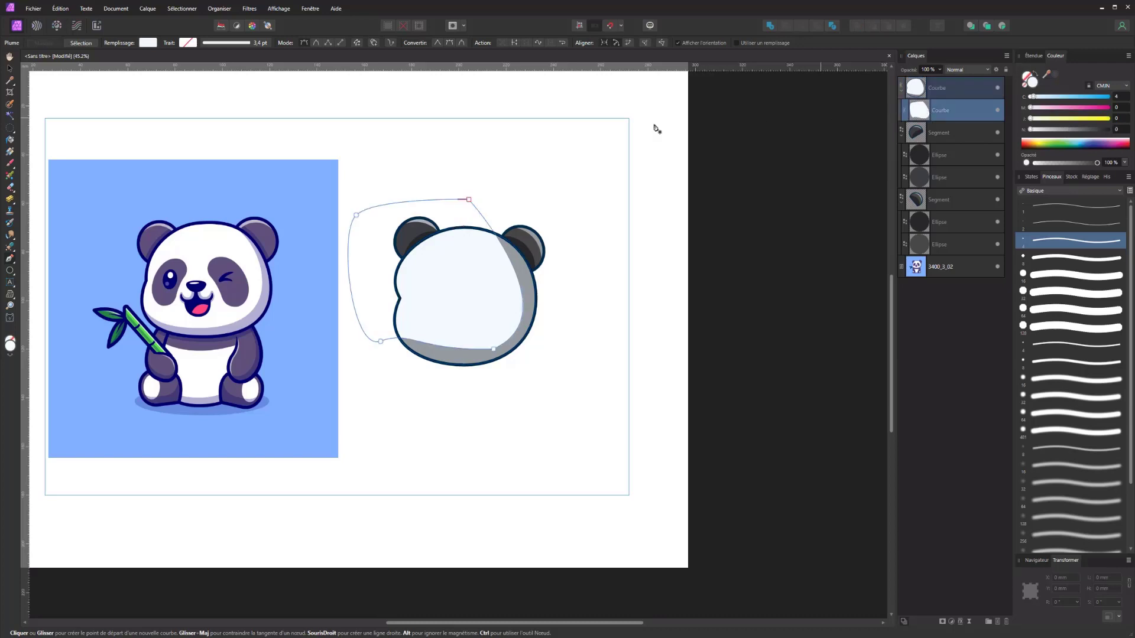
{"action": "left_click", "coordinate": [9, 267]}
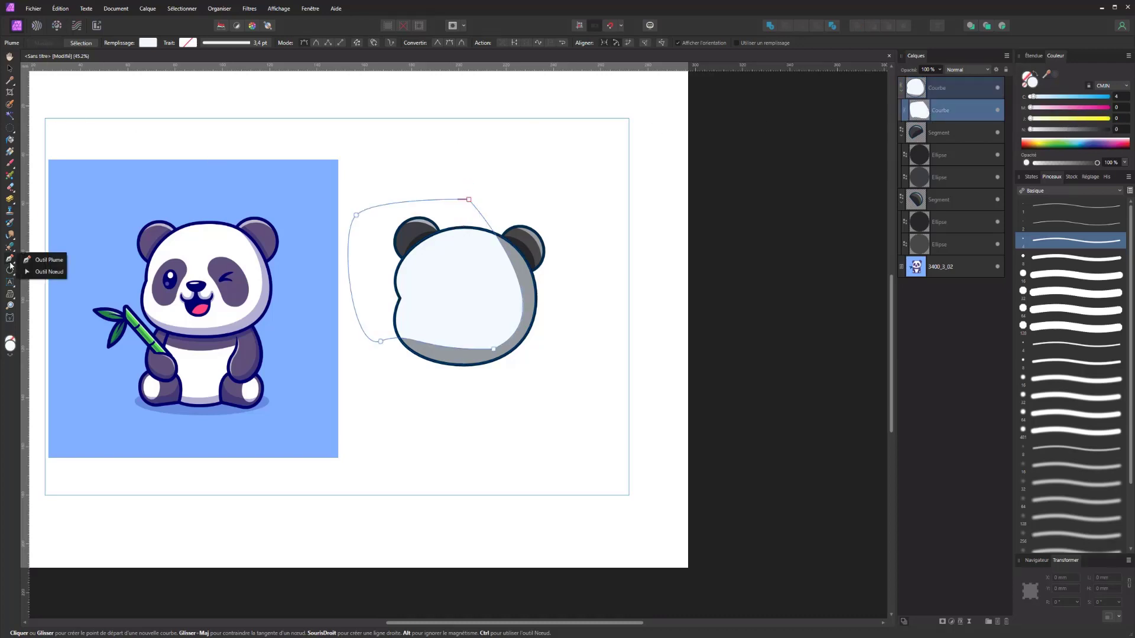
{"action": "left_click", "coordinate": [48, 271]}
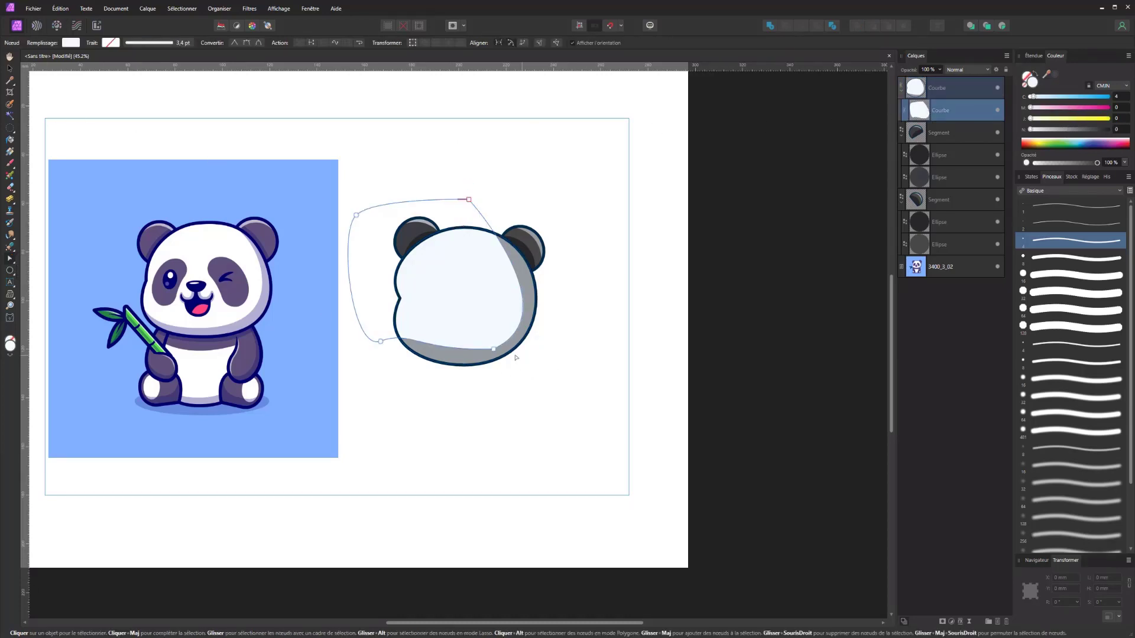
{"action": "left_click", "coordinate": [493, 349]}
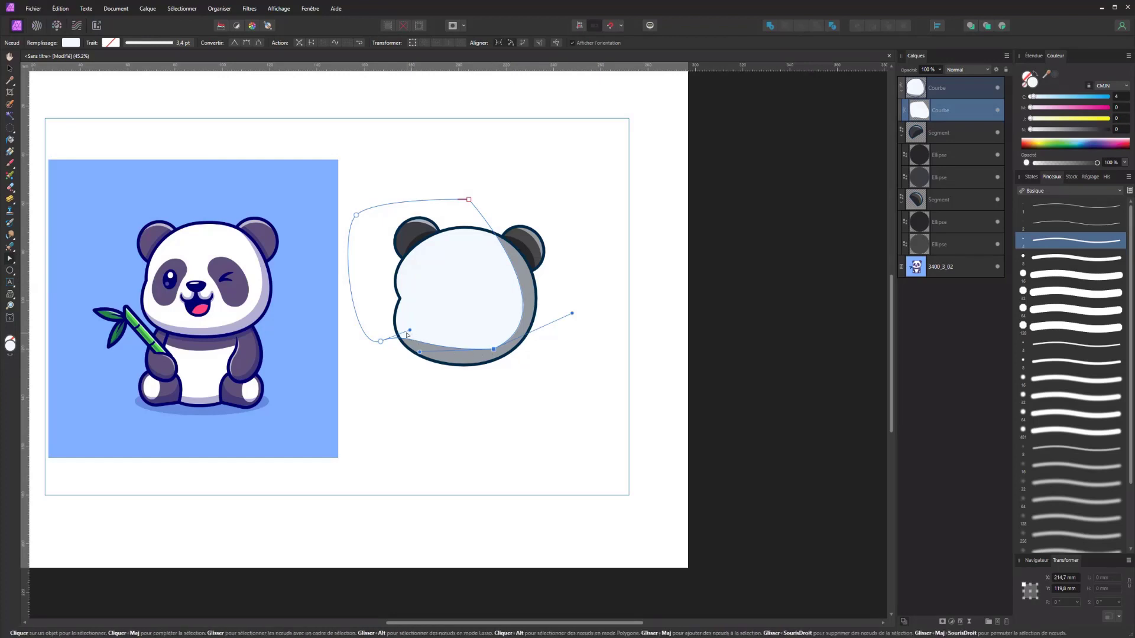
{"action": "left_click_drag", "start_coordinate": [492, 354], "coordinate": [499, 355]}
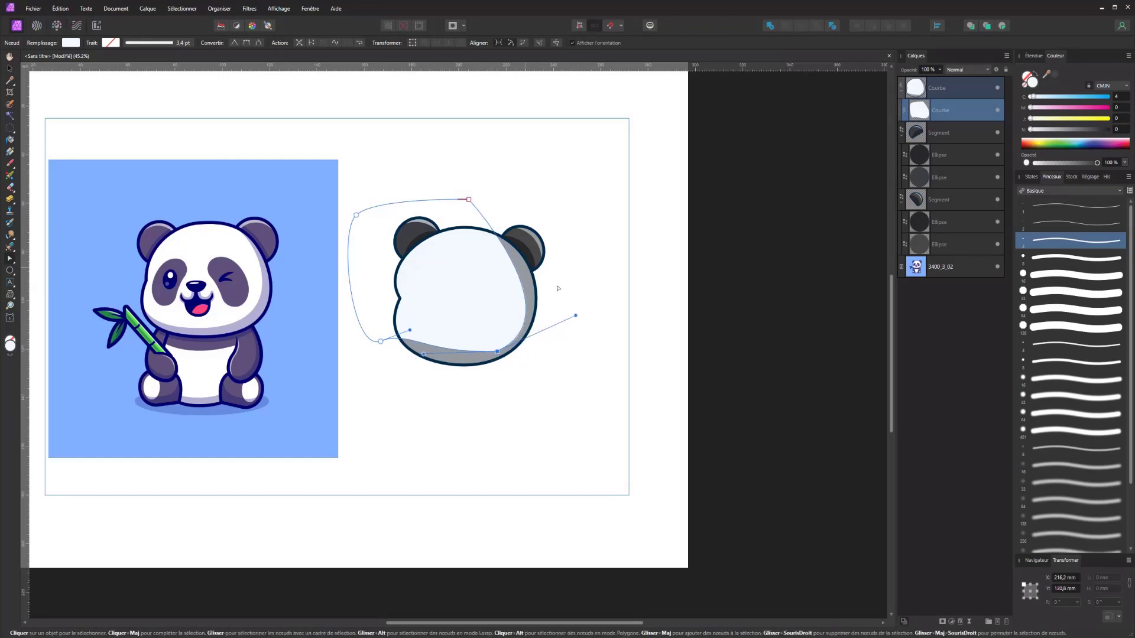
{"action": "left_click_drag", "start_coordinate": [576, 316], "coordinate": [583, 303]}
{"action": "left_click_drag", "start_coordinate": [410, 330], "coordinate": [381, 330]}
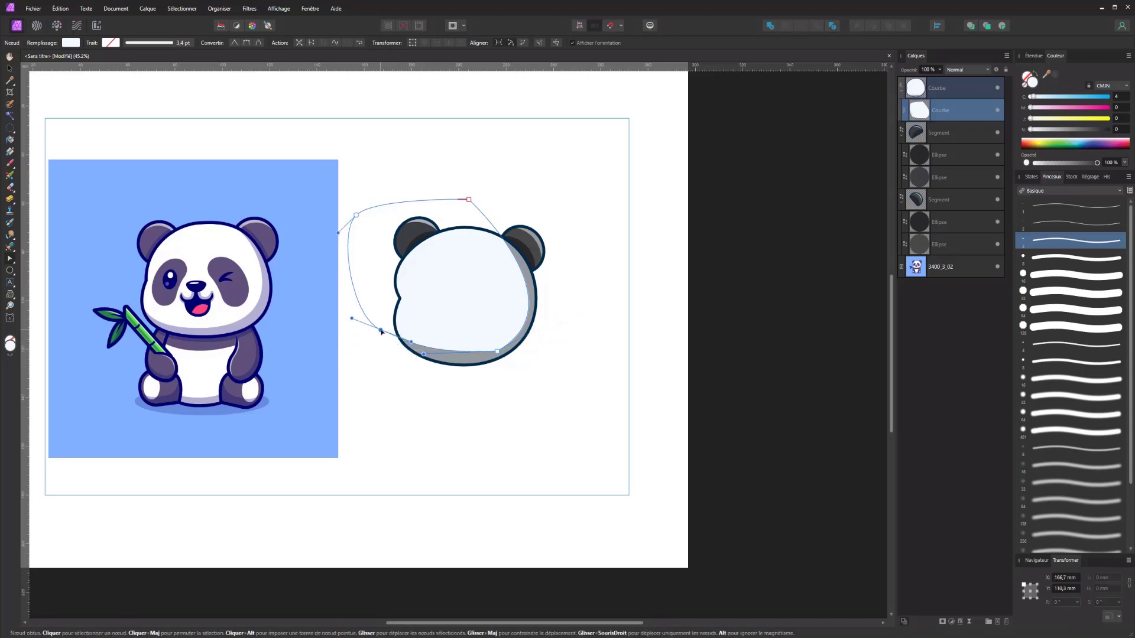
{"action": "left_click_drag", "start_coordinate": [426, 360], "coordinate": [440, 367]}
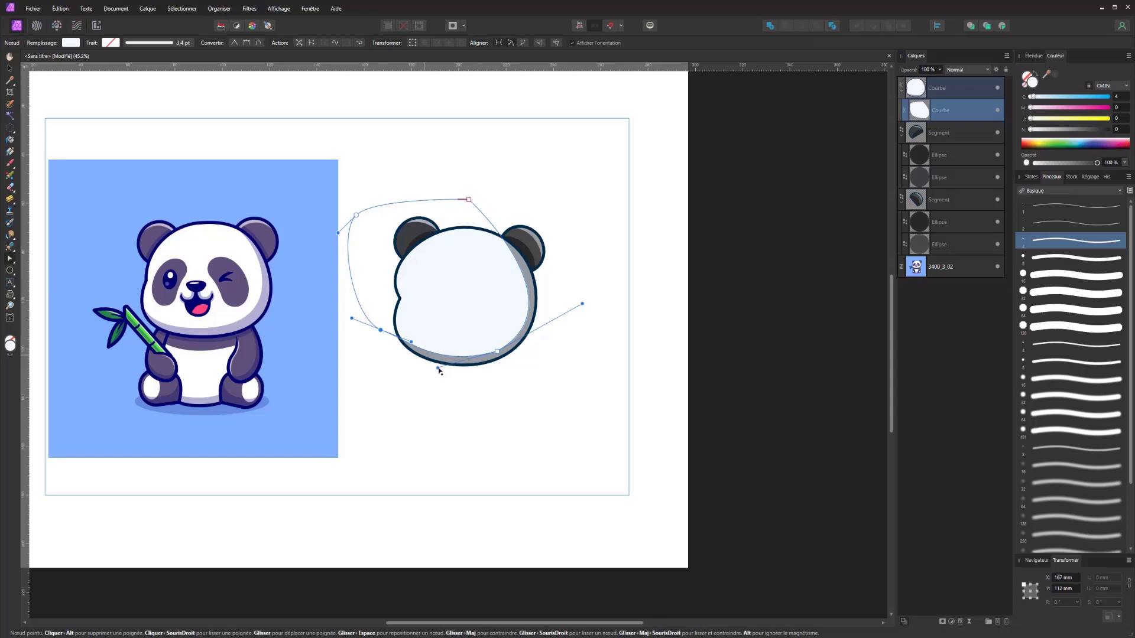
{"action": "left_click", "coordinate": [554, 408]}
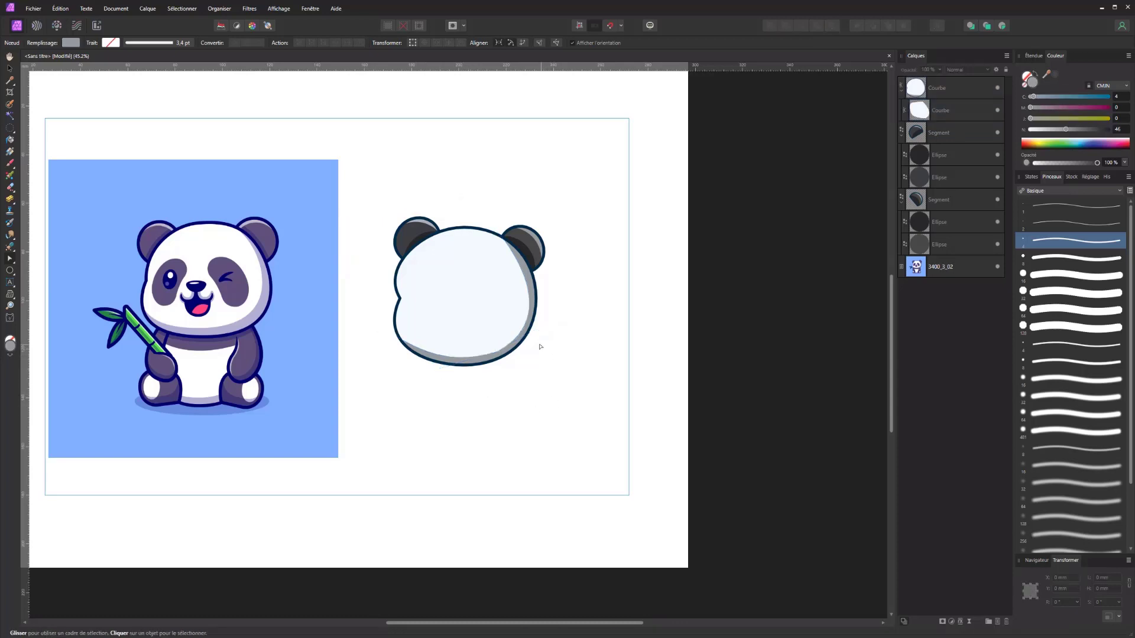
Step: Save the document as panda in the Fichier source 6 folder
{"action": "key", "text": "ctrl+s"}
{"action": "type", "text": "p"}
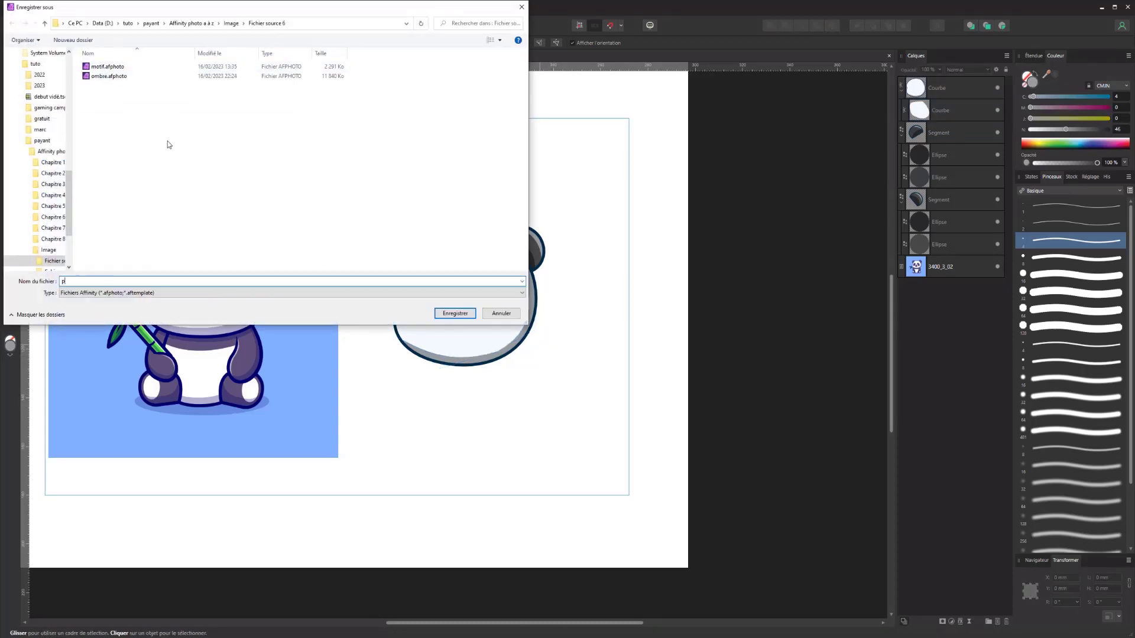
{"action": "type", "text": "anda"}
{"action": "key", "text": "Return"}
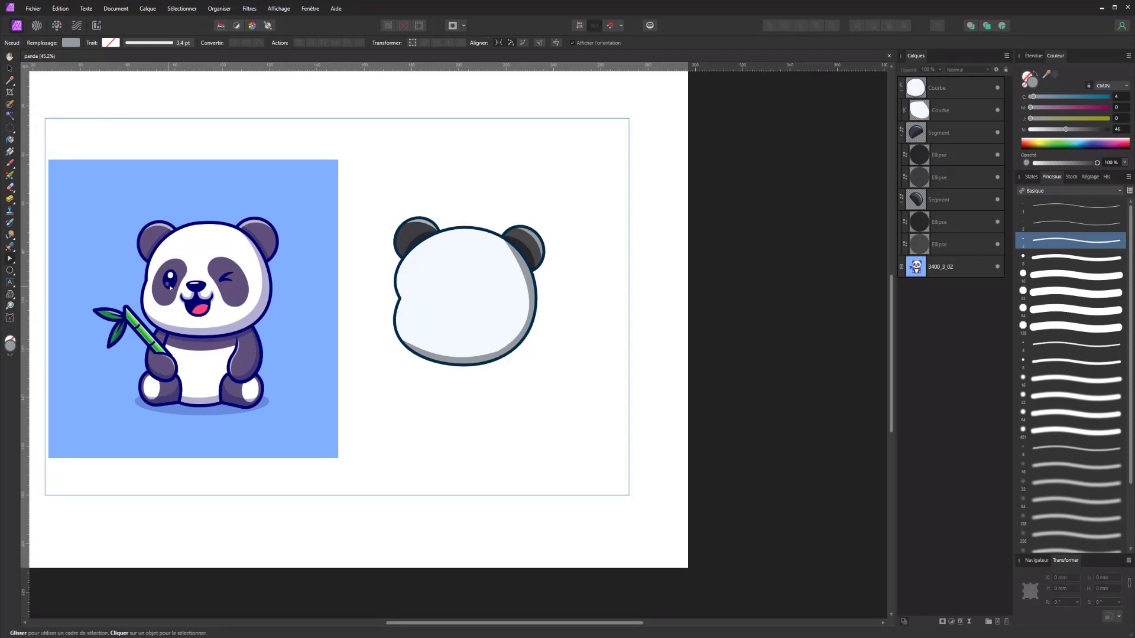
Step: Draw an upright ellipse about 6.9 × 9.7 mm as the left eye and fill it with cyan 90 and black 94
{"action": "left_click", "coordinate": [9, 127]}
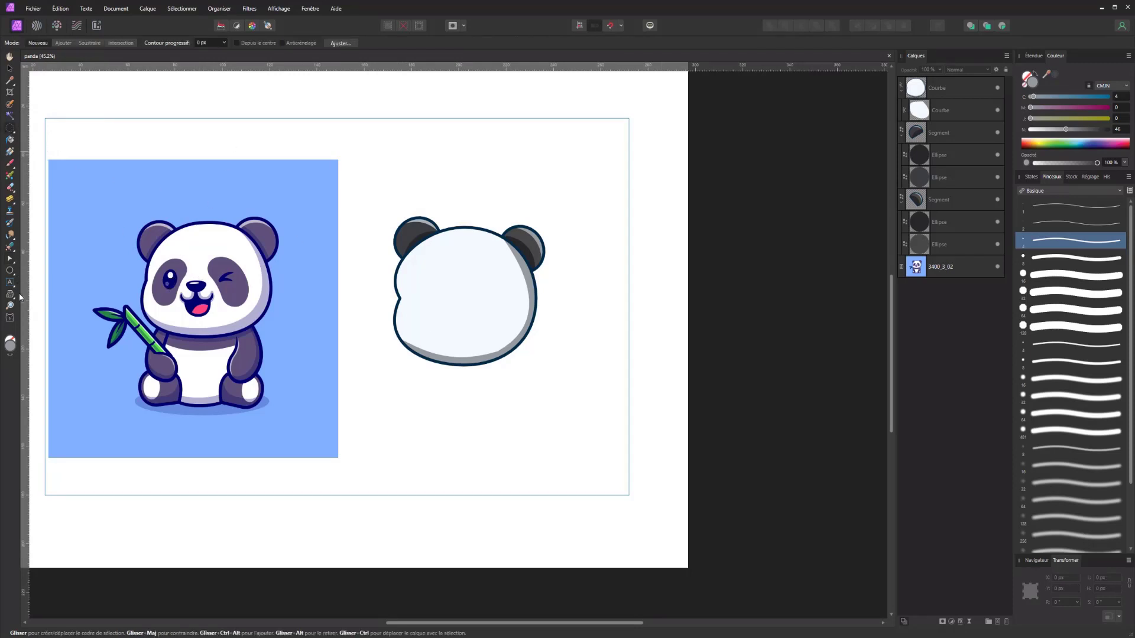
{"action": "left_click", "coordinate": [9, 272]}
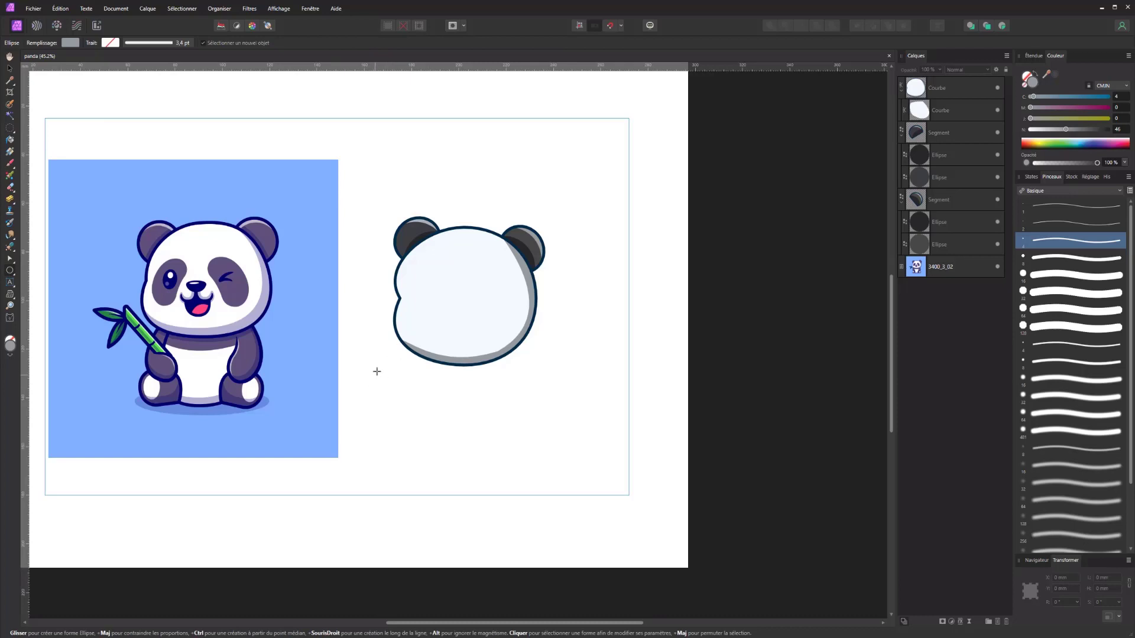
{"action": "left_click_drag", "start_coordinate": [424, 284], "coordinate": [441, 309]}
{"action": "left_click_drag", "start_coordinate": [1067, 129], "coordinate": [1106, 131]}
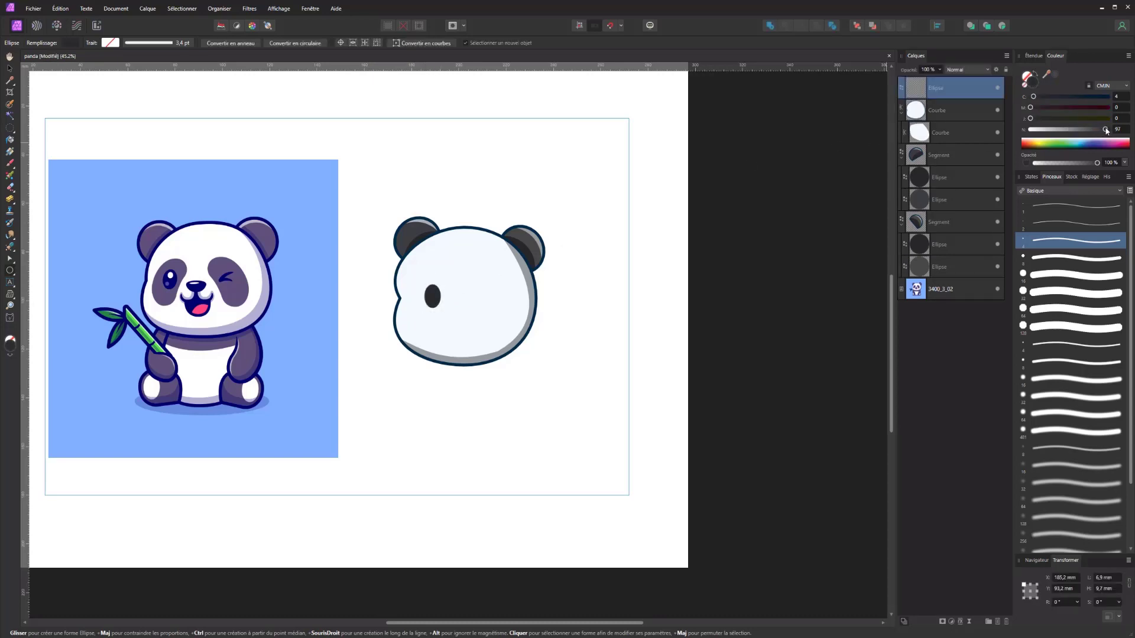
{"action": "left_click", "coordinate": [1100, 97]}
{"action": "left_click_drag", "start_coordinate": [1105, 96], "coordinate": [1102, 98]}
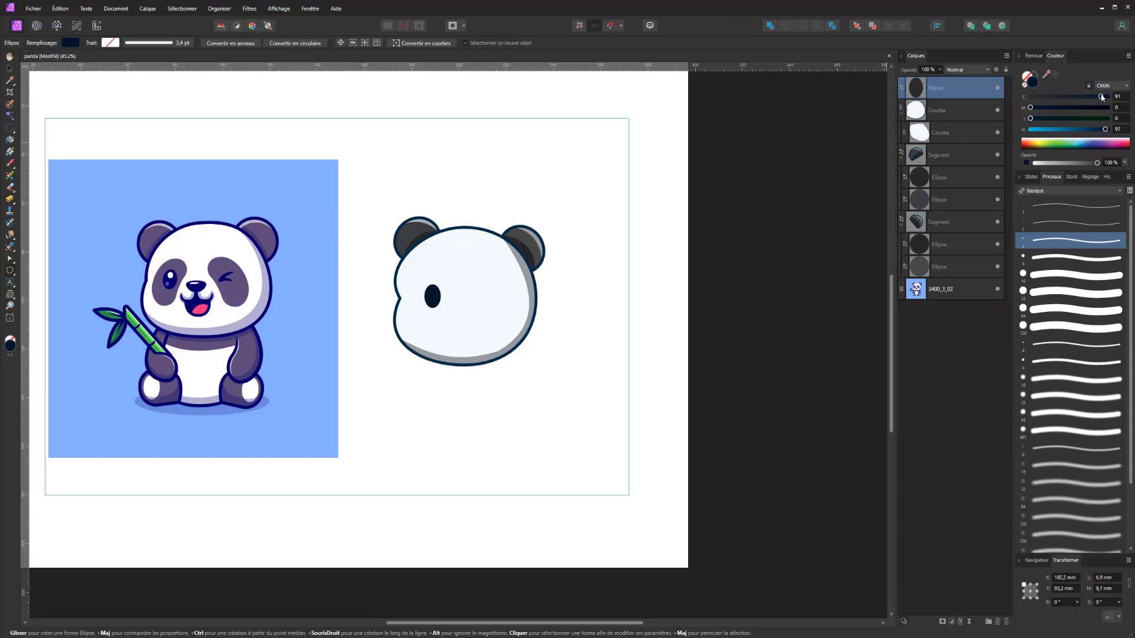
{"action": "left_click", "coordinate": [1103, 128]}
Step: Add a white highlight ellipse about 2.8 × 3.5 mm in the upper part of the eye
{"action": "left_click_drag", "start_coordinate": [429, 288], "coordinate": [436, 295]}
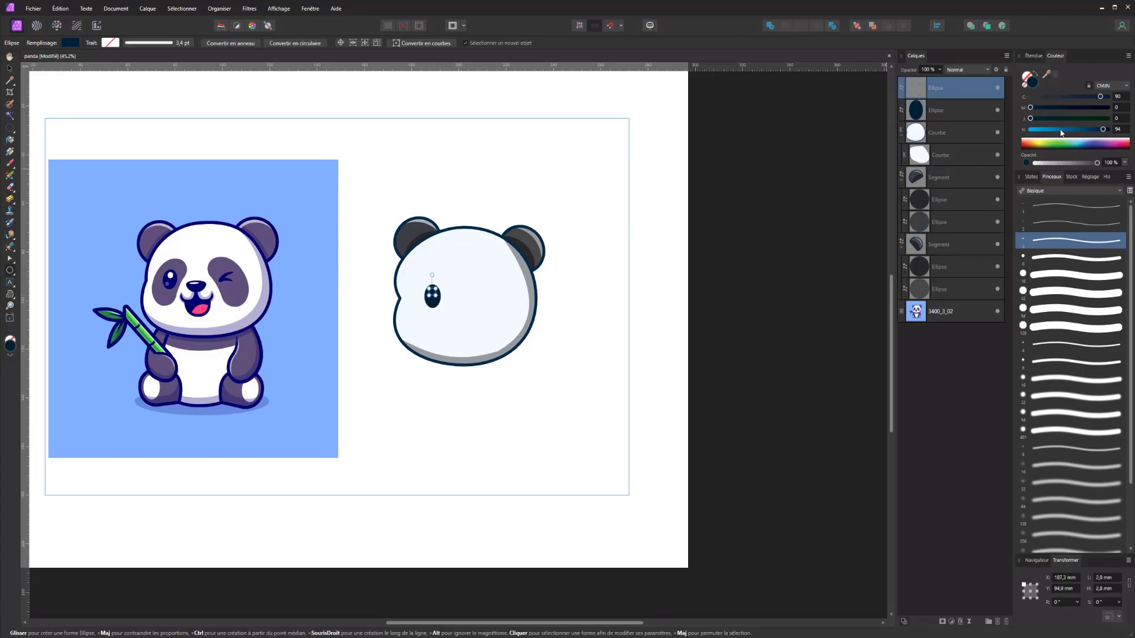
{"action": "left_click_drag", "start_coordinate": [1061, 131], "coordinate": [1025, 129]}
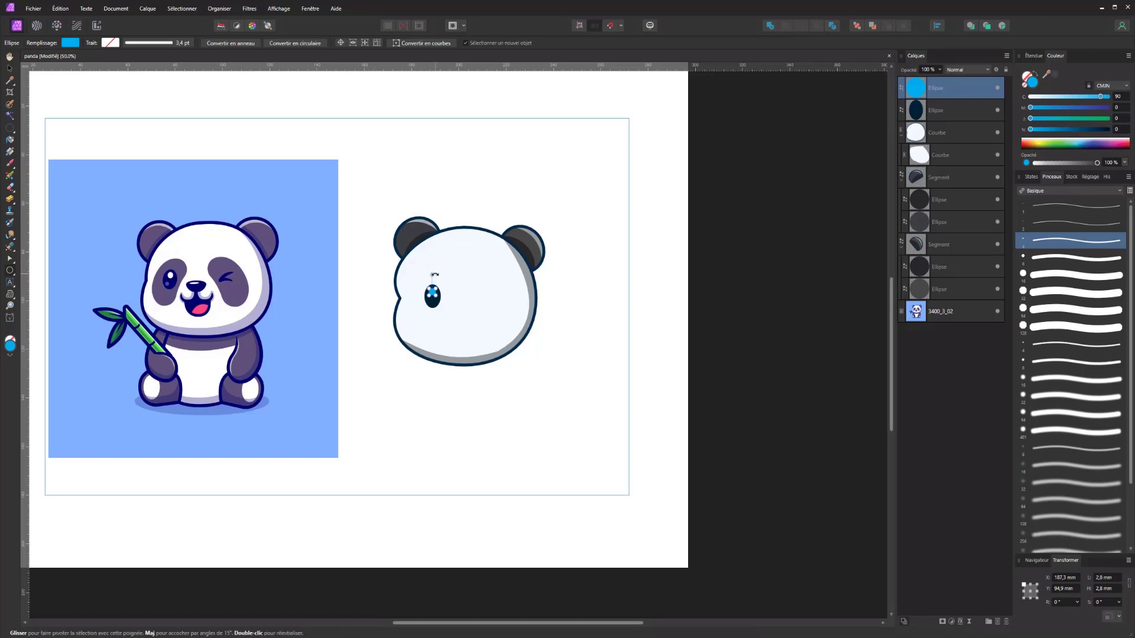
{"action": "key", "text": "ctrl+1"}
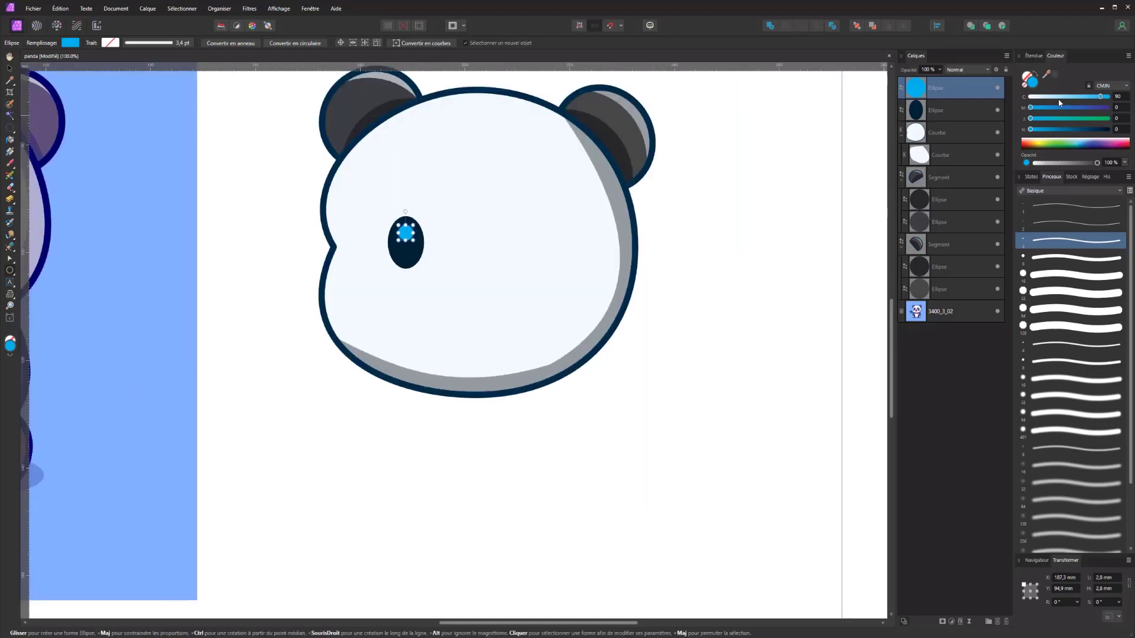
{"action": "left_click_drag", "start_coordinate": [1058, 98], "coordinate": [1028, 97]}
{"action": "left_click_drag", "start_coordinate": [450, 271], "coordinate": [656, 271]}
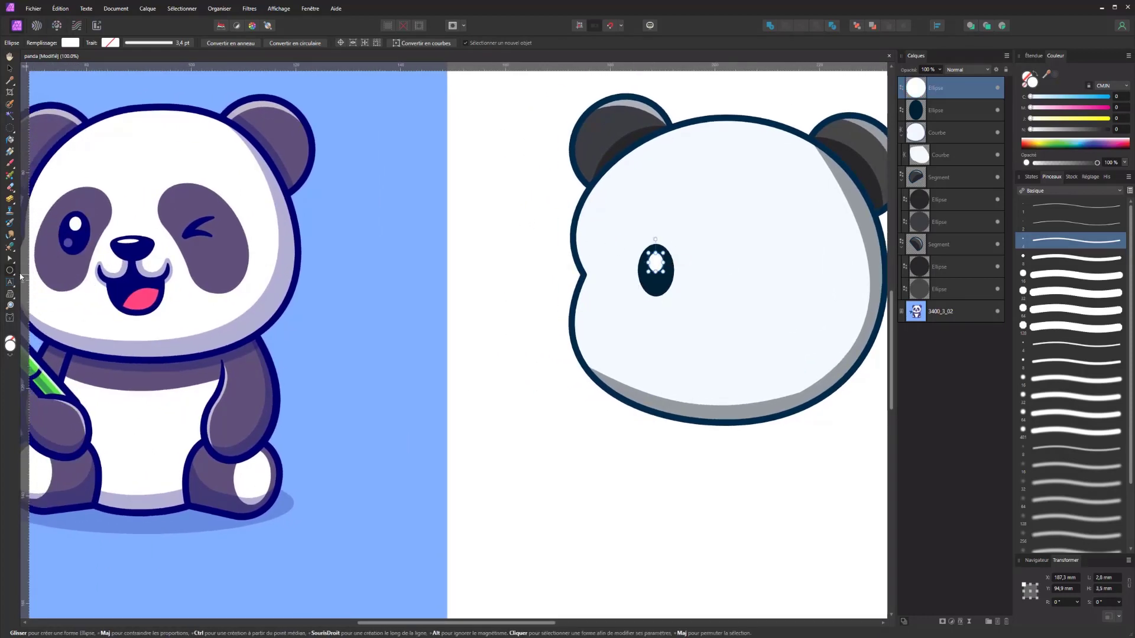
Step: Add a small circle about 1.7 mm wide at the eye's lower left and fill it with cyan 31 and black 65
{"action": "left_click_drag", "start_coordinate": [648, 281], "coordinate": [657, 289]}
{"action": "left_click_drag", "start_coordinate": [1048, 98], "coordinate": [1081, 130]}
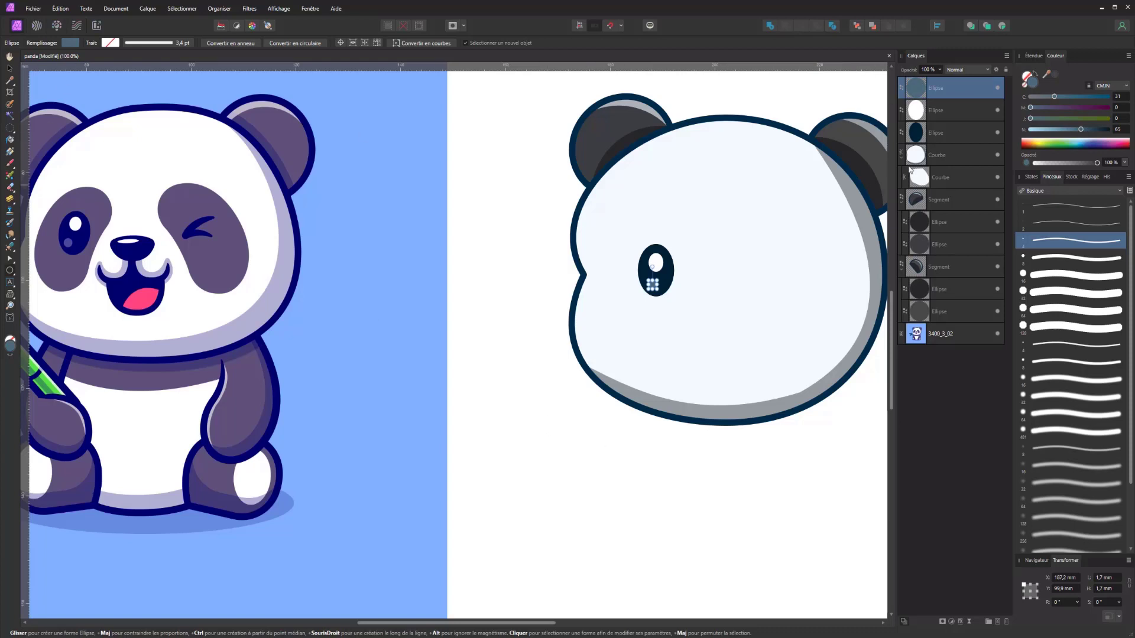
Step: Group the head curve and the two ear segments into one group
{"action": "left_click", "coordinate": [959, 156]}
{"action": "left_click", "coordinate": [900, 159]}
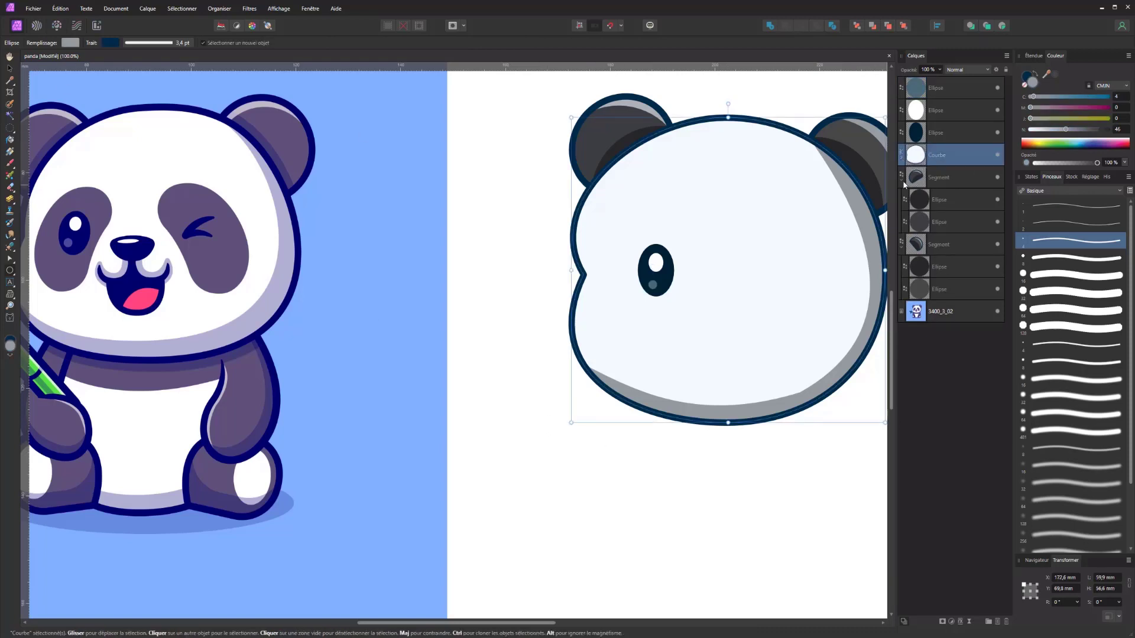
{"action": "left_click", "coordinate": [901, 179]}
{"action": "left_click", "coordinate": [900, 201]}
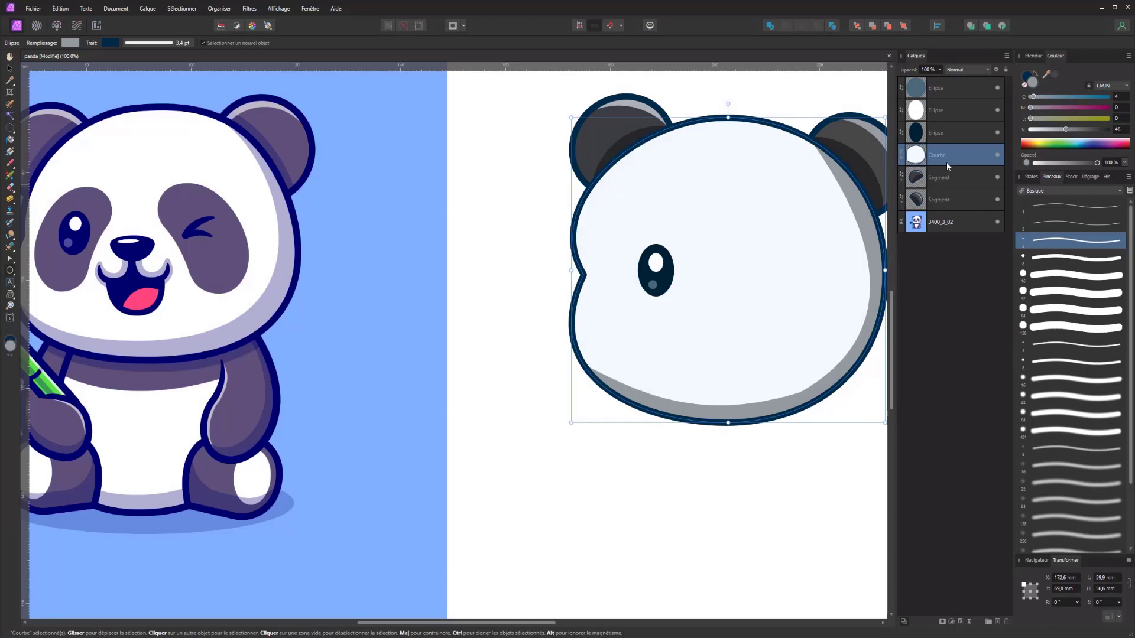
{"action": "left_click", "coordinate": [948, 201], "text": "shift"}
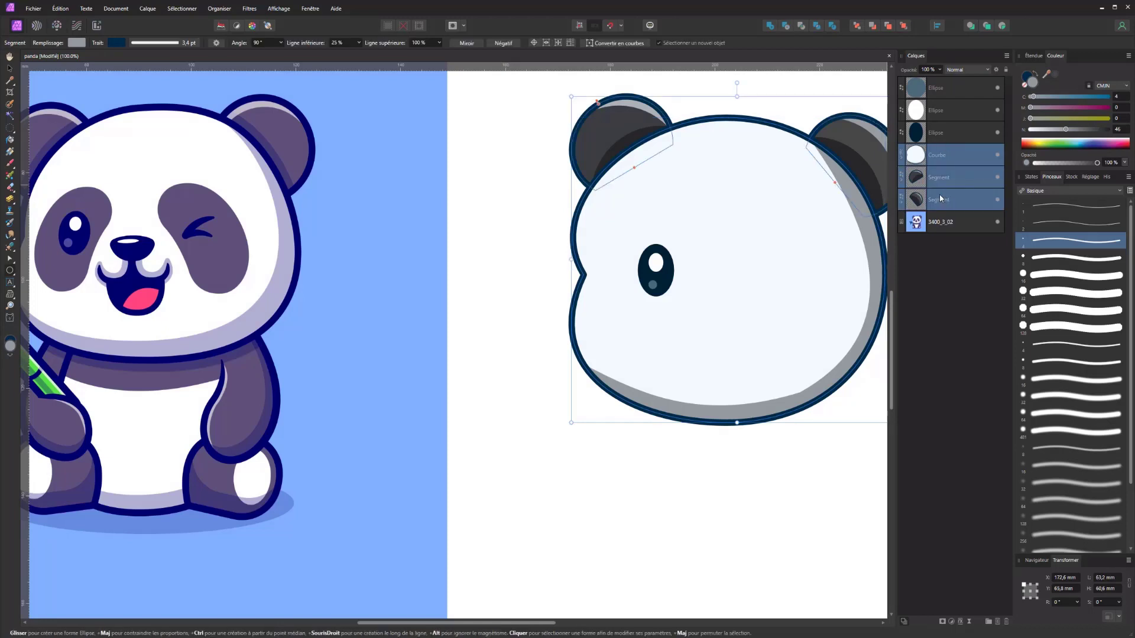
{"action": "key", "text": "ctrl+g"}
Step: Try to rename the group of head and ears as base
{"action": "double_click", "coordinate": [928, 150]}
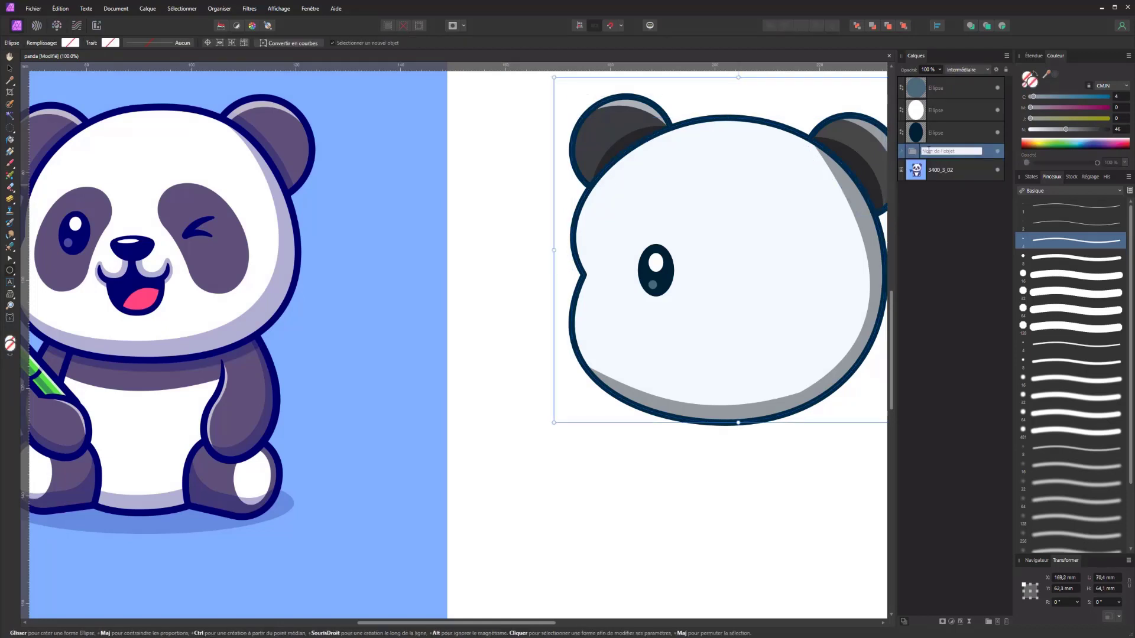
{"action": "type", "text": "base"}
{"action": "key", "text": "Escape"}
{"action": "left_click", "coordinate": [708, 243]}
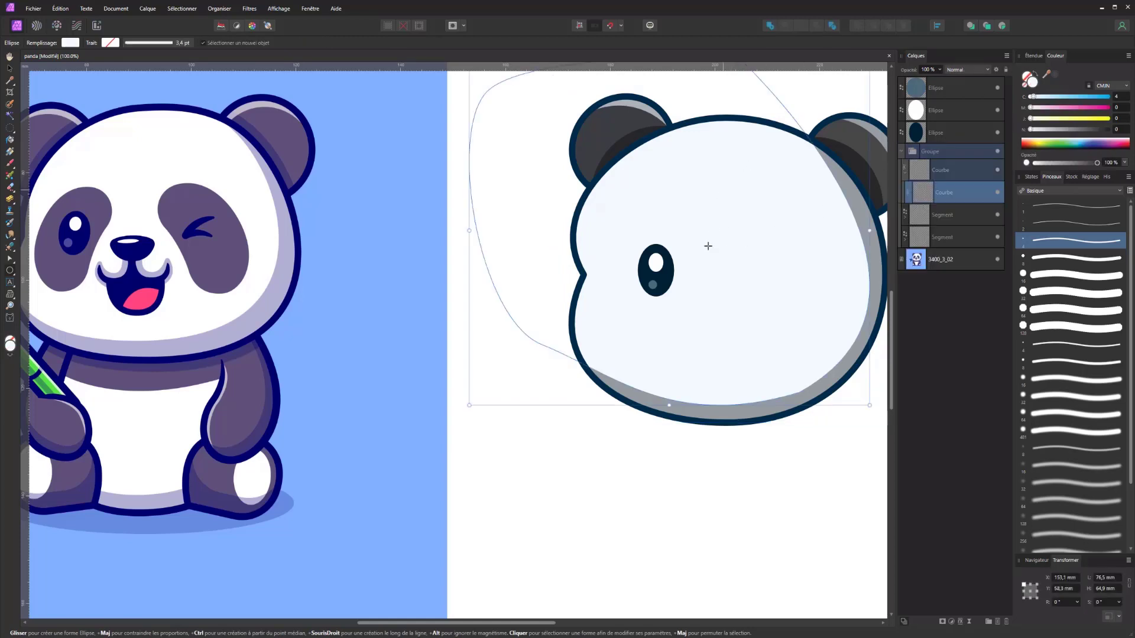
Step: Collapse the head and ears group, lock it and clear the selection
{"action": "left_click", "coordinate": [910, 154]}
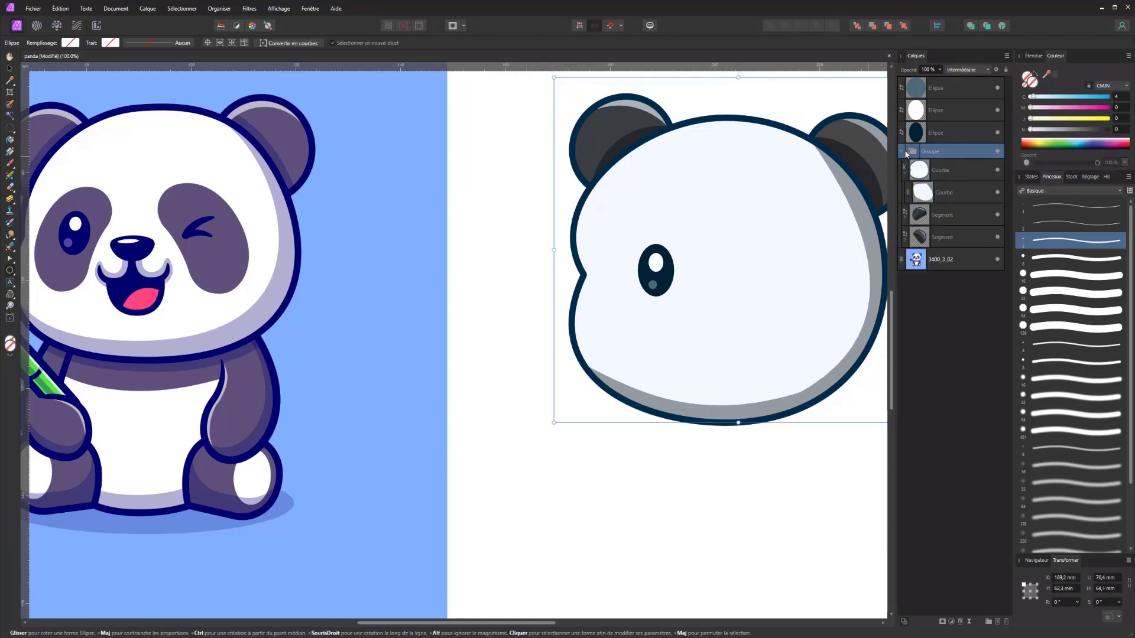
{"action": "left_click", "coordinate": [902, 152]}
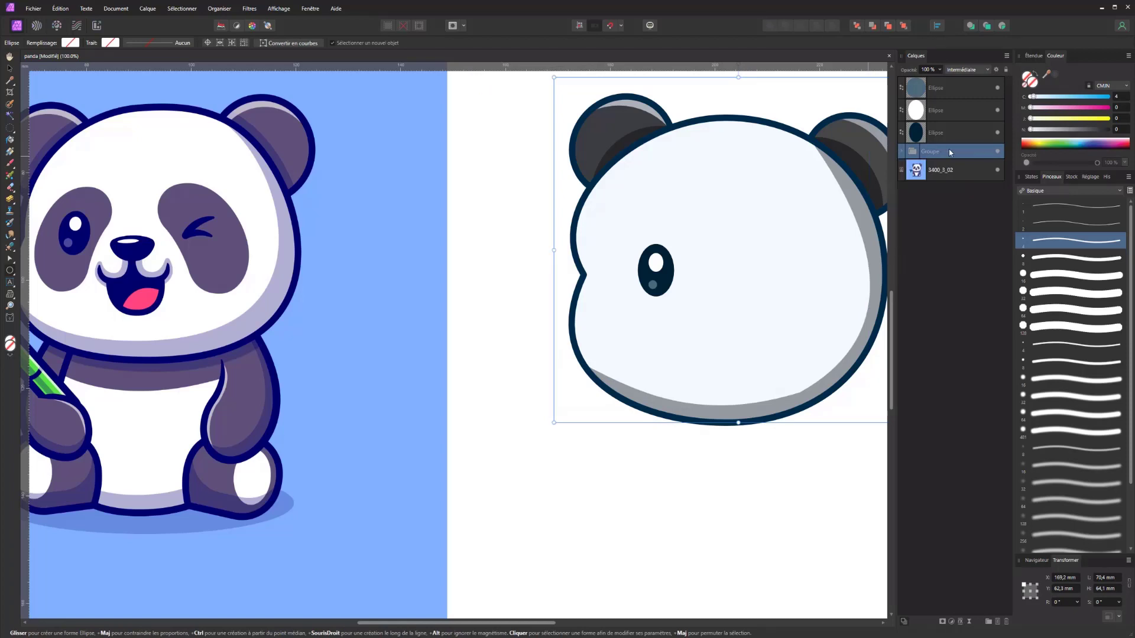
{"action": "left_click", "coordinate": [1006, 68]}
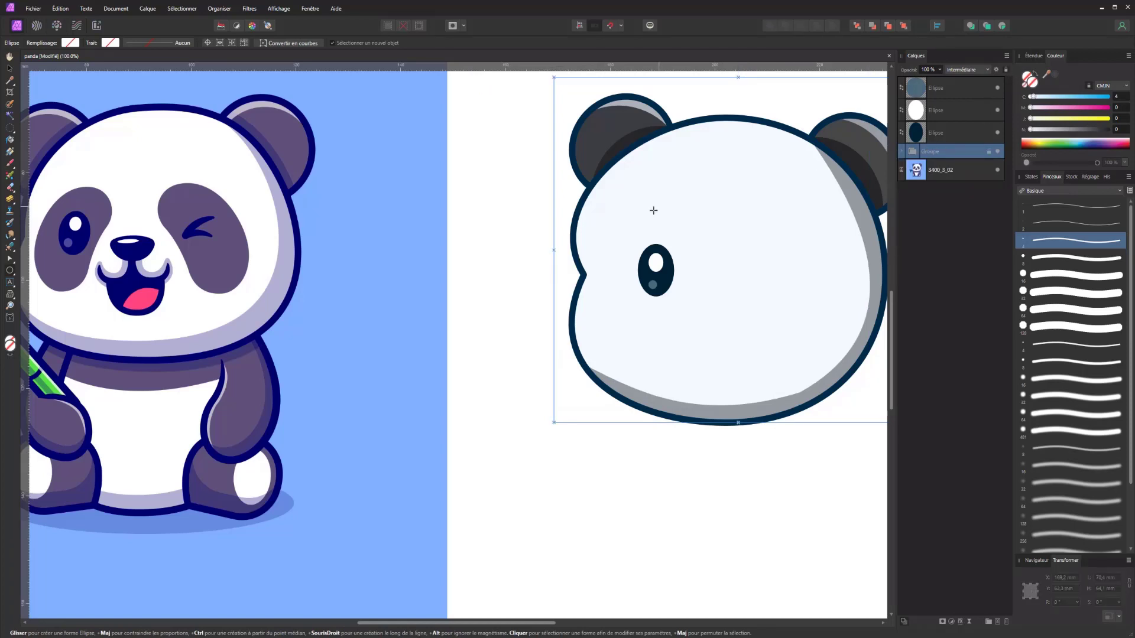
{"action": "left_click", "coordinate": [481, 194]}
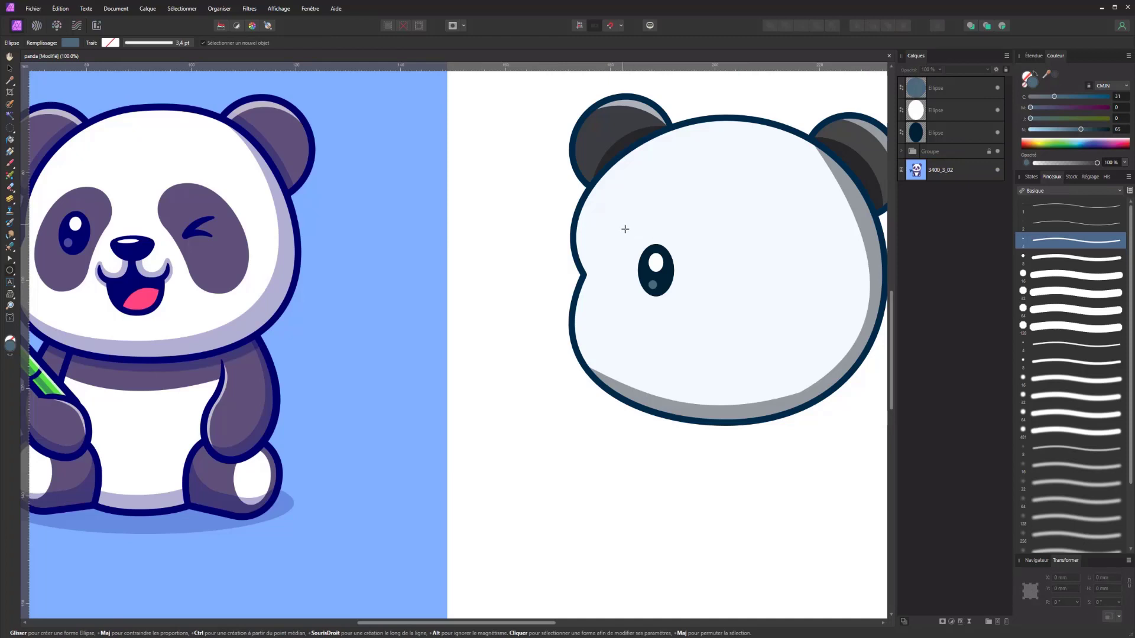
Step: Duplicate the three eye ellipses onto the middle of the face and group the copy and the original eye separately
{"action": "left_click_drag", "start_coordinate": [623, 224], "coordinate": [678, 302]}
{"action": "key", "text": "Delete"}
{"action": "left_click", "coordinate": [9, 68]}
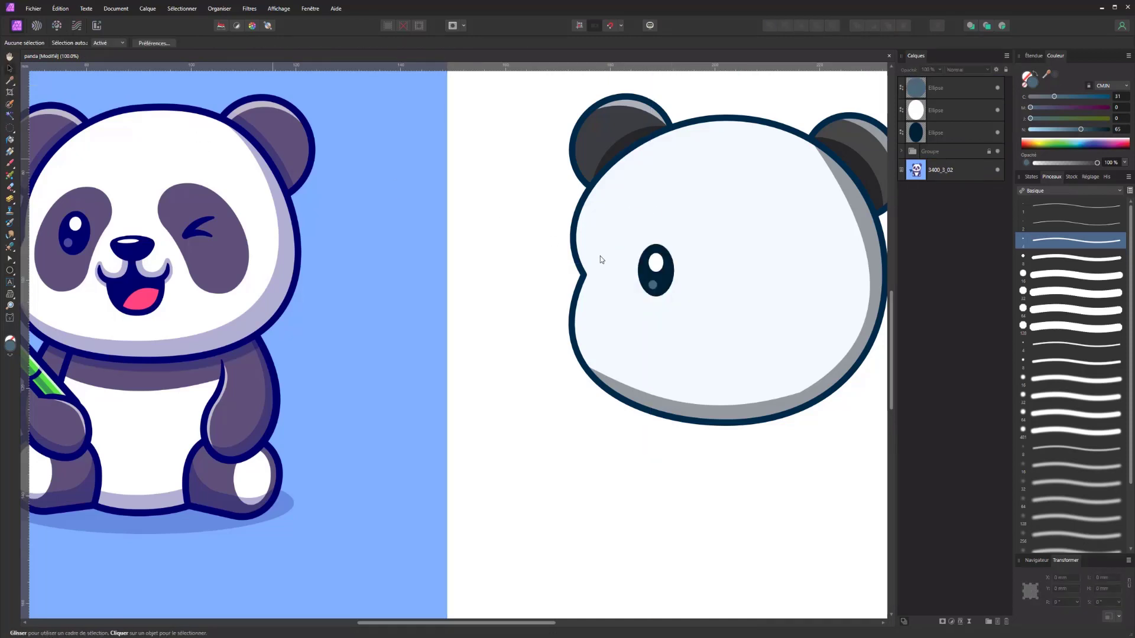
{"action": "mouse_move", "coordinate": [592, 218]}
{"action": "left_mouse_down"}
{"action": "mouse_move", "coordinate": [620, 219]}
{"action": "mouse_move", "coordinate": [674, 305]}
{"action": "mouse_move", "coordinate": [677, 267]}
{"action": "mouse_move", "coordinate": [654, 257]}
{"action": "mouse_move", "coordinate": [737, 305]}
{"action": "mouse_move", "coordinate": [719, 323]}
{"action": "left_mouse_up"}
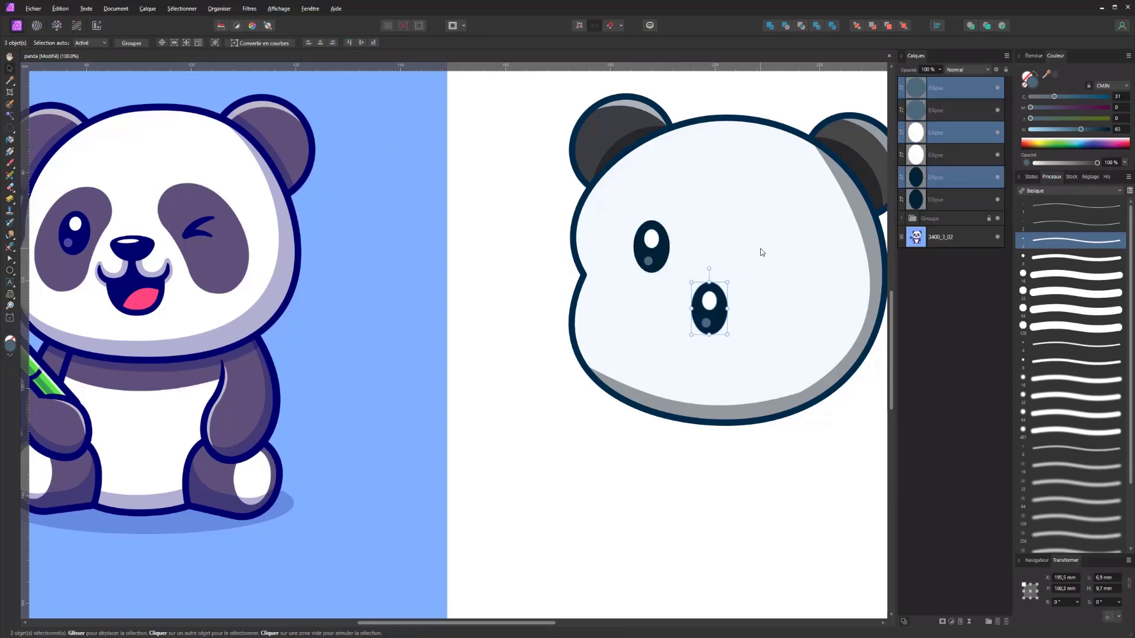
{"action": "key", "text": "ctrl+g"}
{"action": "left_click_drag", "start_coordinate": [684, 202], "coordinate": [625, 276]}
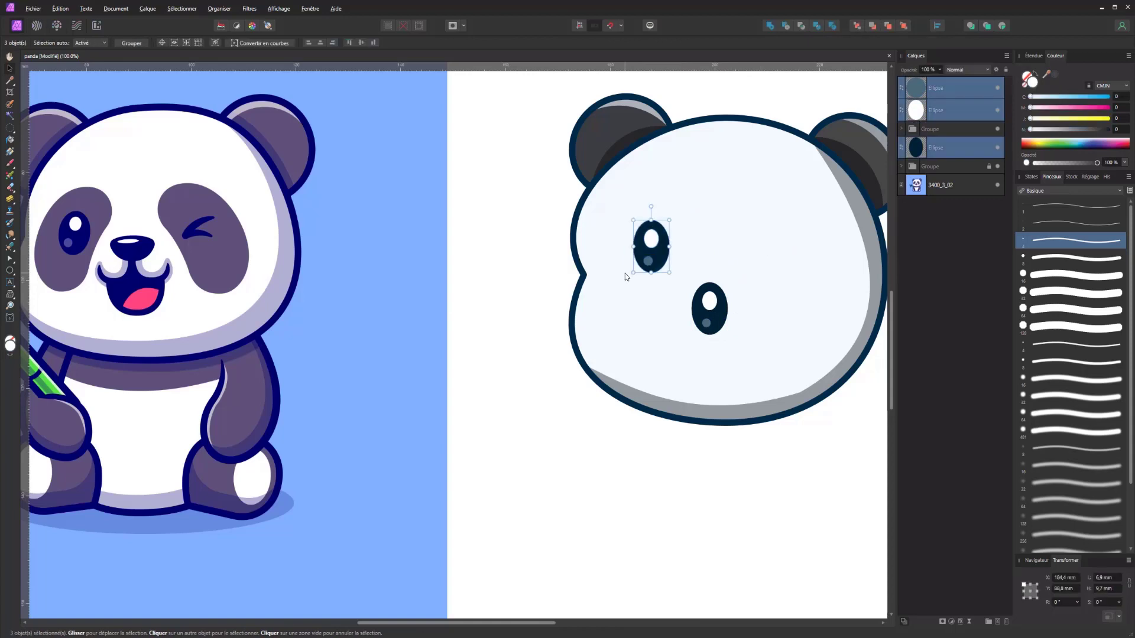
{"action": "key", "text": "ctrl+g"}
Step: Rotate the copied eye 90° counter-clockwise and delete its small grey-blue circle to leave a nose base
{"action": "left_click", "coordinate": [709, 304]}
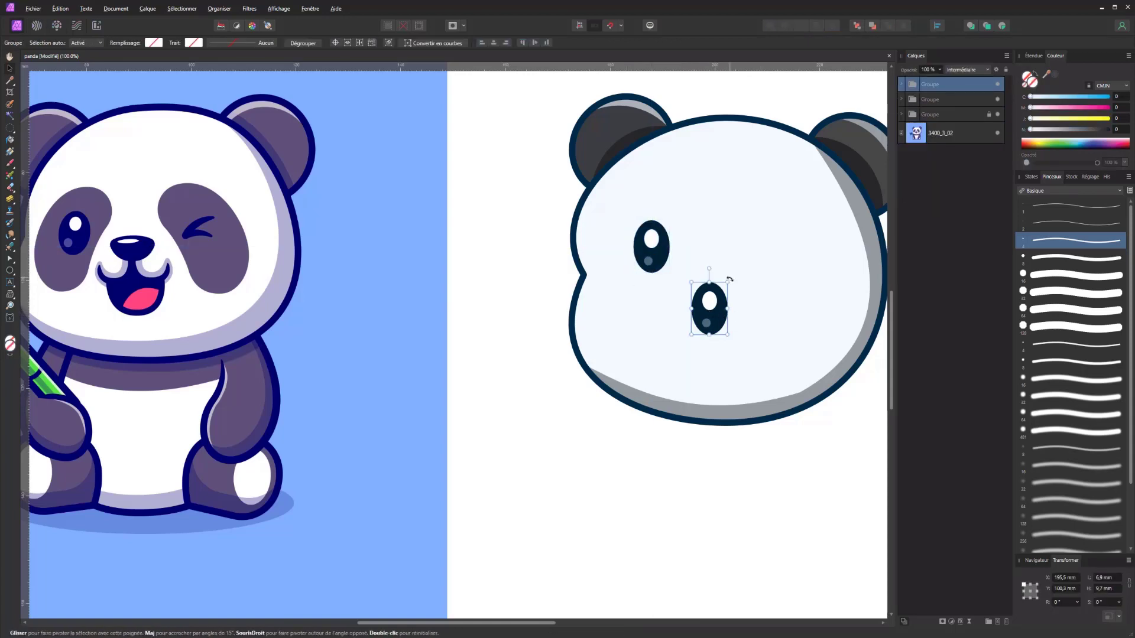
{"action": "left_click_drag", "start_coordinate": [730, 278], "coordinate": [679, 287]}
{"action": "left_click", "coordinate": [715, 365]}
{"action": "left_click", "coordinate": [724, 317]}
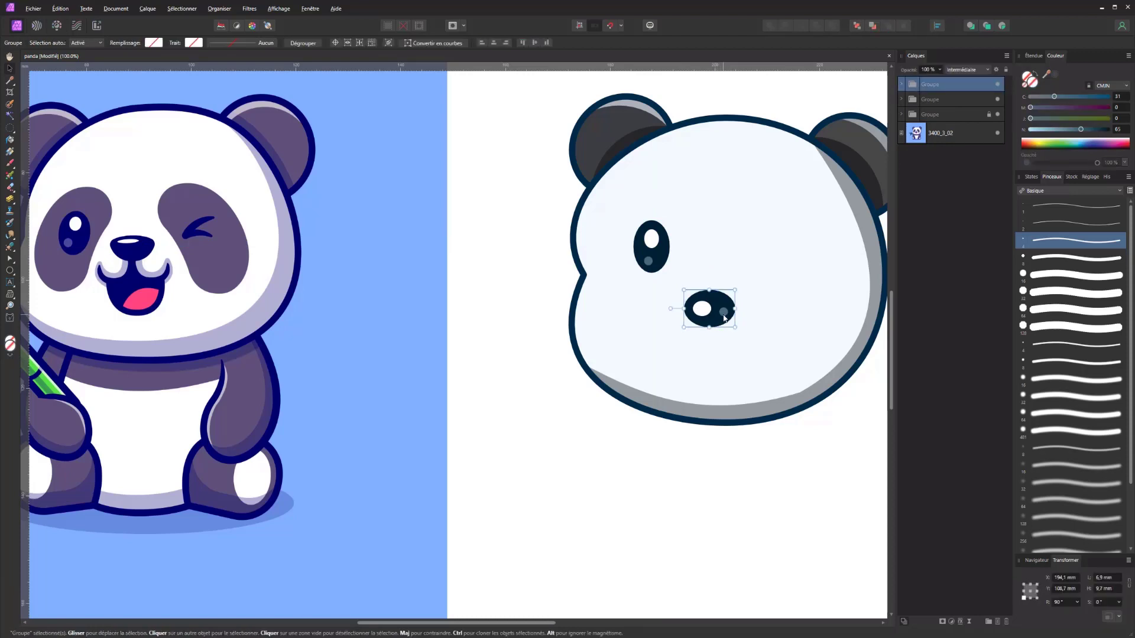
{"action": "left_click", "coordinate": [901, 85]}
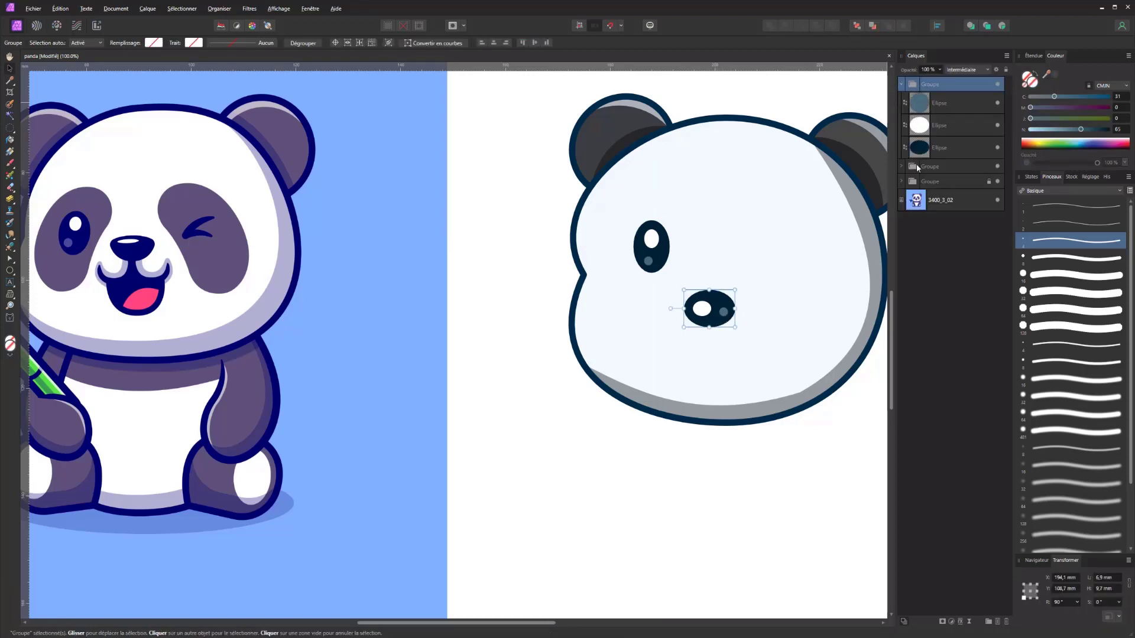
{"action": "left_click", "coordinate": [934, 148]}
{"action": "left_click", "coordinate": [941, 108]}
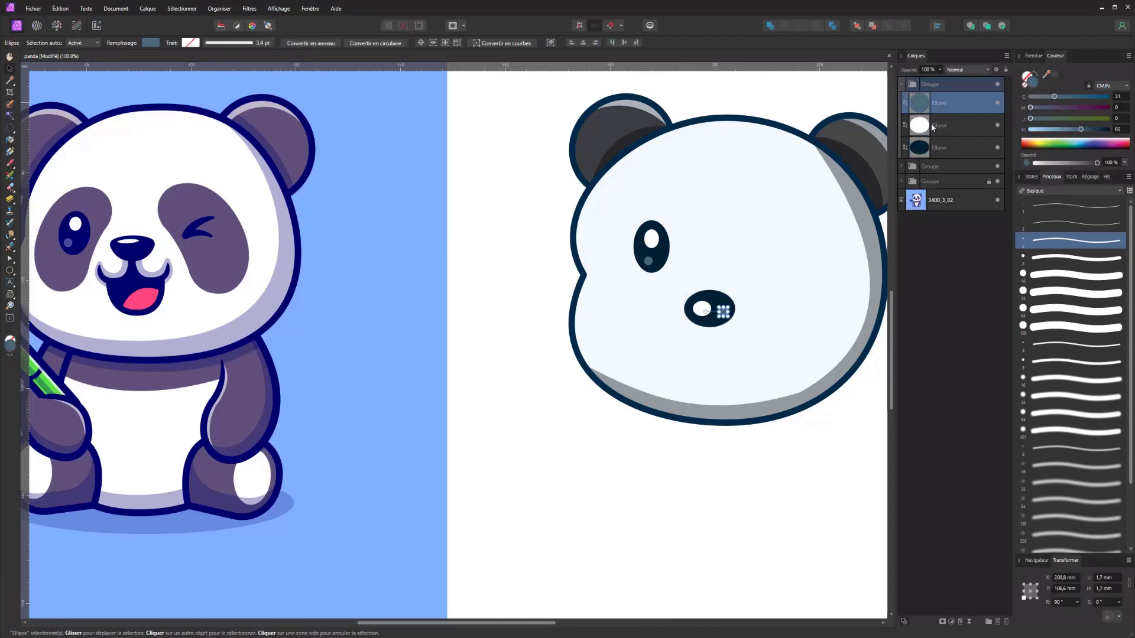
{"action": "key", "text": "Delete"}
Step: Rename the locked head group as base and the left eye's group as oeil
{"action": "double_click", "coordinate": [929, 161]}
{"action": "type", "text": "pa"}
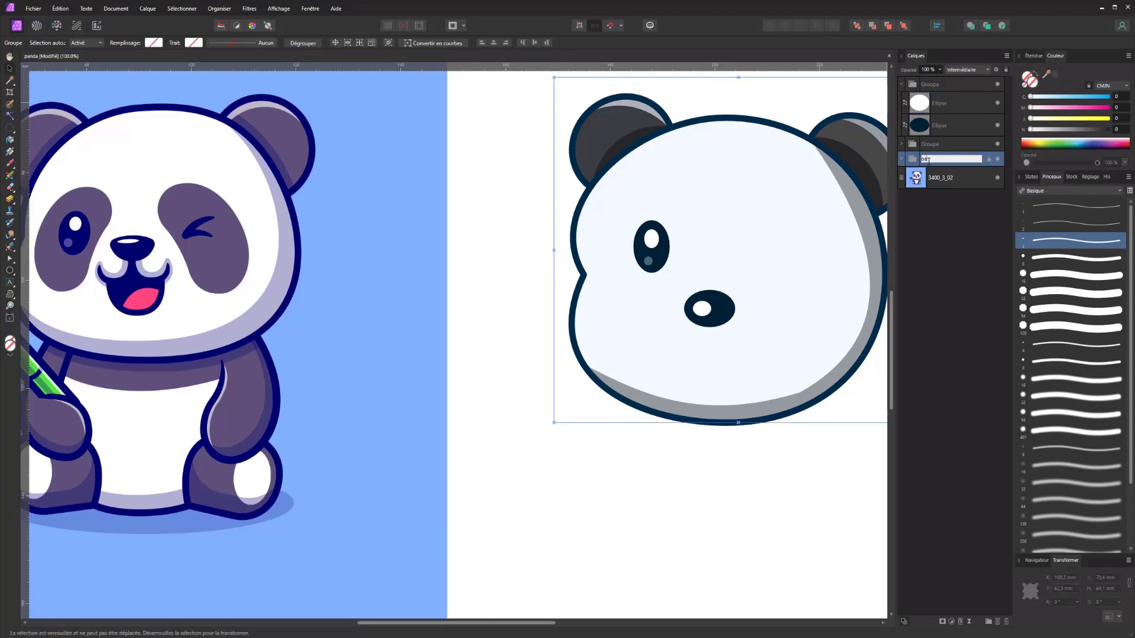
{"action": "type", "text": "se"}
{"action": "key", "text": "Return"}
{"action": "double_click", "coordinate": [930, 144]}
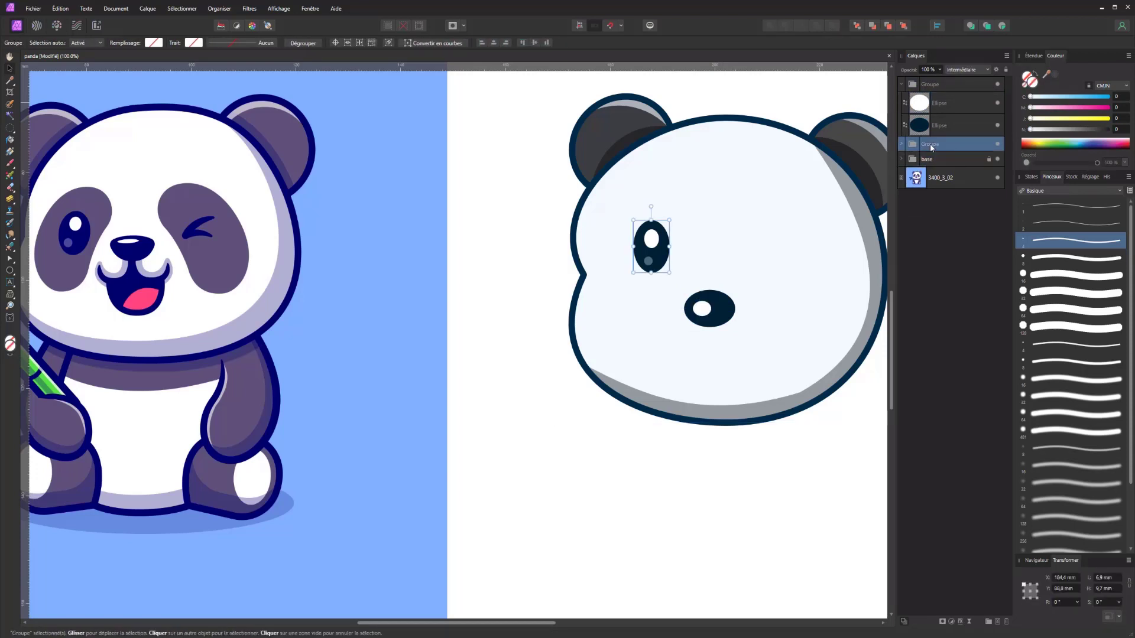
{"action": "type", "text": "oeil"}
{"action": "key", "text": "Return"}
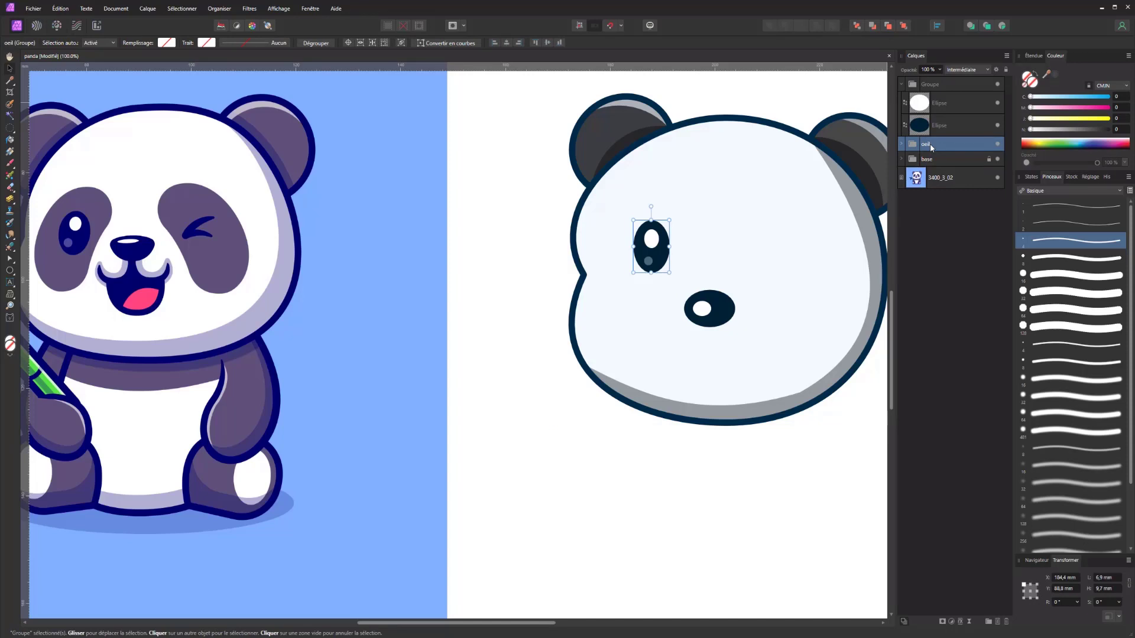
Step: Convert the nose's dark ellipse to curves and flatten its top edge, pulling the left side's curve upward
{"action": "left_click", "coordinate": [948, 119]}
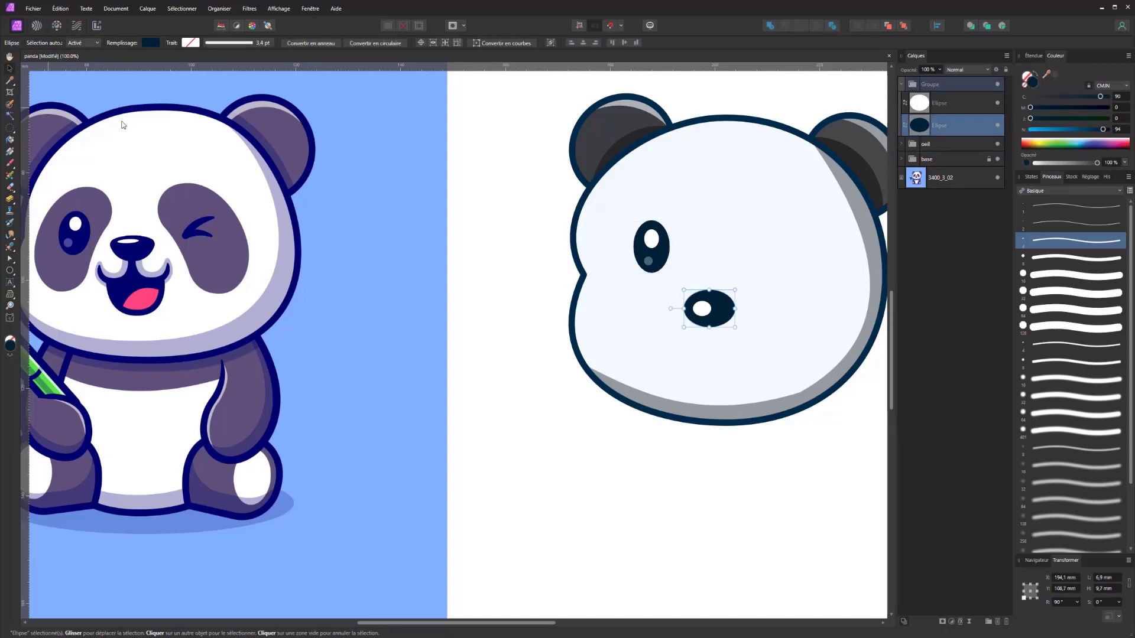
{"action": "right_click", "coordinate": [720, 303]}
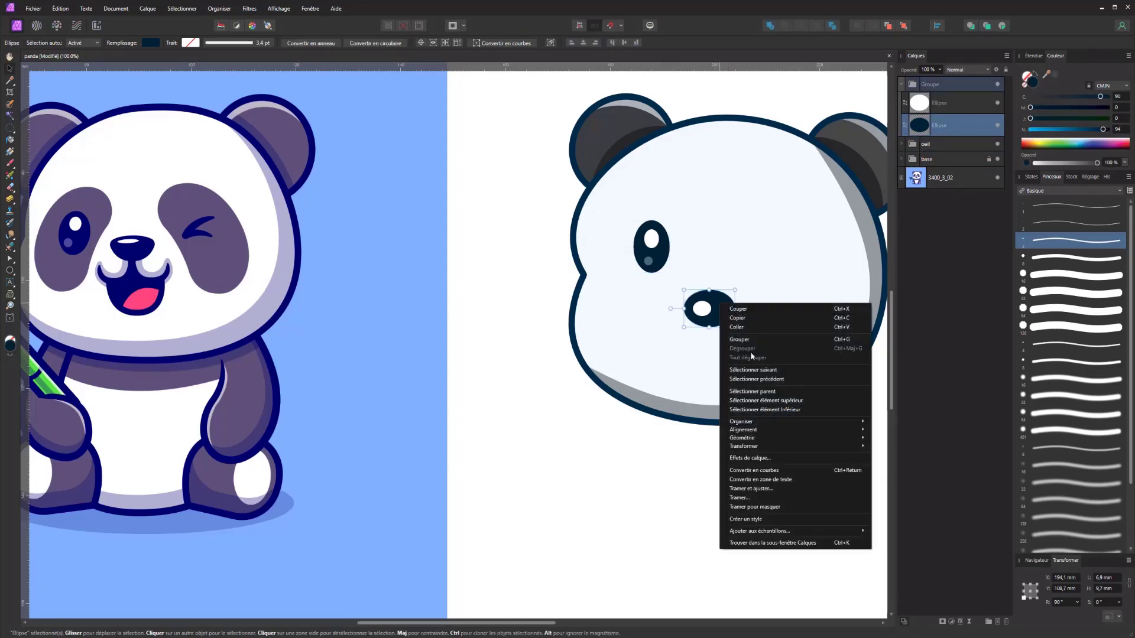
{"action": "left_click", "coordinate": [753, 470]}
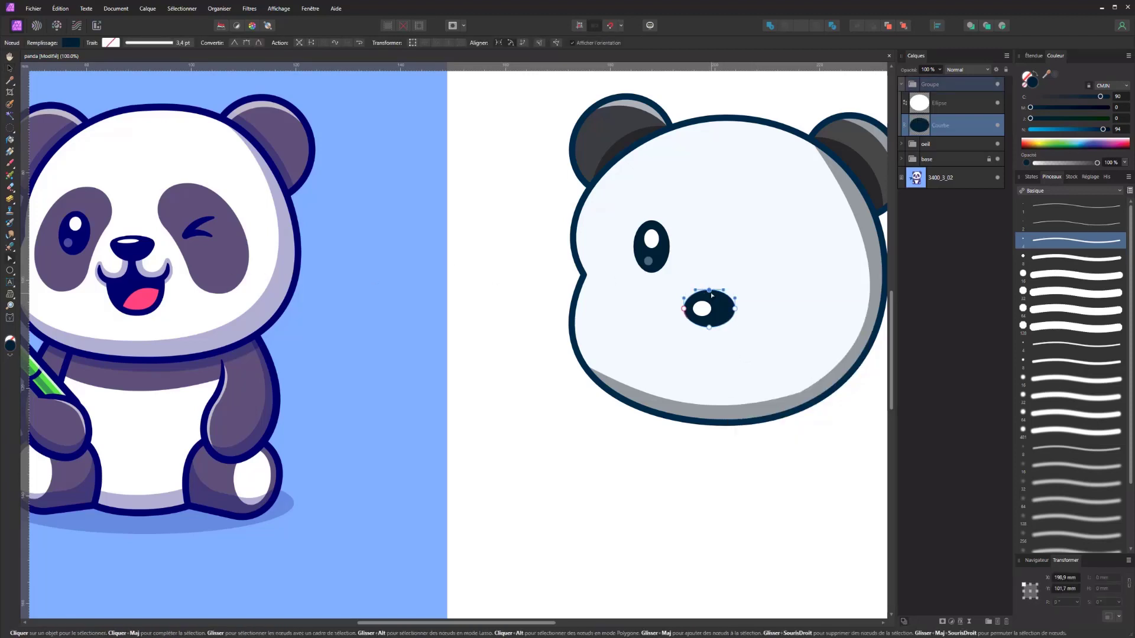
{"action": "mouse_move", "coordinate": [708, 290]}
{"action": "left_mouse_down"}
{"action": "mouse_move", "coordinate": [708, 306]}
{"action": "mouse_move", "coordinate": [709, 296]}
{"action": "left_mouse_up"}
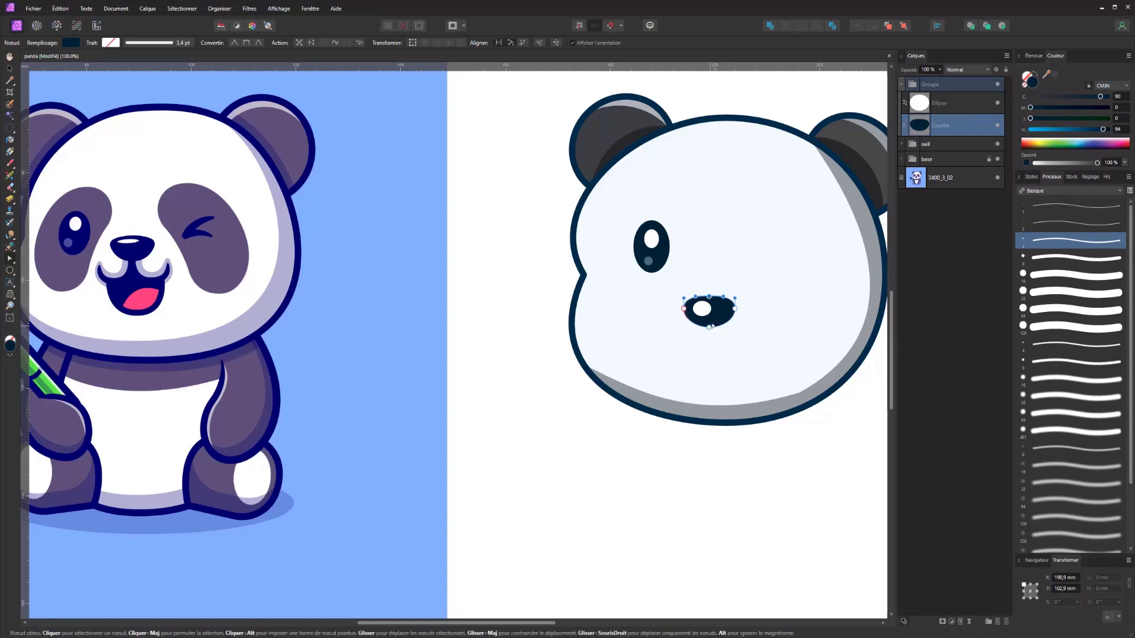
{"action": "left_click_drag", "start_coordinate": [684, 309], "coordinate": [681, 295]}
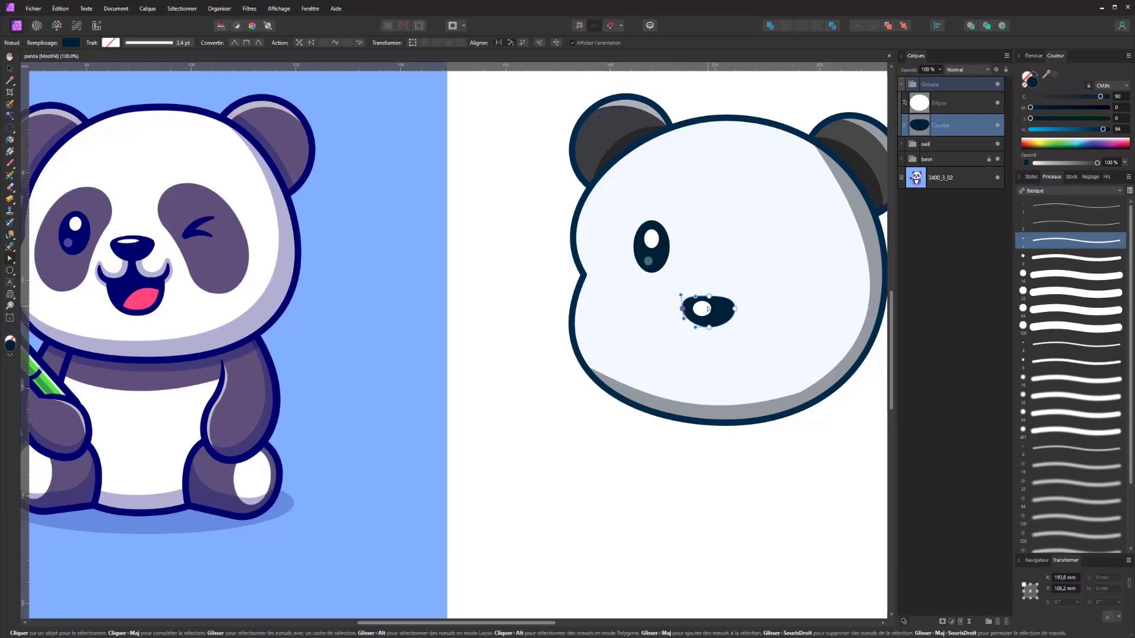
Step: Convert the nose's white highlight to curves and reshape it into a thin arched glint
{"action": "left_click", "coordinate": [705, 307]}
{"action": "right_click", "coordinate": [708, 312]}
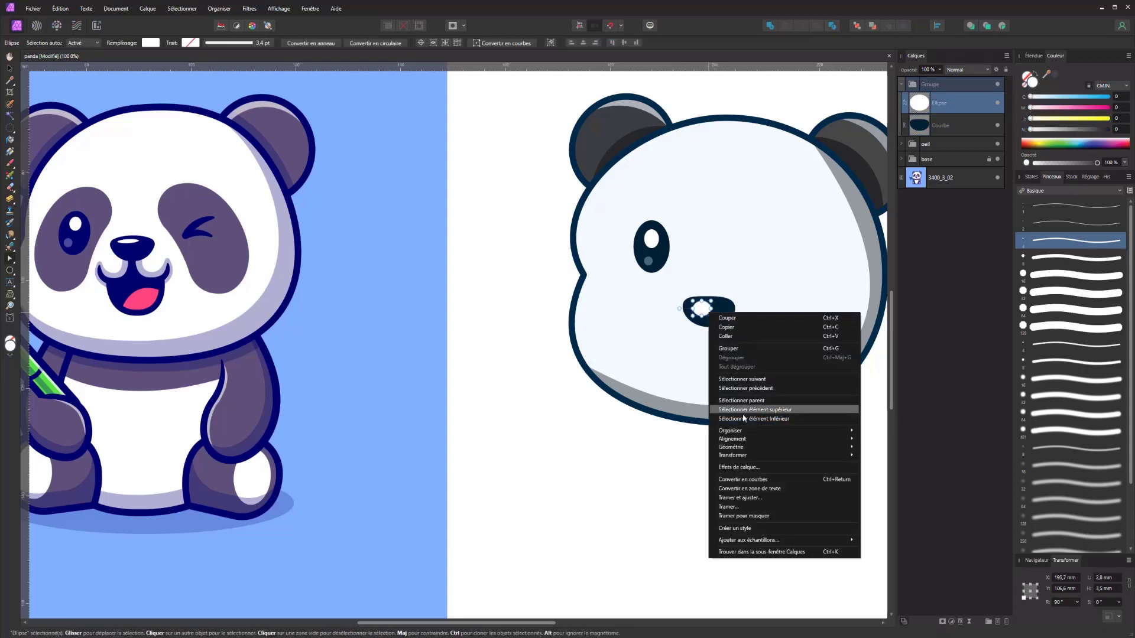
{"action": "left_click", "coordinate": [739, 479]}
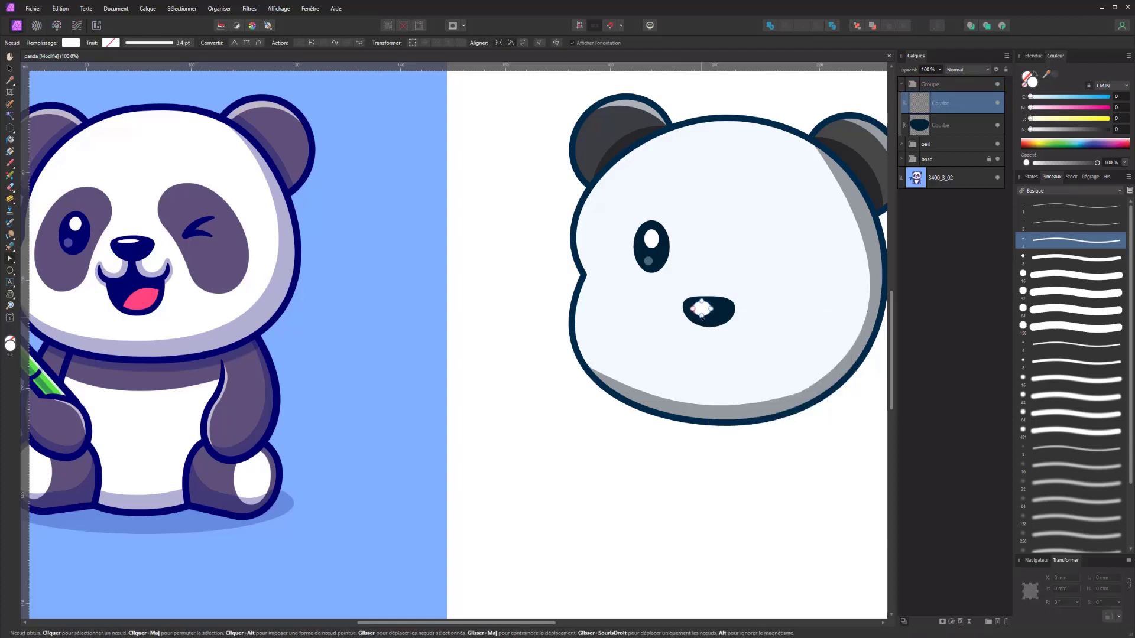
{"action": "left_click_drag", "start_coordinate": [702, 316], "coordinate": [679, 339]}
{"action": "left_click", "coordinate": [717, 389]}
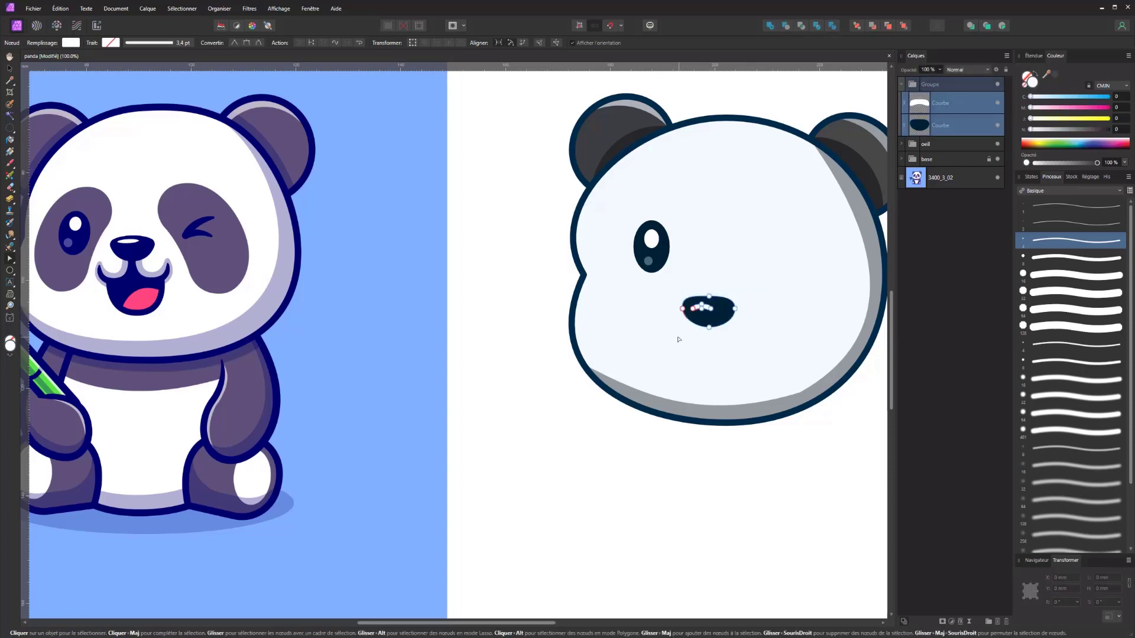
Step: Rename the nose group as Nez and clear the selection
{"action": "double_click", "coordinate": [940, 84]}
{"action": "type", "text": "Nez"}
{"action": "key", "text": "Return"}
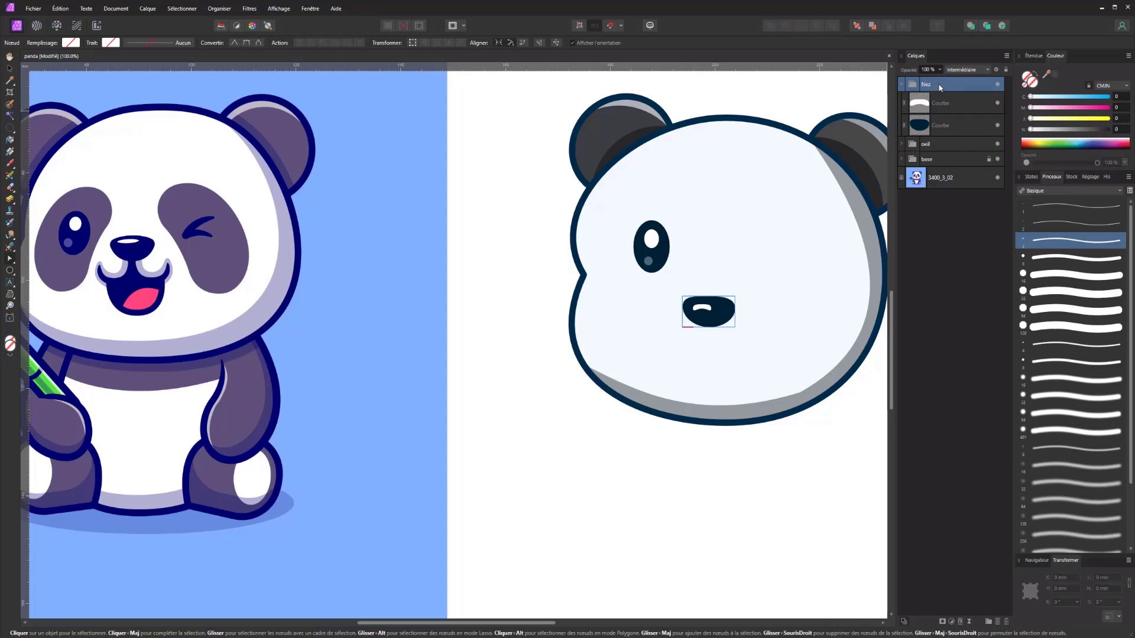
{"action": "left_click", "coordinate": [807, 508]}
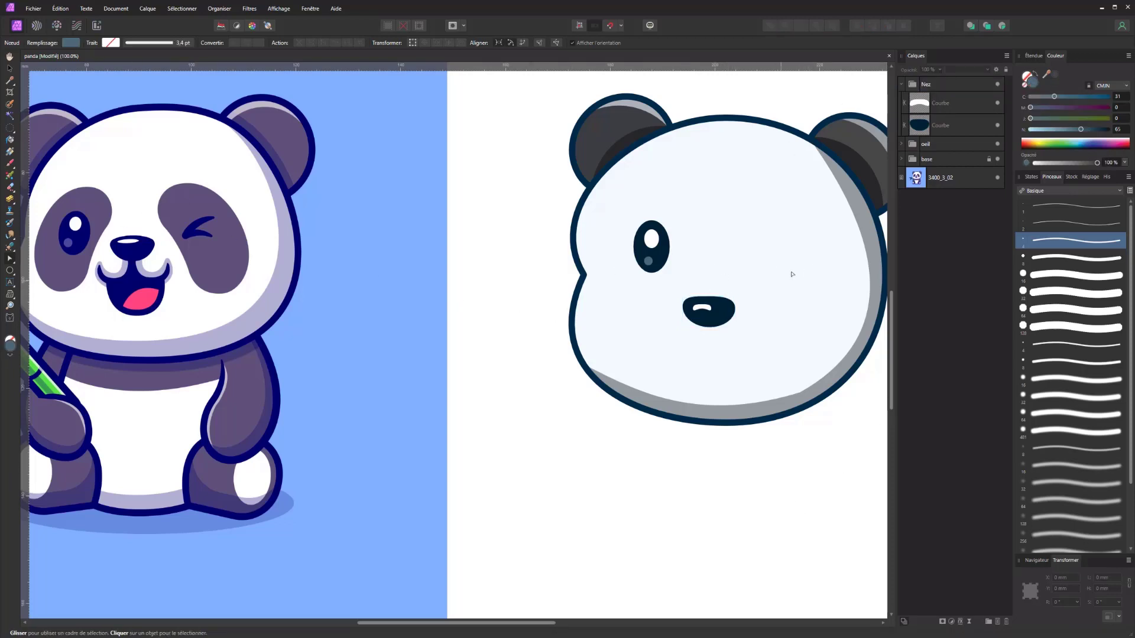
Step: Move the nose and its highlight slightly up and to the right on the face
{"action": "left_click_drag", "start_coordinate": [684, 338], "coordinate": [741, 282]}
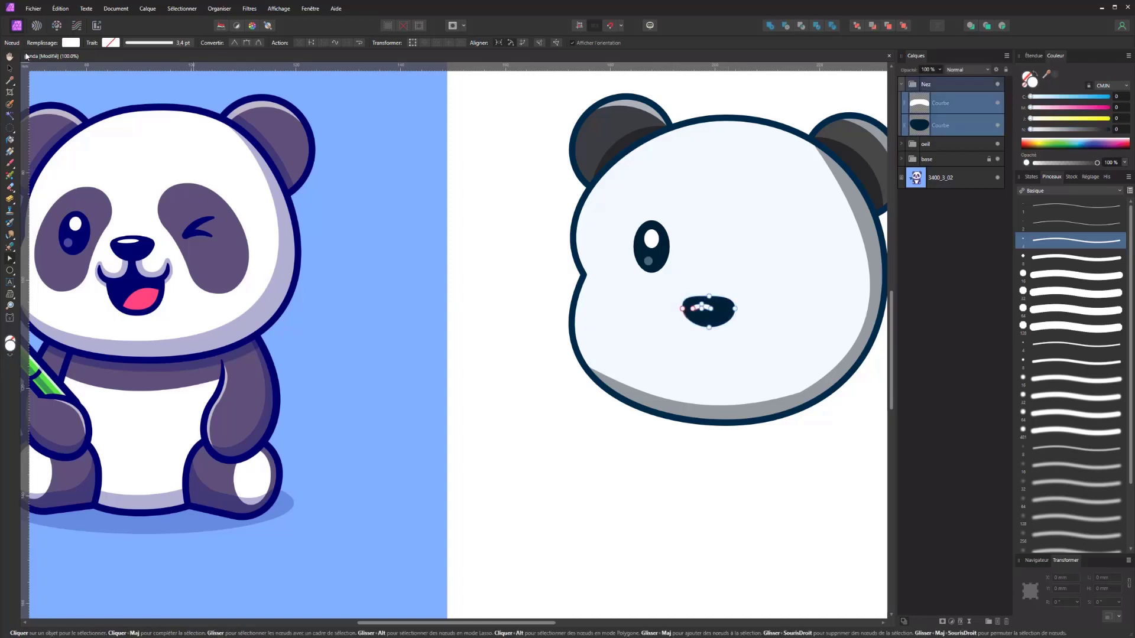
{"action": "left_click", "coordinate": [10, 68]}
{"action": "left_click_drag", "start_coordinate": [717, 320], "coordinate": [727, 304]}
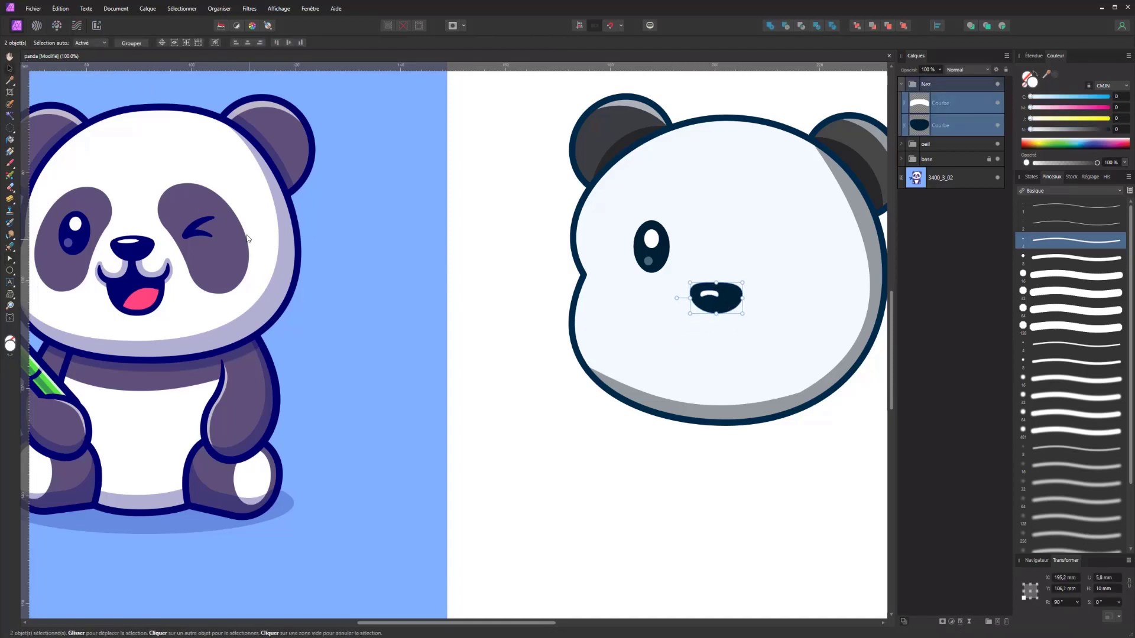
Step: Add an empty pixel layer above the Nez group for the paint brush and sample the eye's dark navy colour
{"action": "left_click", "coordinate": [10, 164]}
{"action": "left_click_drag", "start_coordinate": [236, 233], "coordinate": [429, 201]}
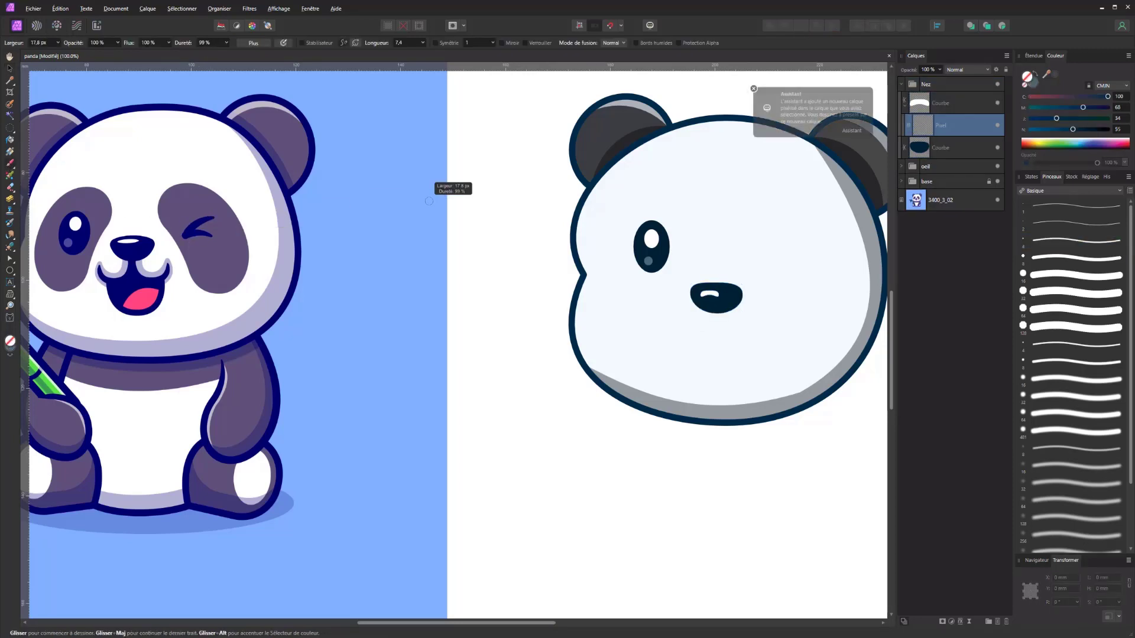
{"action": "left_click", "coordinate": [902, 84]}
{"action": "left_click", "coordinate": [953, 87]}
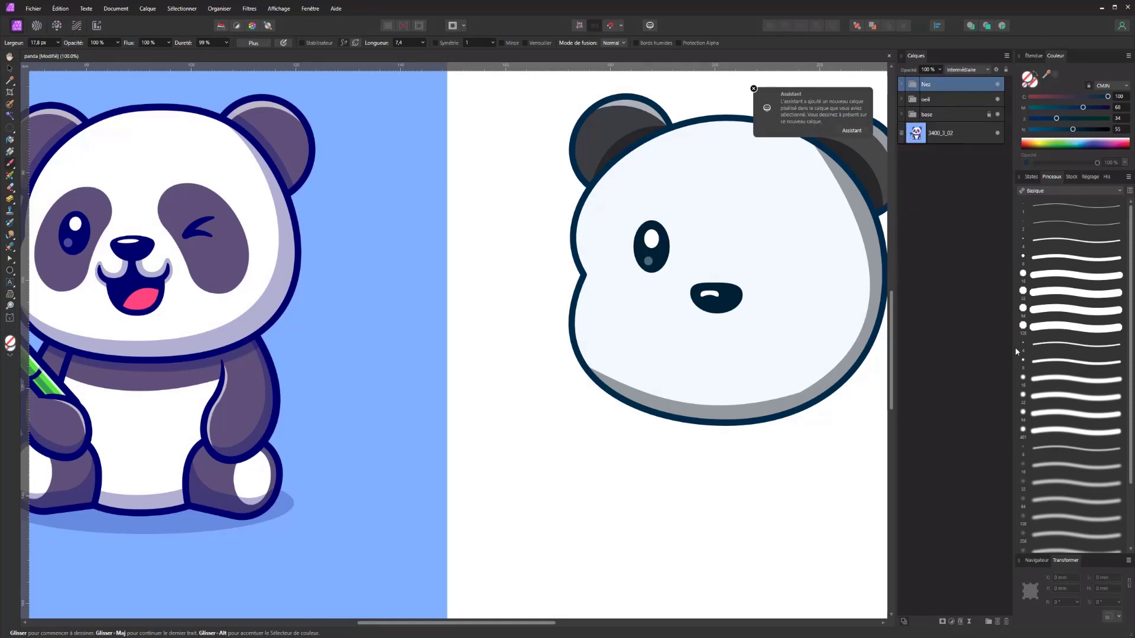
{"action": "left_click", "coordinate": [996, 623]}
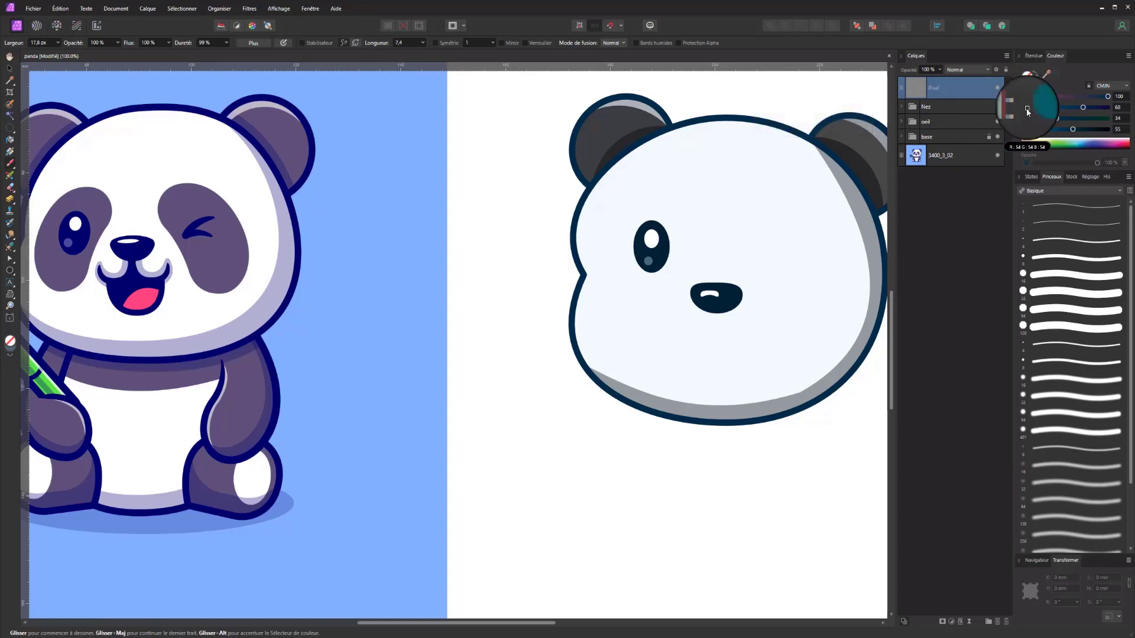
{"action": "left_click_drag", "start_coordinate": [1047, 74], "coordinate": [648, 251]}
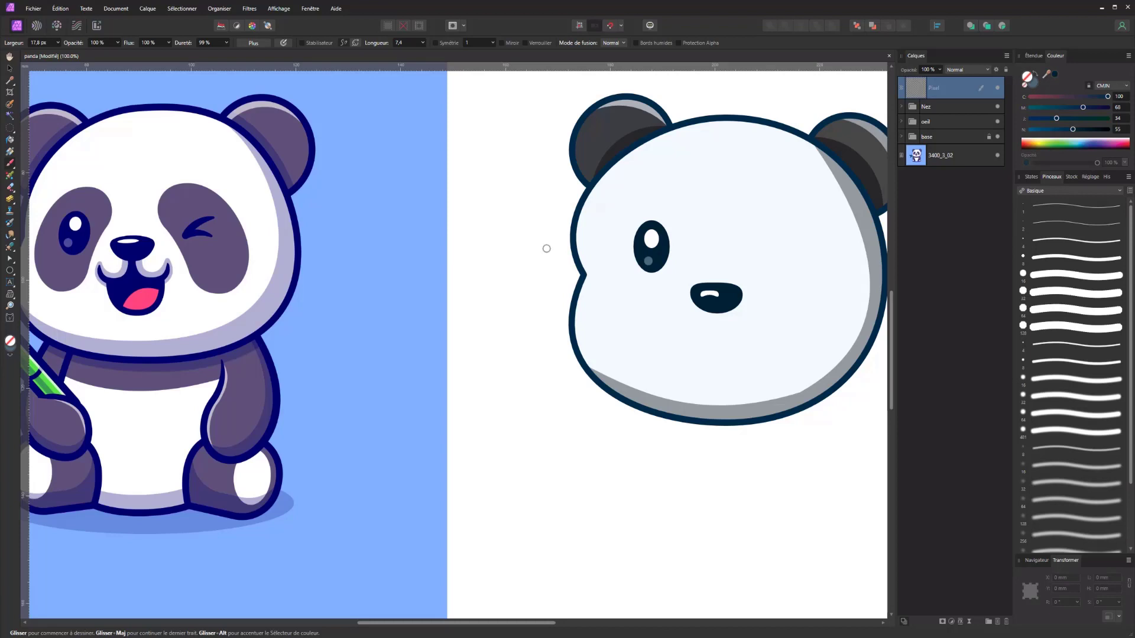
{"action": "left_click", "coordinate": [1057, 74]}
{"action": "left_click_drag", "start_coordinate": [528, 240], "coordinate": [518, 284]}
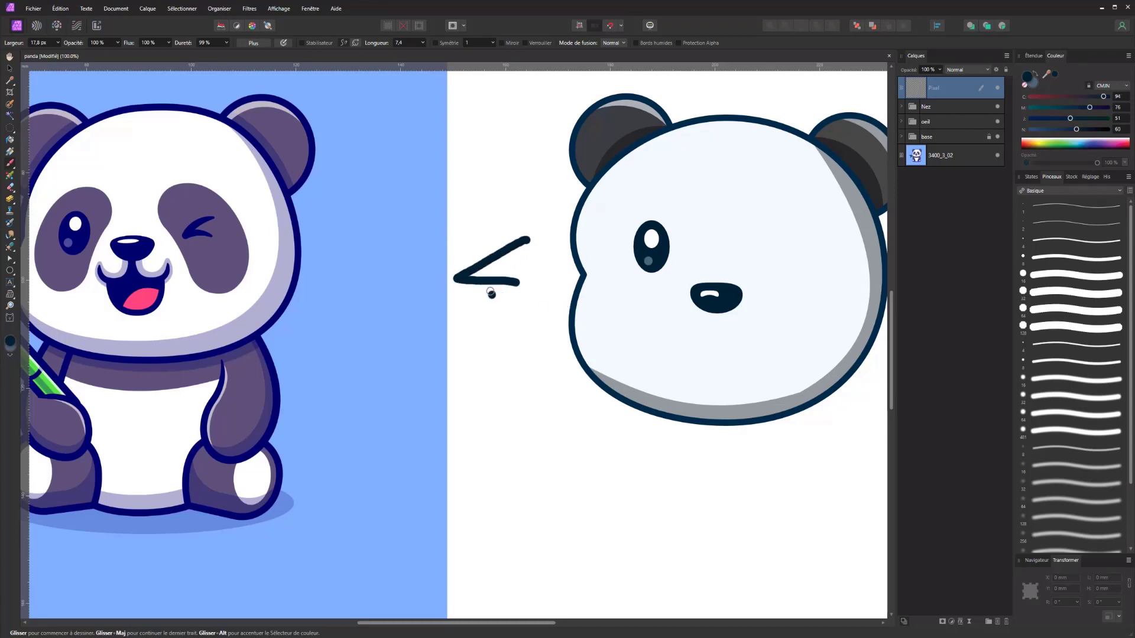
{"action": "key", "text": "ctrl+z"}
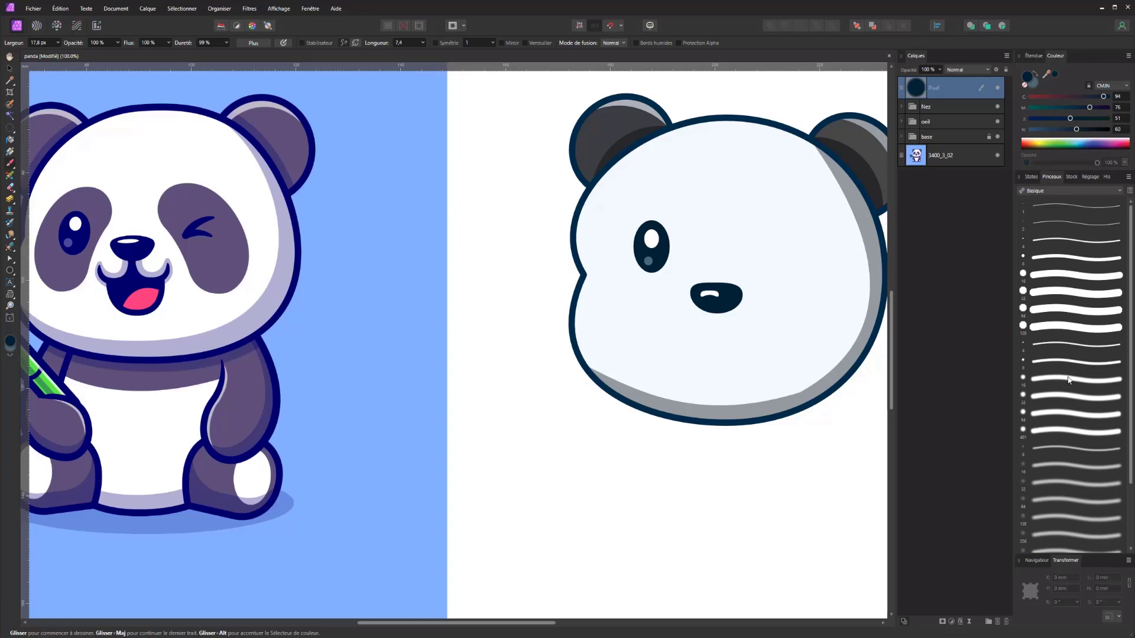
{"action": "left_click", "coordinate": [1047, 190]}
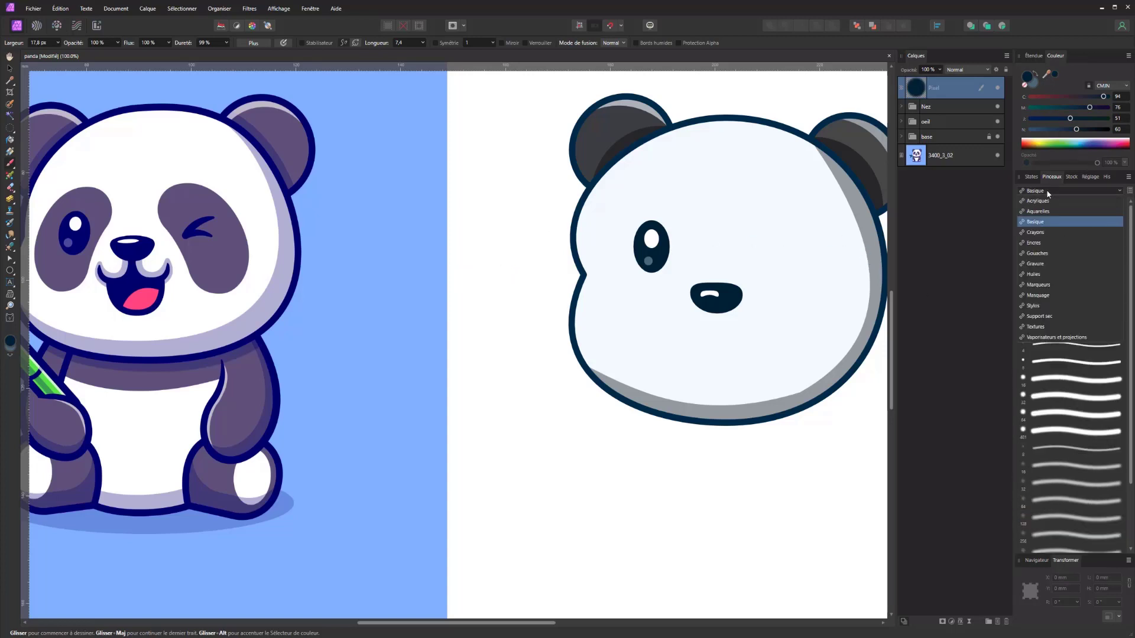
{"action": "left_click", "coordinate": [1039, 241]}
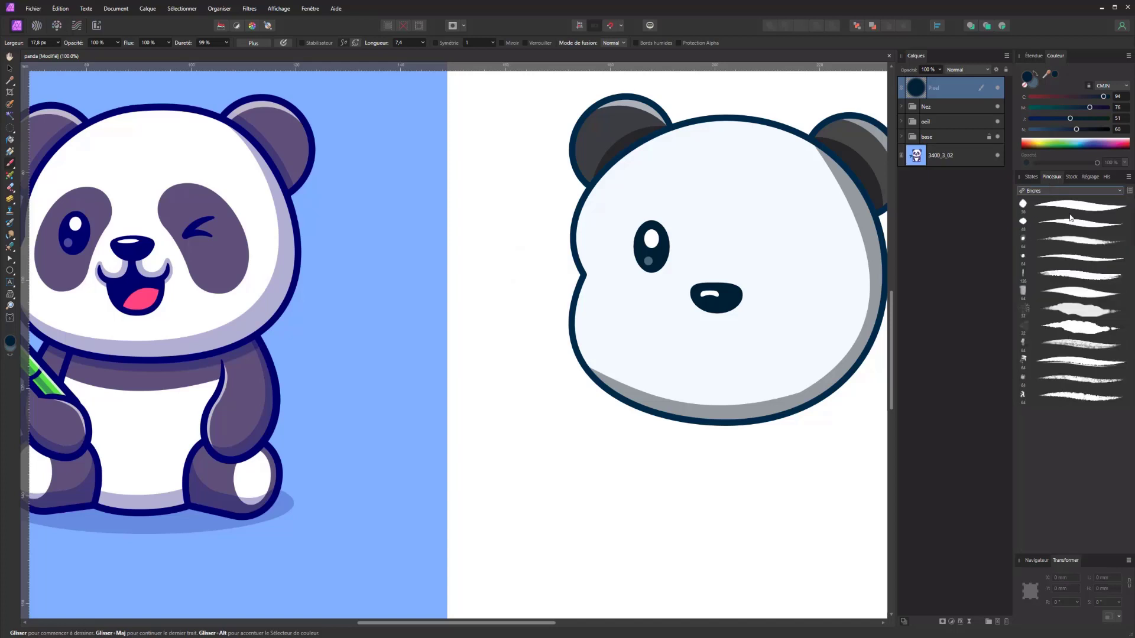
{"action": "left_click", "coordinate": [1070, 214]}
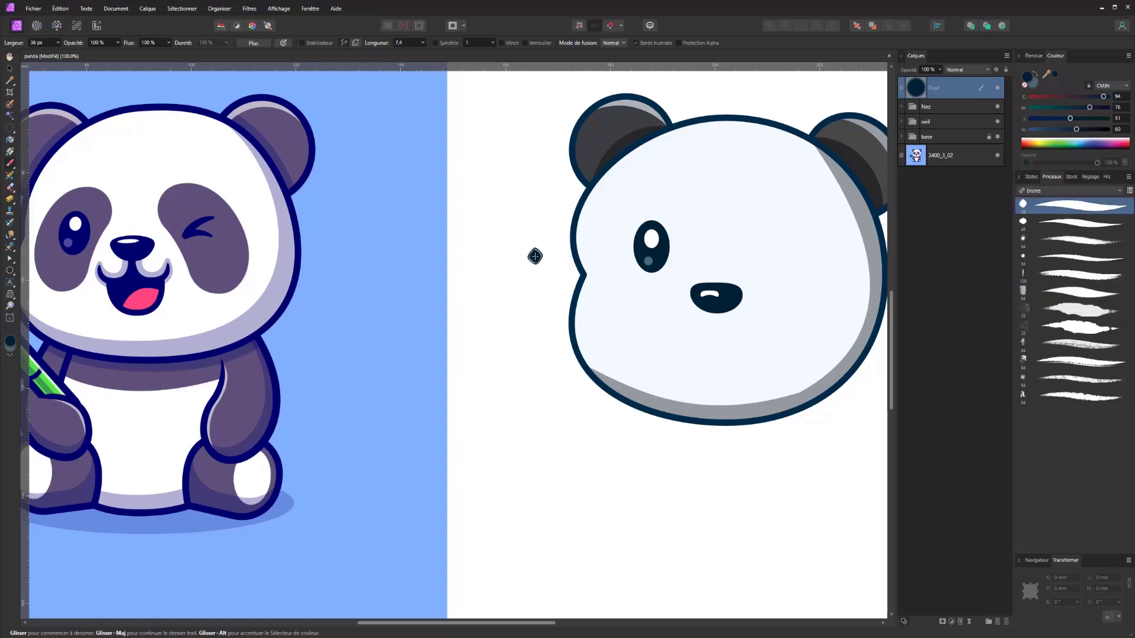
{"action": "mouse_move", "coordinate": [535, 256]}
{"action": "left_mouse_down"}
{"action": "mouse_move", "coordinate": [500, 263]}
{"action": "mouse_move", "coordinate": [534, 268]}
{"action": "mouse_move", "coordinate": [526, 277]}
{"action": "mouse_move", "coordinate": [514, 279]}
{"action": "mouse_move", "coordinate": [532, 258]}
{"action": "mouse_move", "coordinate": [496, 279]}
{"action": "mouse_move", "coordinate": [532, 303]}
{"action": "left_mouse_up"}
{"action": "left_click", "coordinate": [535, 244]}
{"action": "key", "text": "ctrl+z"}
{"action": "key", "text": "ctrl+z"}
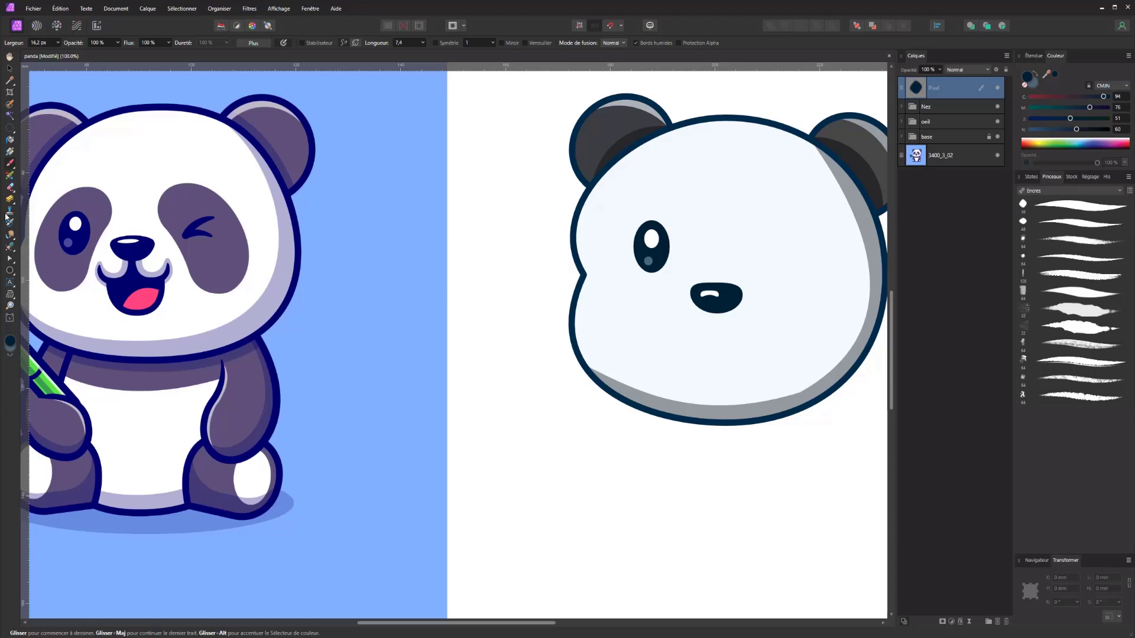
Step: Draw an open V-shaped winking eye with the Pen tool beside the face, about 10 mm wide, with its lower arm slightly curved
{"action": "left_click", "coordinate": [9, 261]}
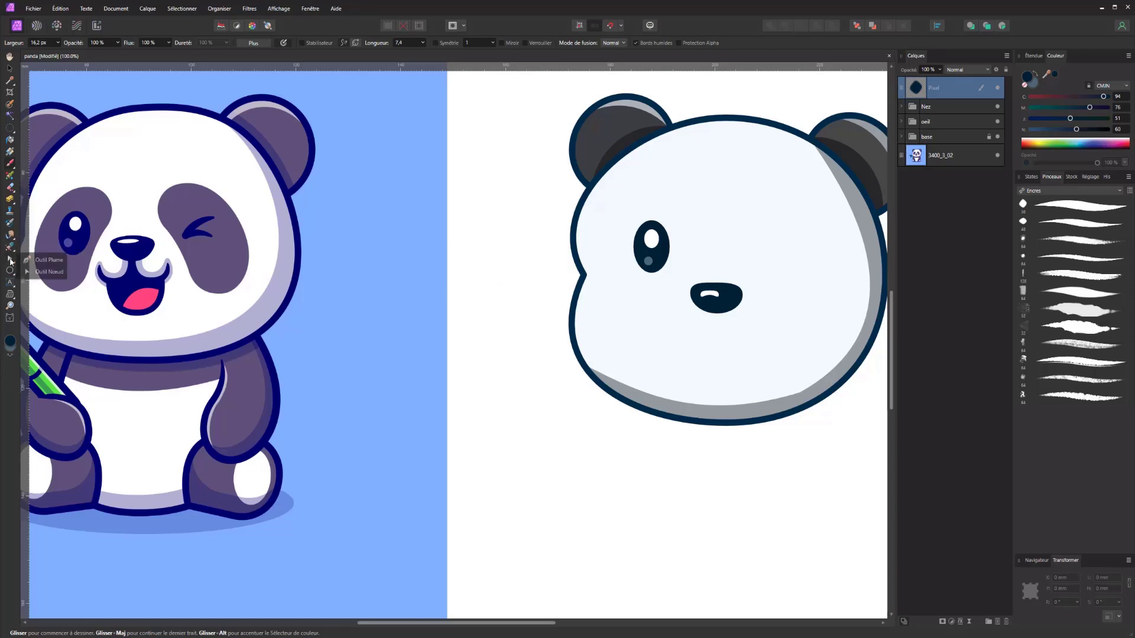
{"action": "left_click", "coordinate": [35, 260]}
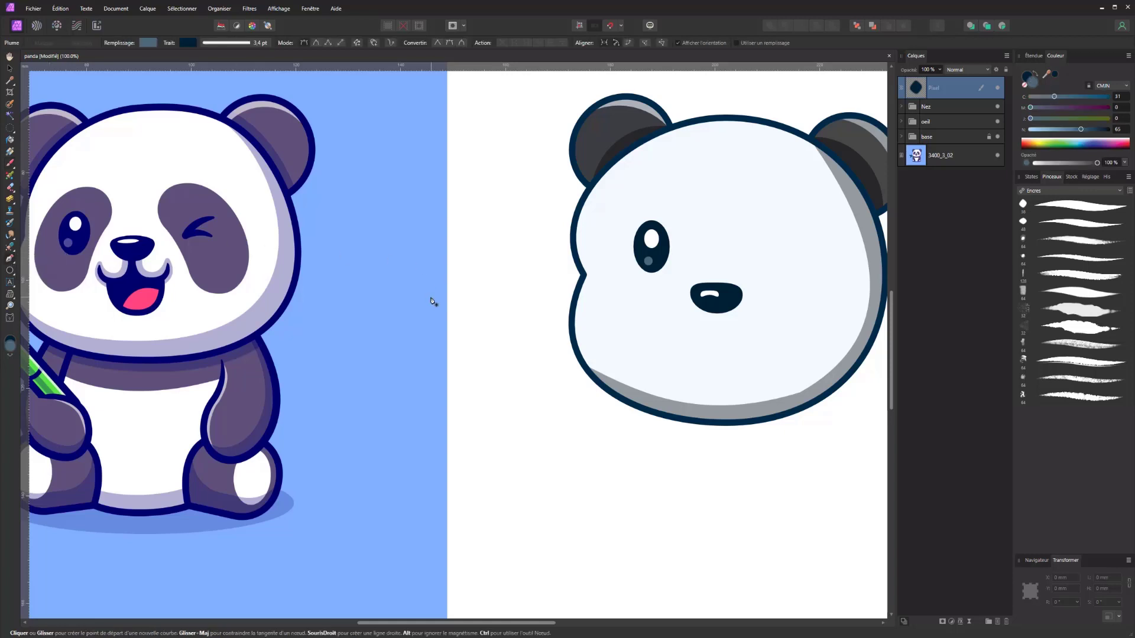
{"action": "left_click", "coordinate": [551, 249]}
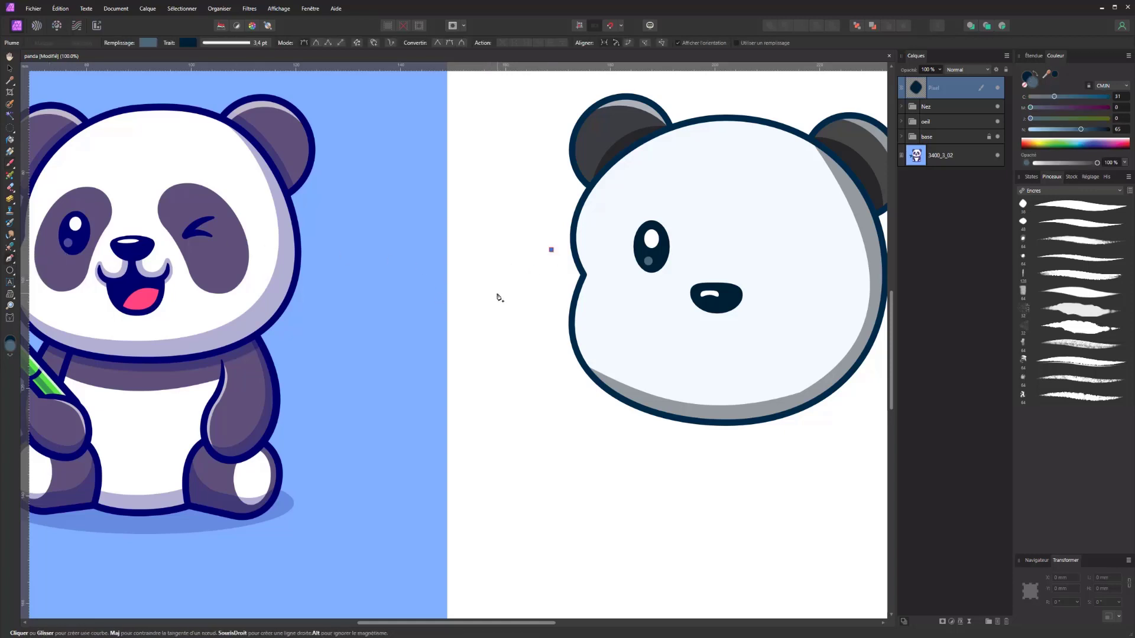
{"action": "left_click", "coordinate": [496, 293]}
{"action": "left_click_drag", "start_coordinate": [540, 300], "coordinate": [553, 311]}
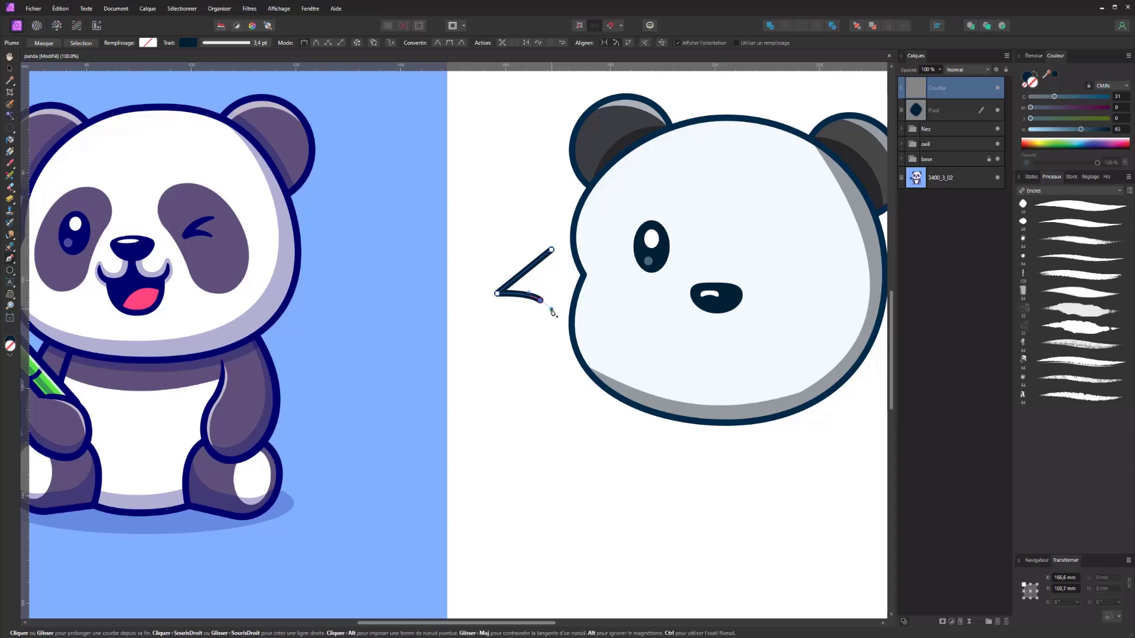
{"action": "key", "text": "v"}
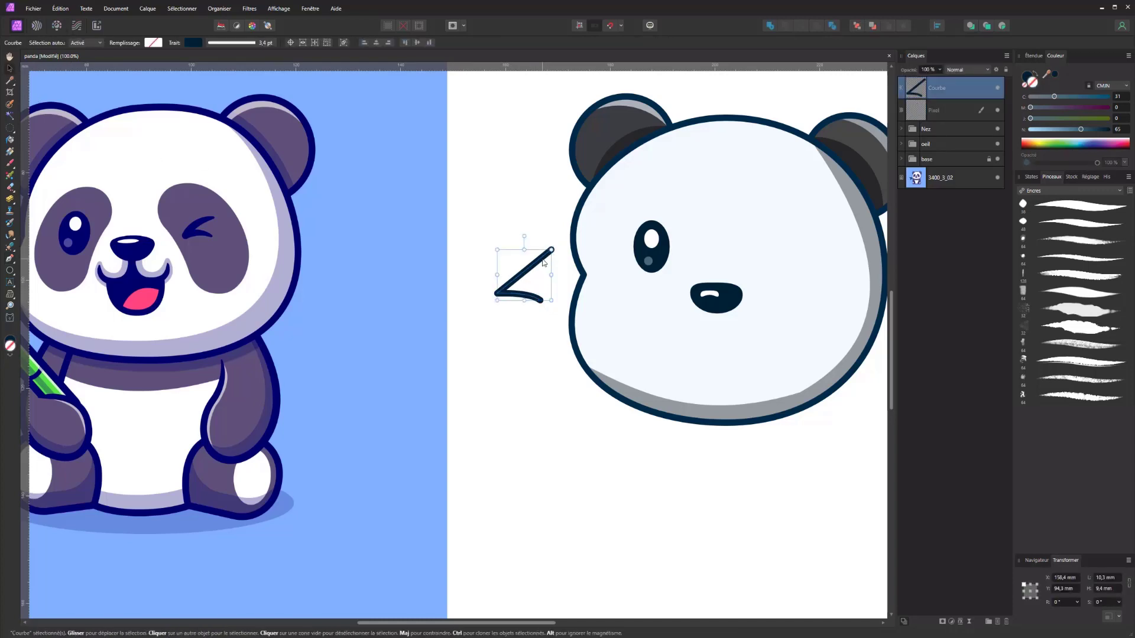
Step: Add a node to the wink's upper arm, bend the arm flatter towards its end and smooth the new node
{"action": "key", "text": "a"}
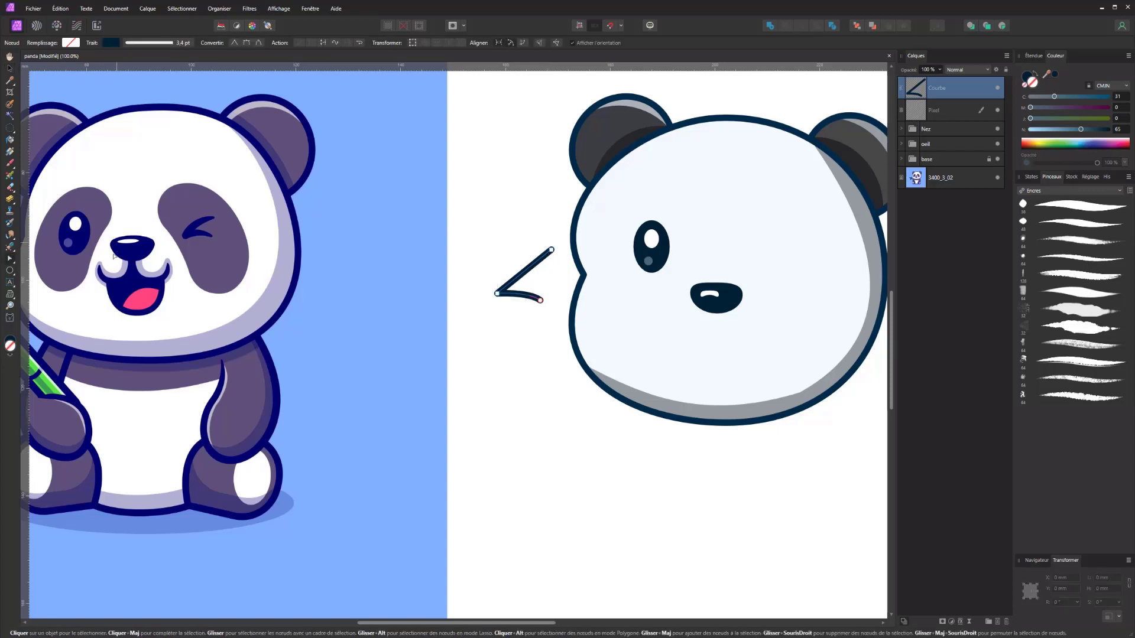
{"action": "left_click", "coordinate": [551, 249]}
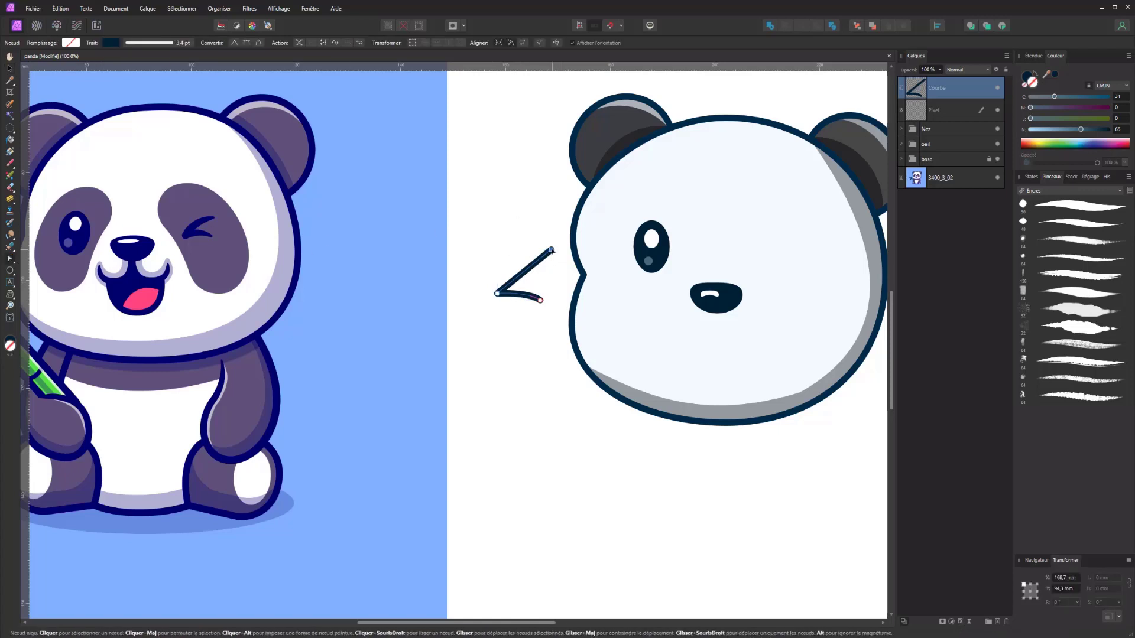
{"action": "left_click_drag", "start_coordinate": [551, 249], "coordinate": [522, 276]}
{"action": "left_click", "coordinate": [533, 282]}
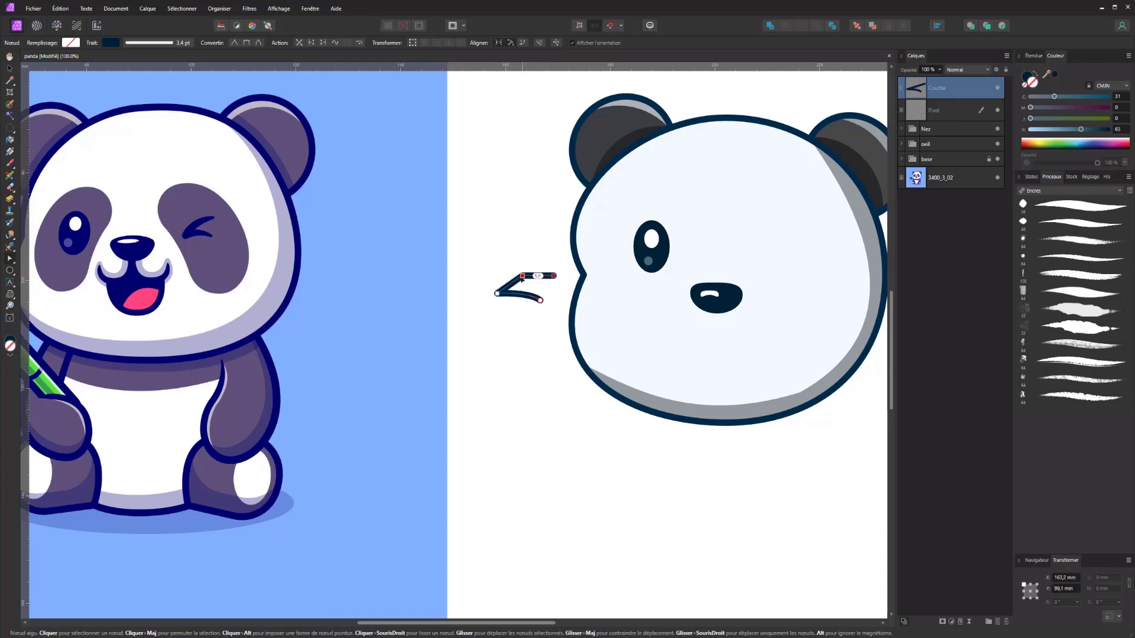
{"action": "left_click", "coordinate": [247, 42]}
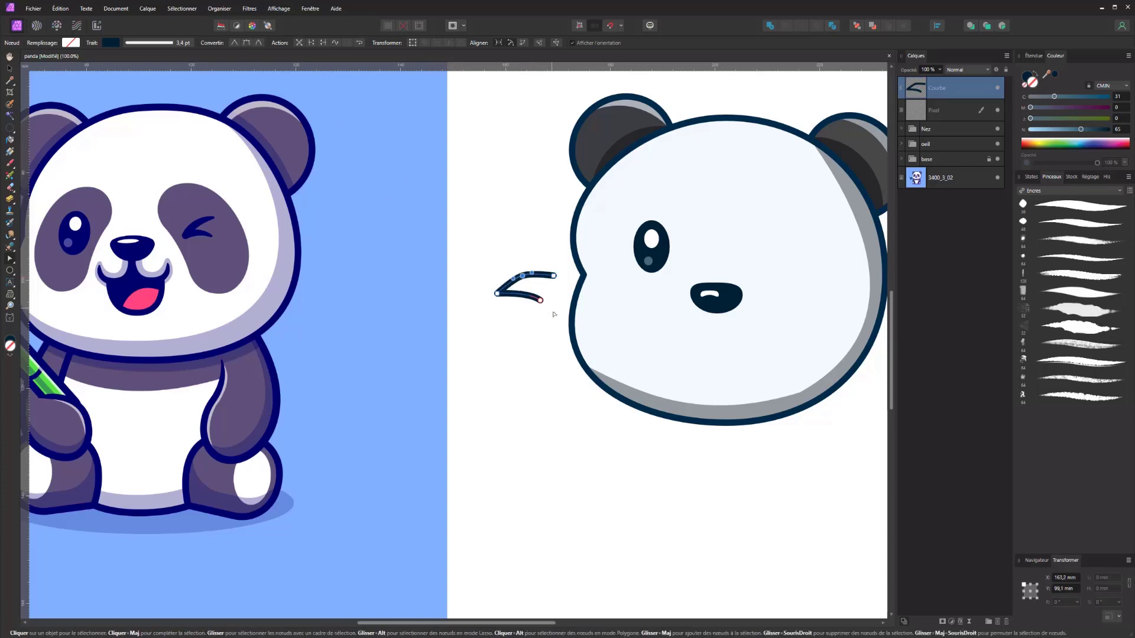
{"action": "left_click", "coordinate": [505, 305]}
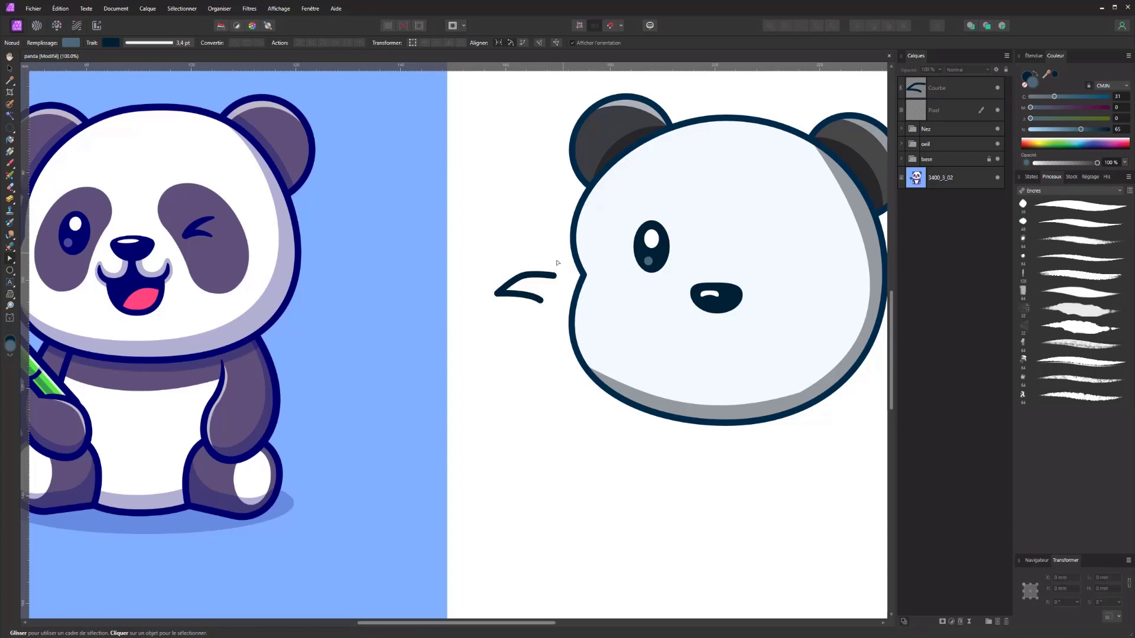
Step: Shape the wink's stroke pressure profile as an arch, full width in the middle and tapering to fine points at both ends
{"action": "left_click", "coordinate": [501, 289]}
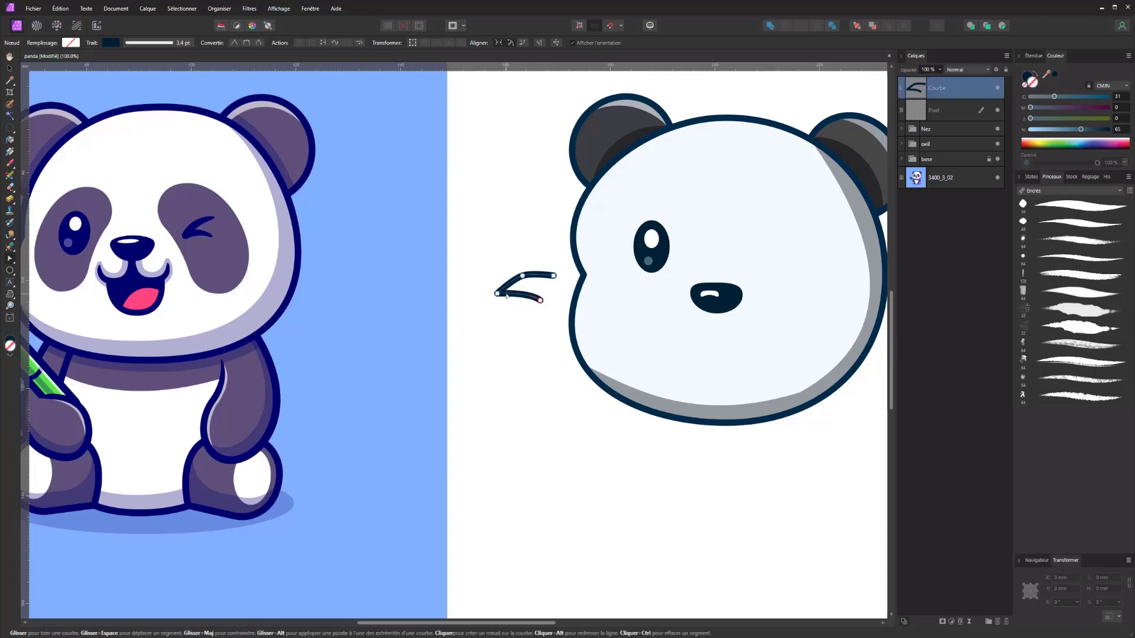
{"action": "left_click", "coordinate": [178, 41]}
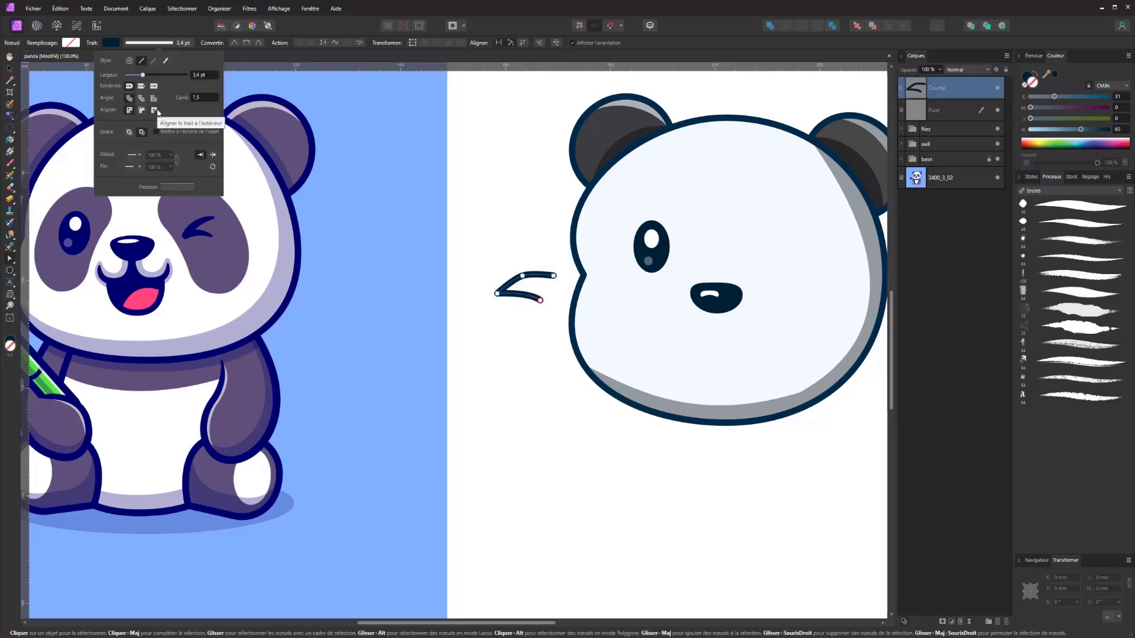
{"action": "left_click", "coordinate": [191, 188]}
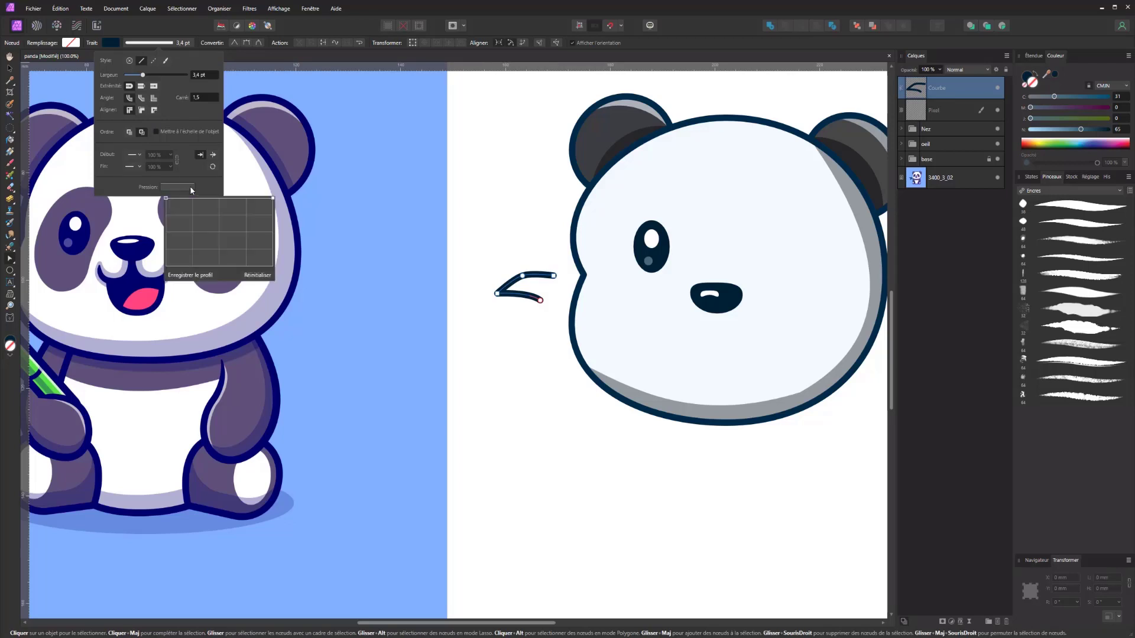
{"action": "mouse_move", "coordinate": [272, 203]}
{"action": "left_mouse_down"}
{"action": "mouse_move", "coordinate": [214, 233]}
{"action": "mouse_move", "coordinate": [218, 198]}
{"action": "left_mouse_up"}
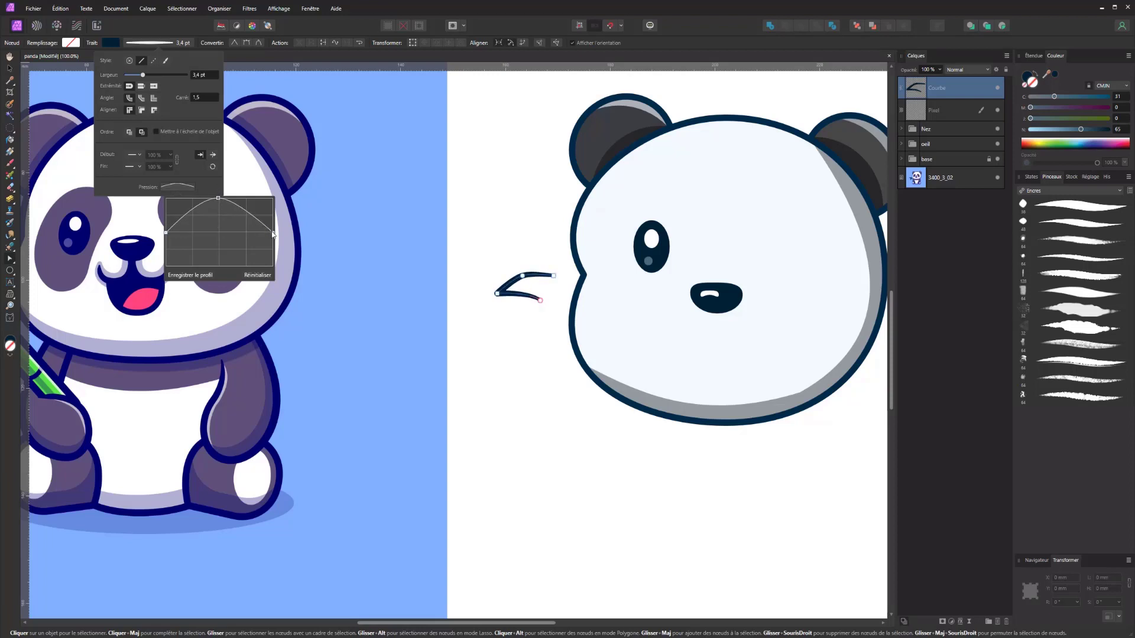
{"action": "mouse_move", "coordinate": [272, 233]}
{"action": "left_mouse_down"}
{"action": "mouse_move", "coordinate": [272, 263]}
{"action": "mouse_move", "coordinate": [272, 235]}
{"action": "left_mouse_up"}
{"action": "mouse_move", "coordinate": [166, 263]}
{"action": "left_mouse_down"}
{"action": "mouse_move", "coordinate": [165, 232]}
{"action": "mouse_move", "coordinate": [170, 262]}
{"action": "left_mouse_up"}
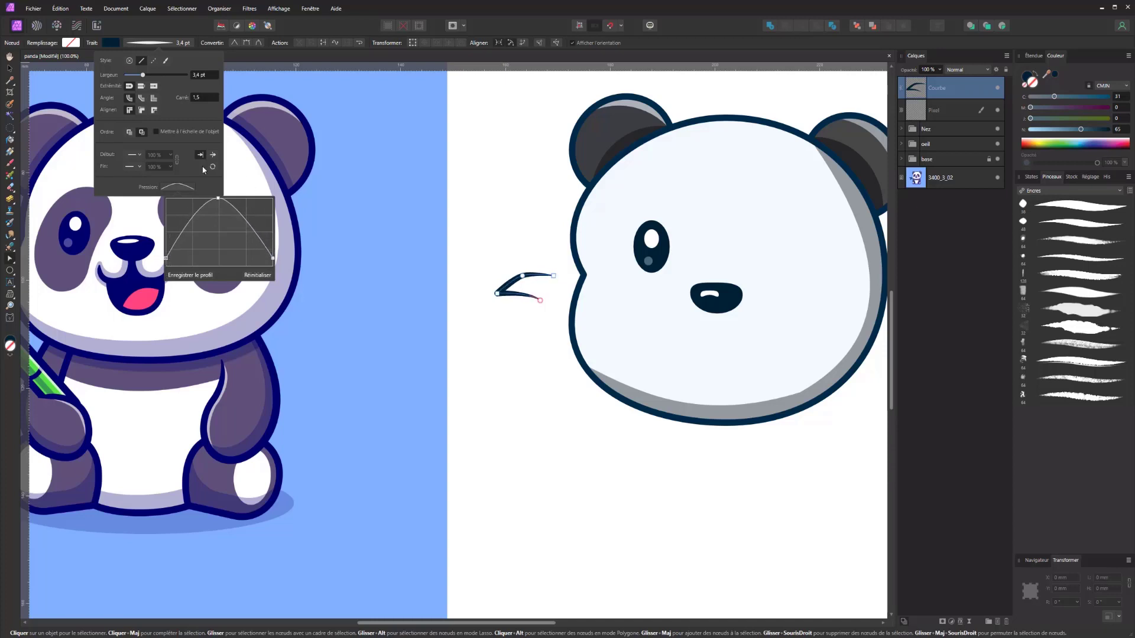
{"action": "left_click", "coordinate": [202, 184]}
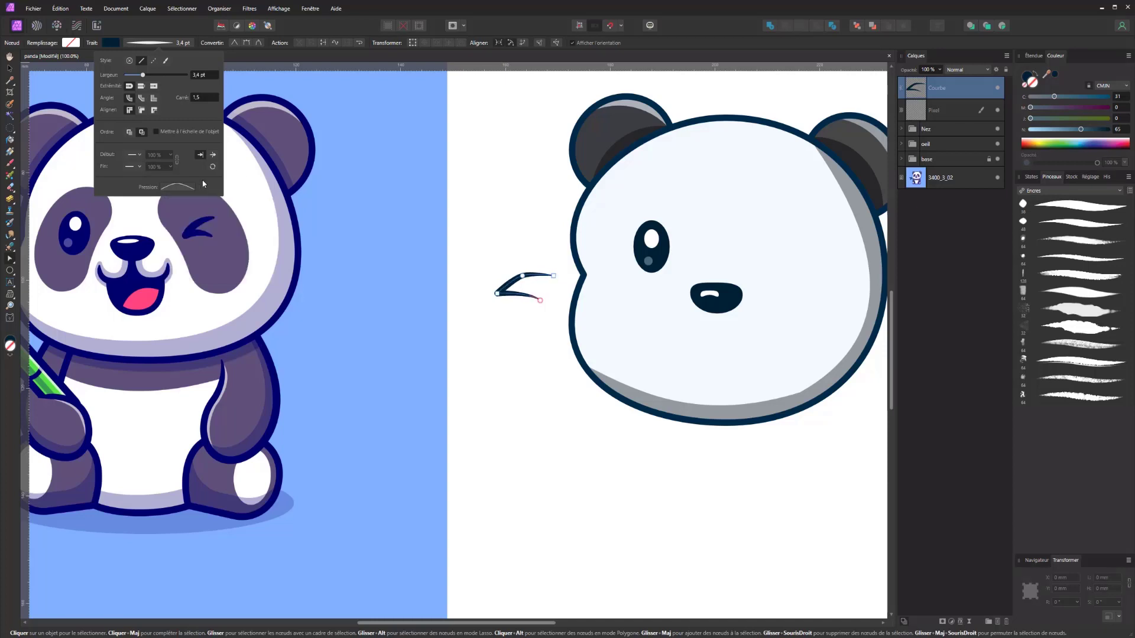
Step: Shorten both arms of the wink to make it about 7 mm wide and move it onto the face opposite the open eye
{"action": "left_click", "coordinate": [542, 304]}
{"action": "left_click_drag", "start_coordinate": [540, 301], "coordinate": [536, 272]}
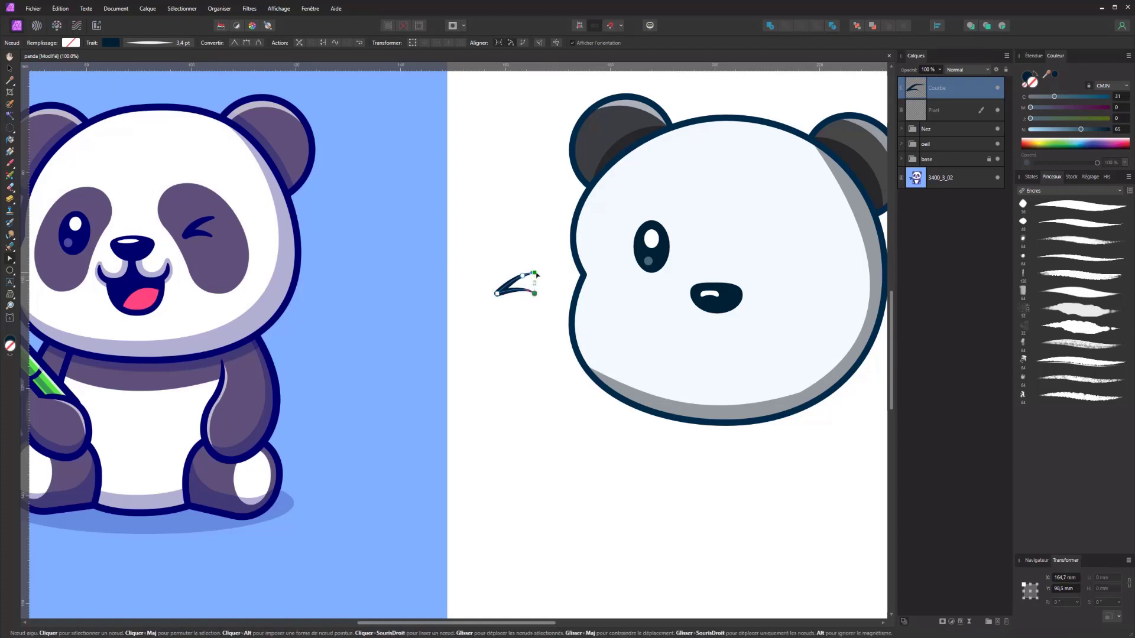
{"action": "left_click", "coordinate": [507, 301]}
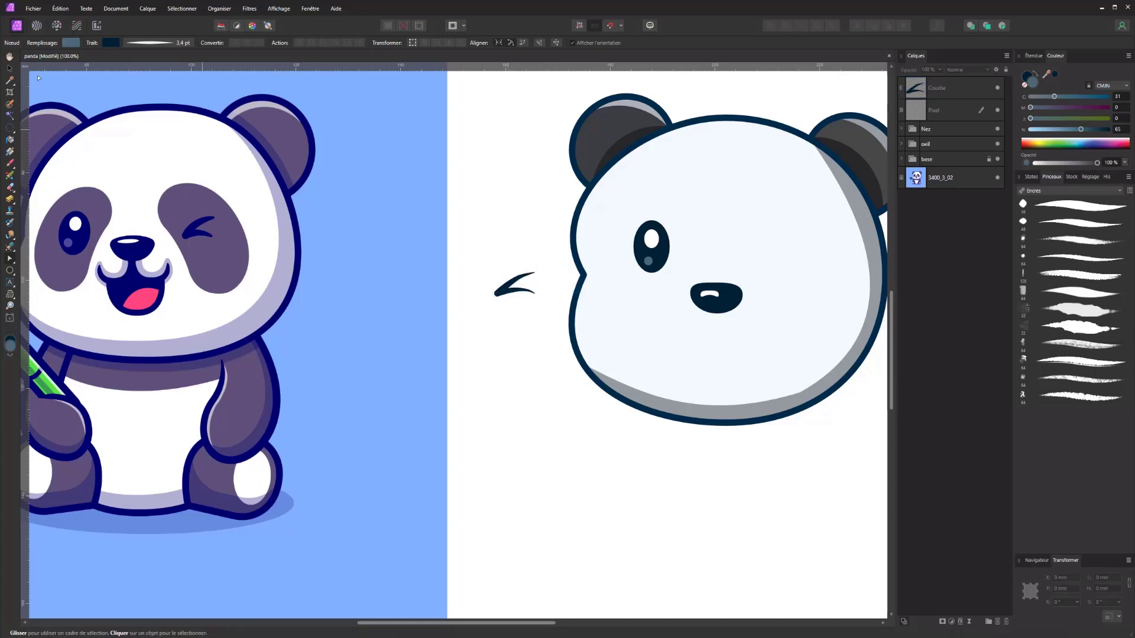
{"action": "key", "text": "v"}
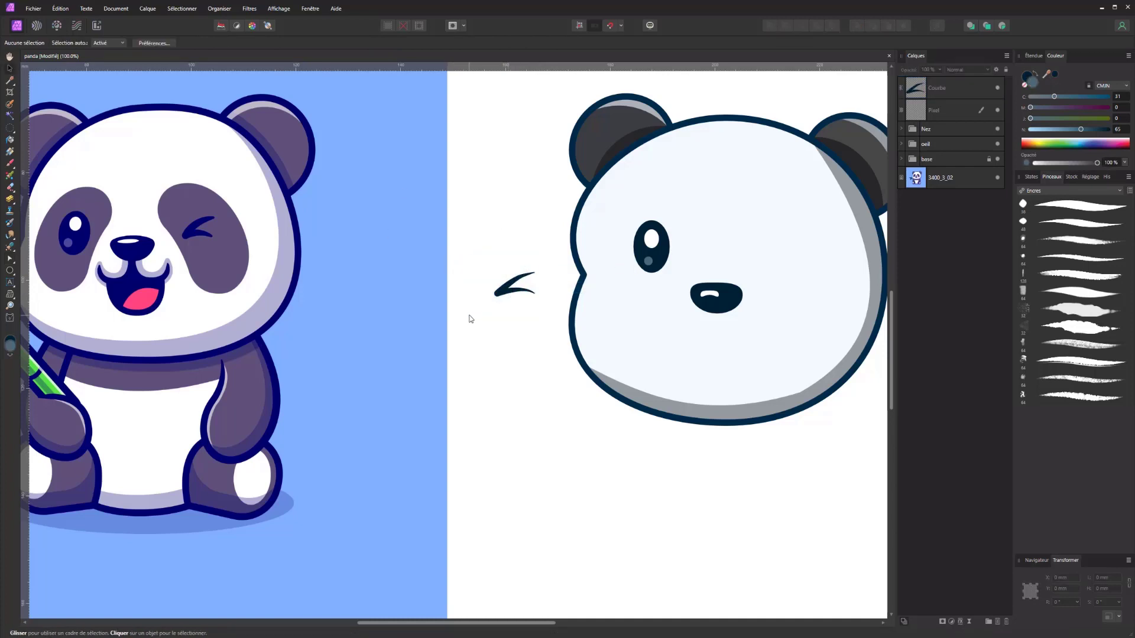
{"action": "left_click_drag", "start_coordinate": [499, 294], "coordinate": [773, 260]}
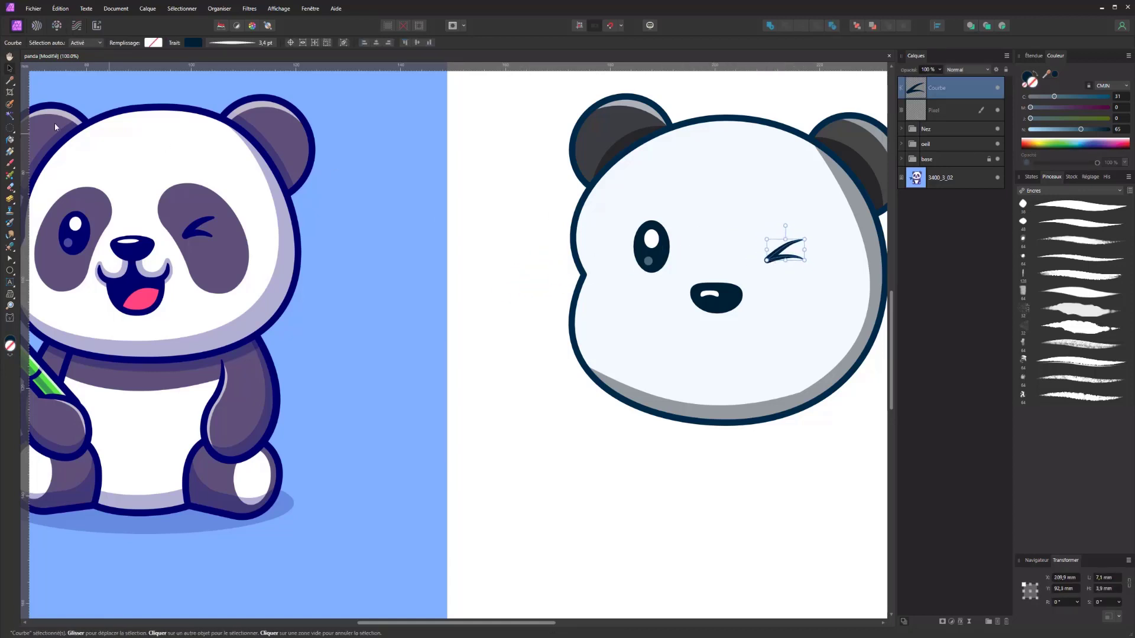
Step: Draw a closed curved patch around the open eye with the Pen tool, wide at the top and narrowing towards the cheek
{"action": "left_click", "coordinate": [9, 259]}
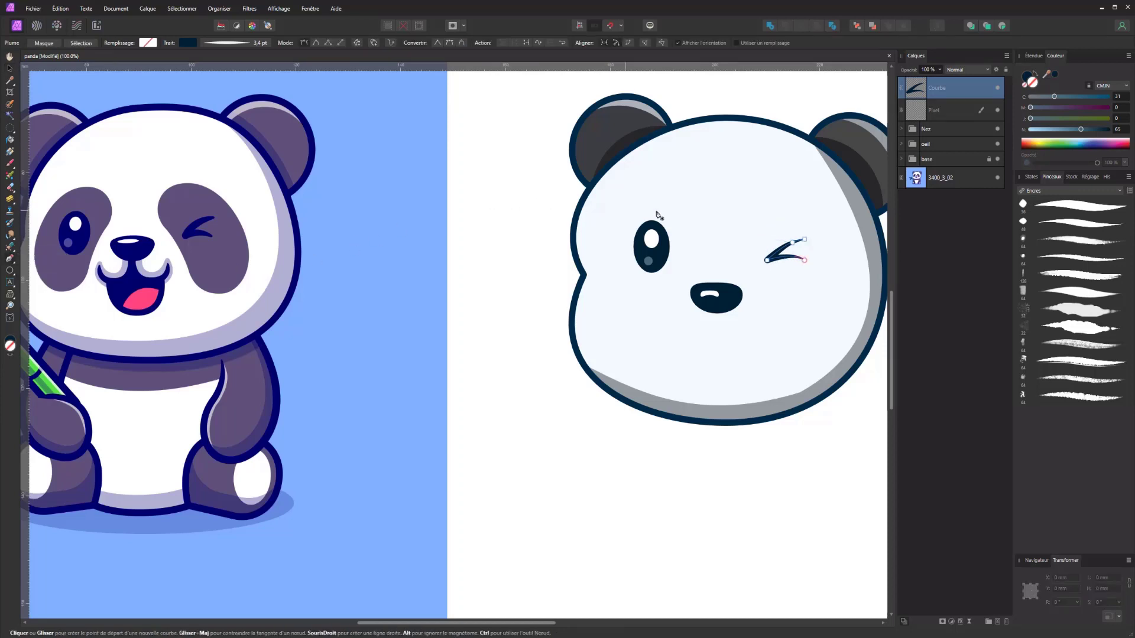
{"action": "left_click", "coordinate": [680, 196]}
{"action": "left_click_drag", "start_coordinate": [617, 270], "coordinate": [629, 332]}
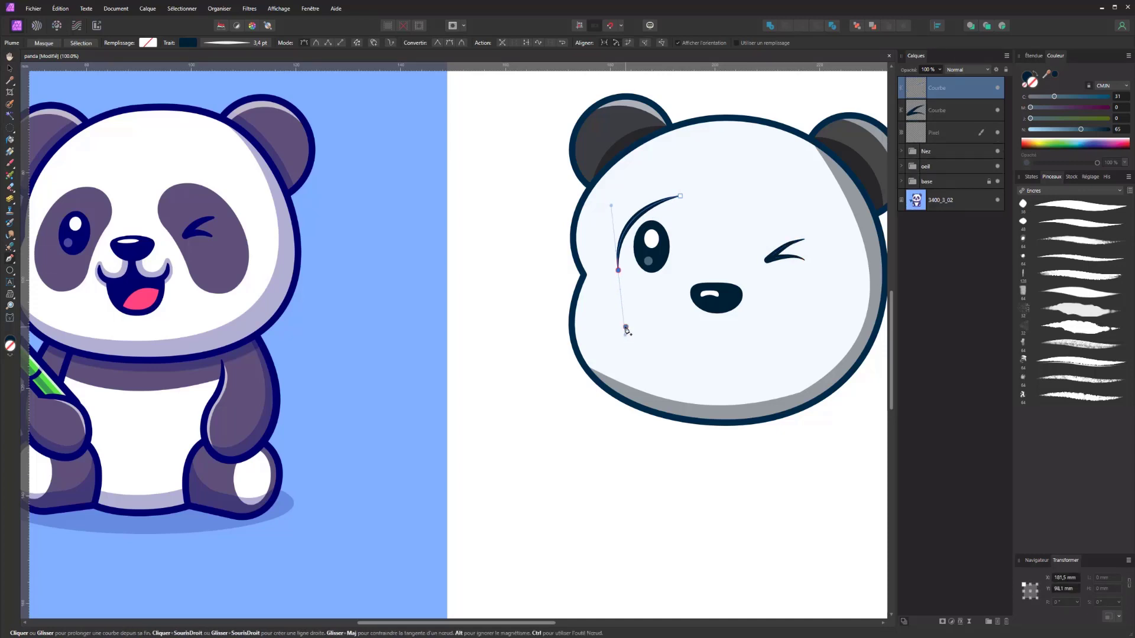
{"action": "left_click", "coordinate": [626, 327]}
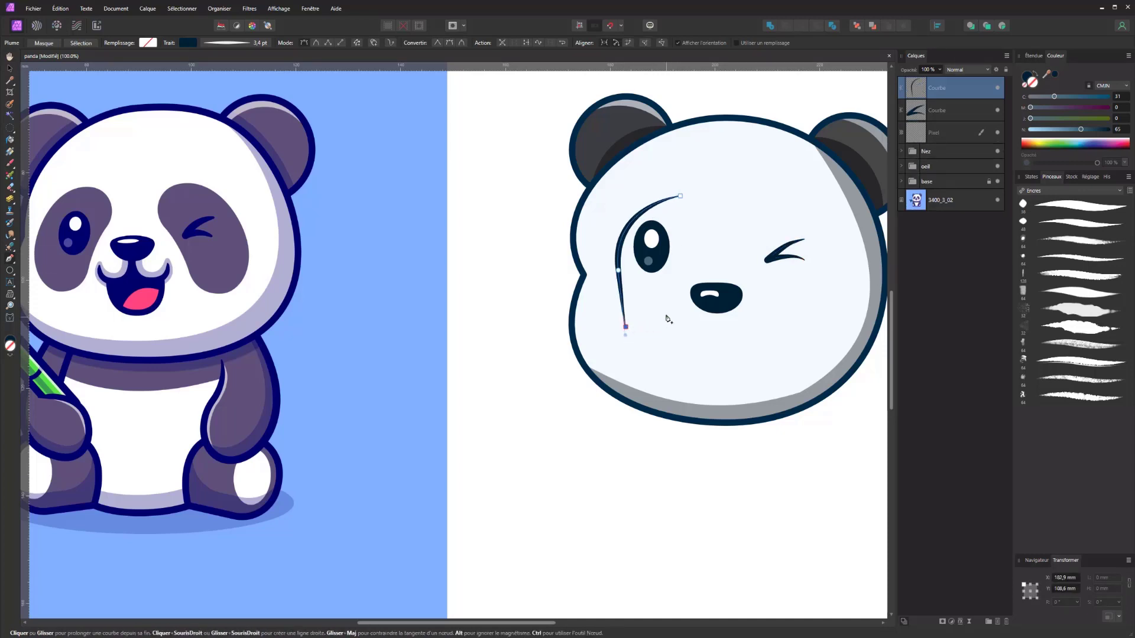
{"action": "left_click_drag", "start_coordinate": [666, 315], "coordinate": [665, 283]}
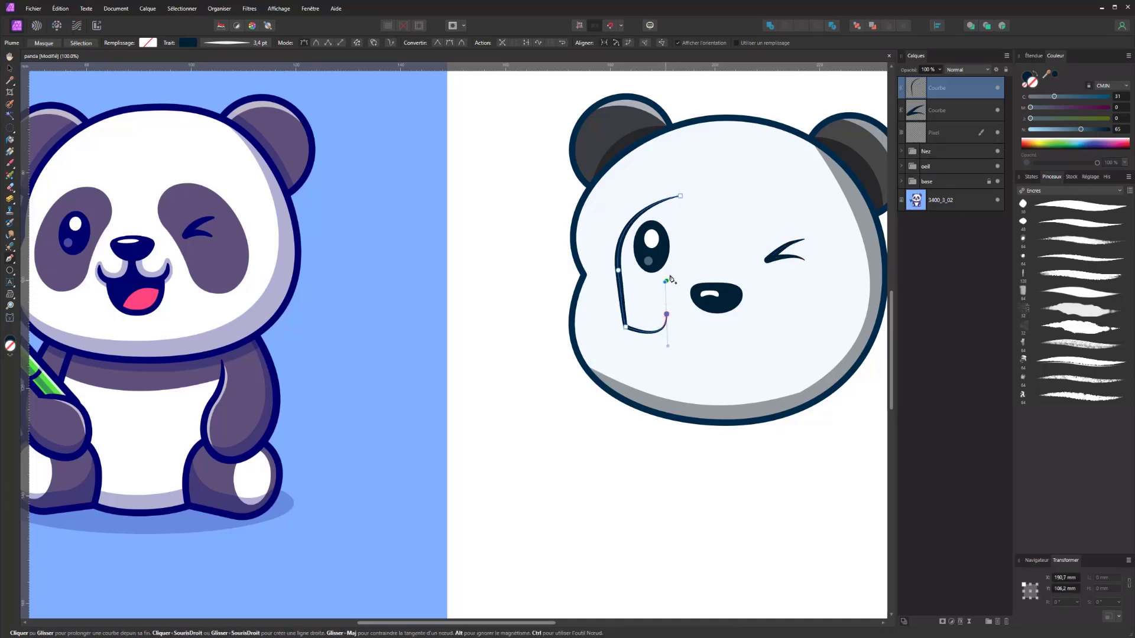
{"action": "left_click", "coordinate": [703, 253]}
{"action": "left_click_drag", "start_coordinate": [680, 196], "coordinate": [627, 185]}
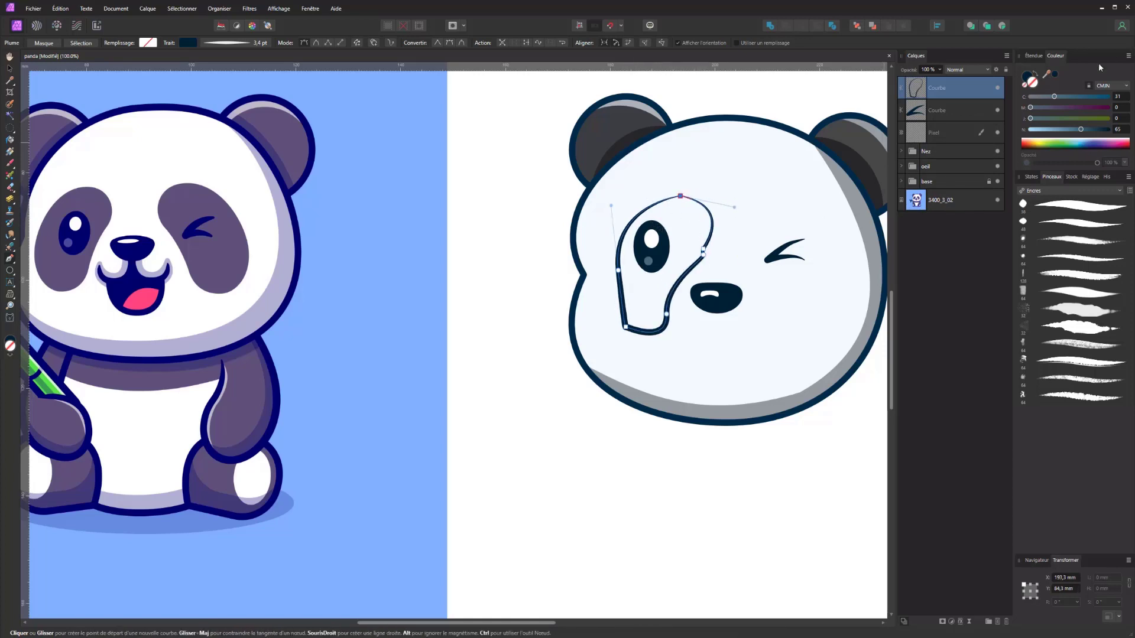
Step: Fill the eye patch with dark grey without an outline and place it in the layer order between the oeil and base groups
{"action": "left_click", "coordinate": [1037, 75]}
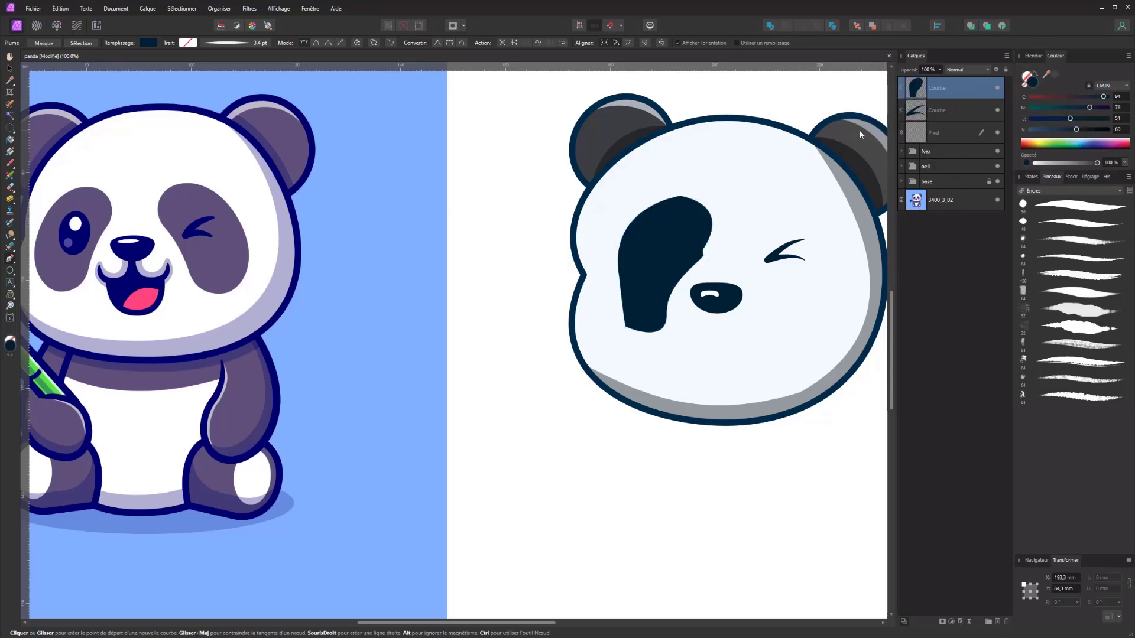
{"action": "left_click", "coordinate": [1054, 76]}
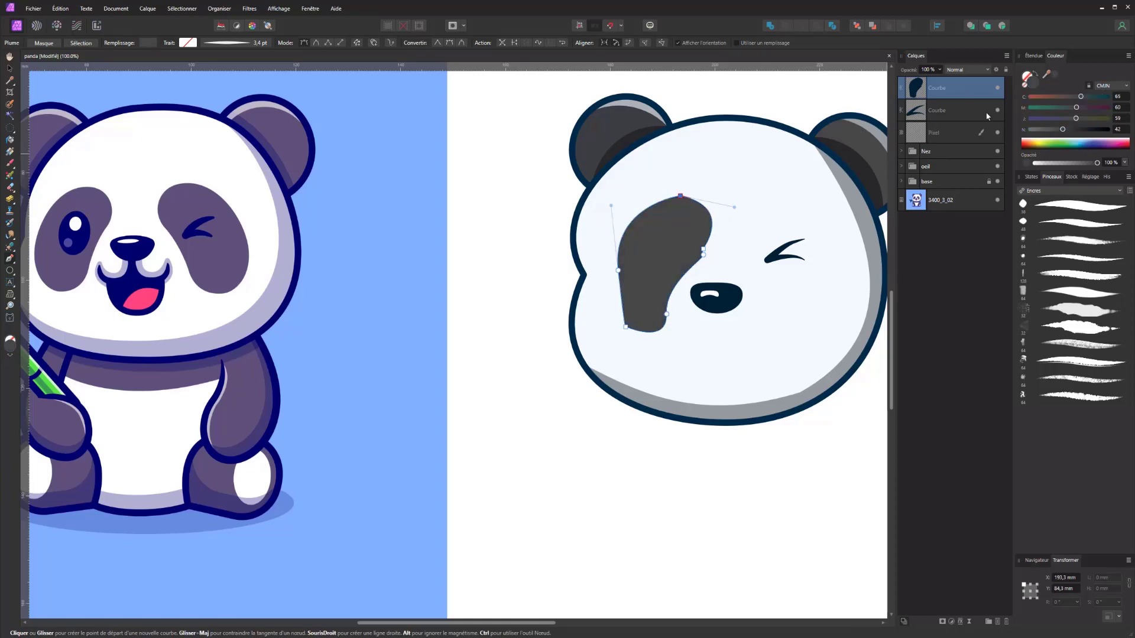
{"action": "left_click_drag", "start_coordinate": [935, 89], "coordinate": [931, 169]}
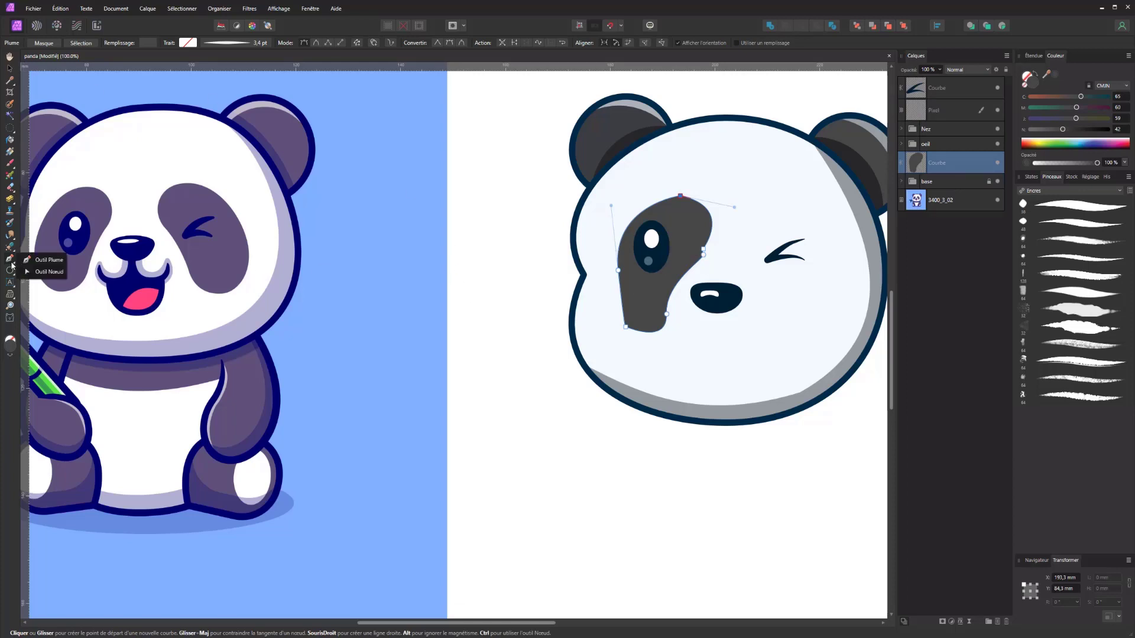
{"action": "key", "text": "a"}
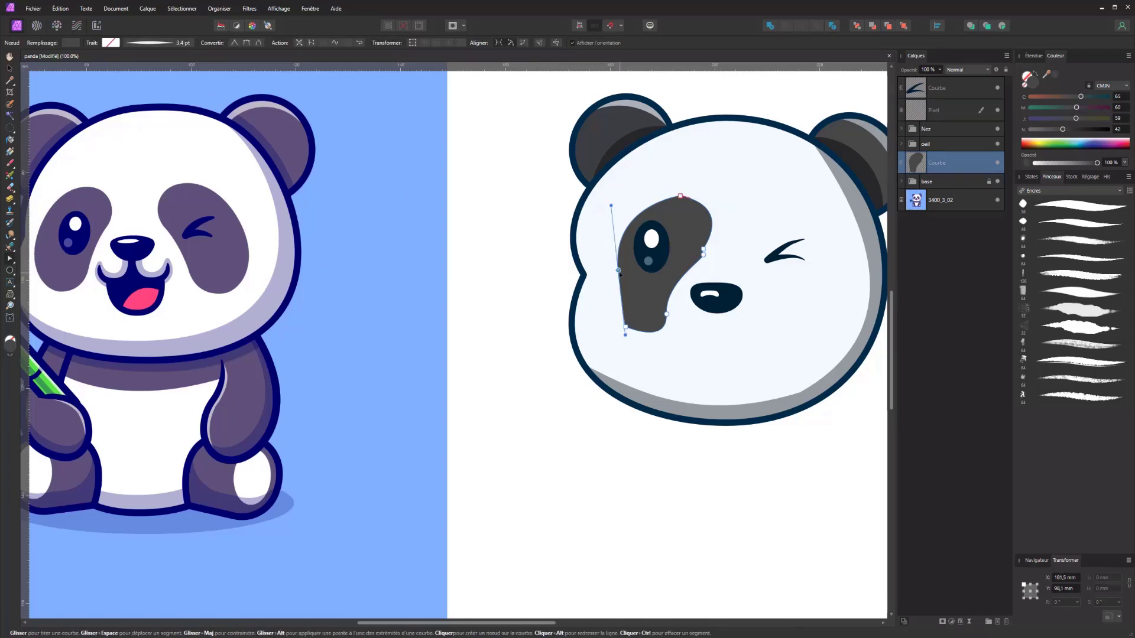
Step: Refine the open eye's dark patch by pushing its outer edge outwards, deleting the duplicate inner node and pulling the inner edge closer to the eye
{"action": "left_click", "coordinate": [618, 271]}
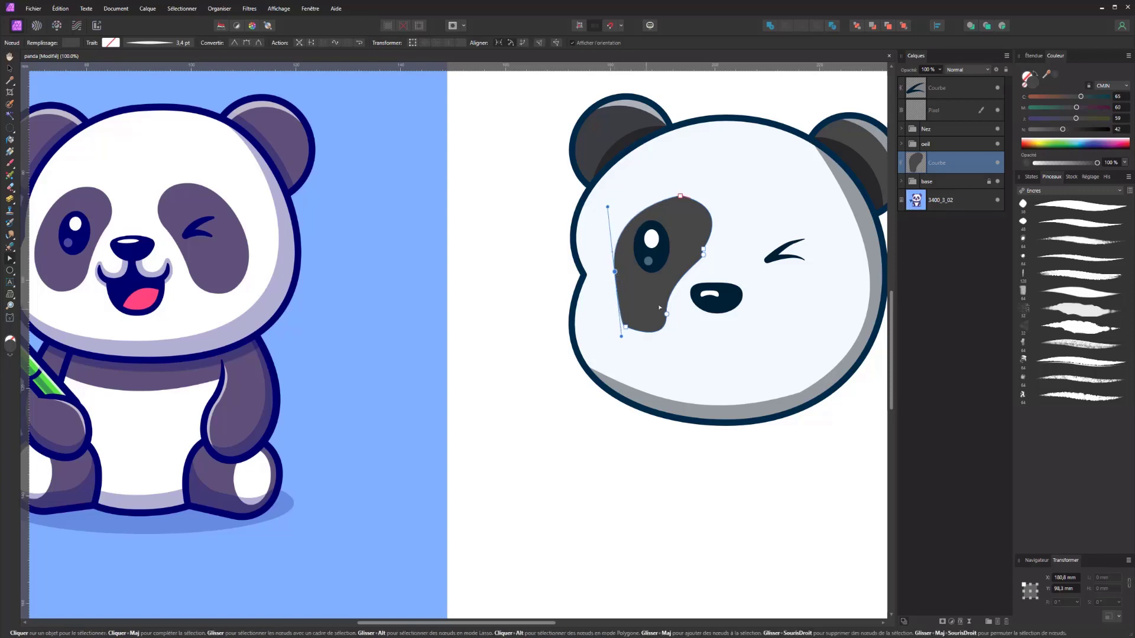
{"action": "left_click", "coordinate": [703, 250]}
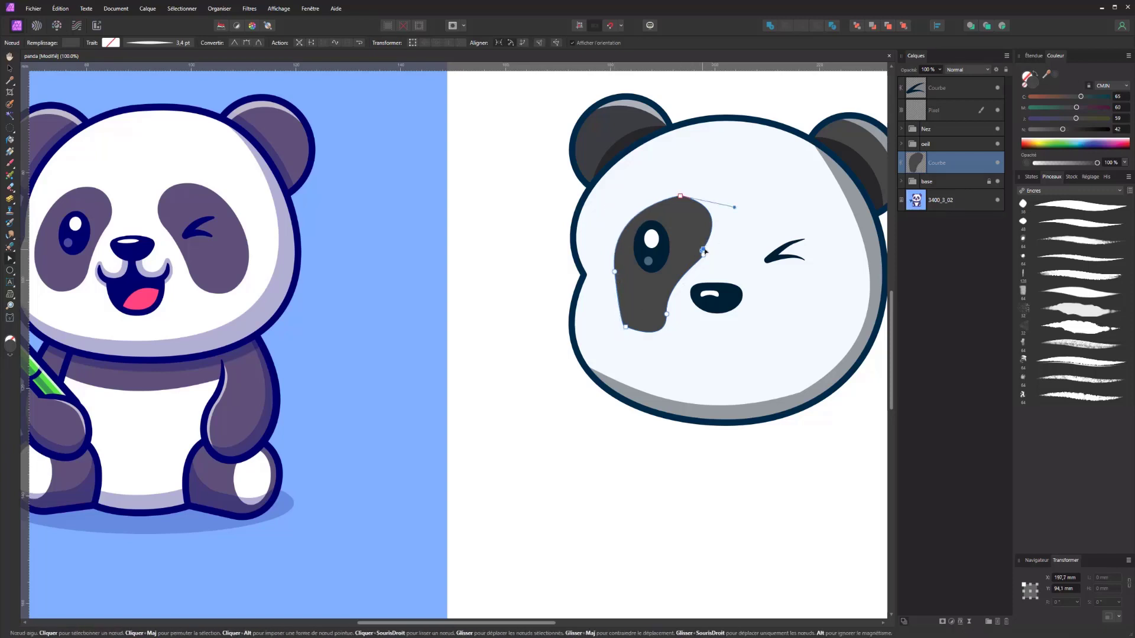
{"action": "left_click_drag", "start_coordinate": [703, 251], "coordinate": [704, 254]}
{"action": "key", "text": "Delete"}
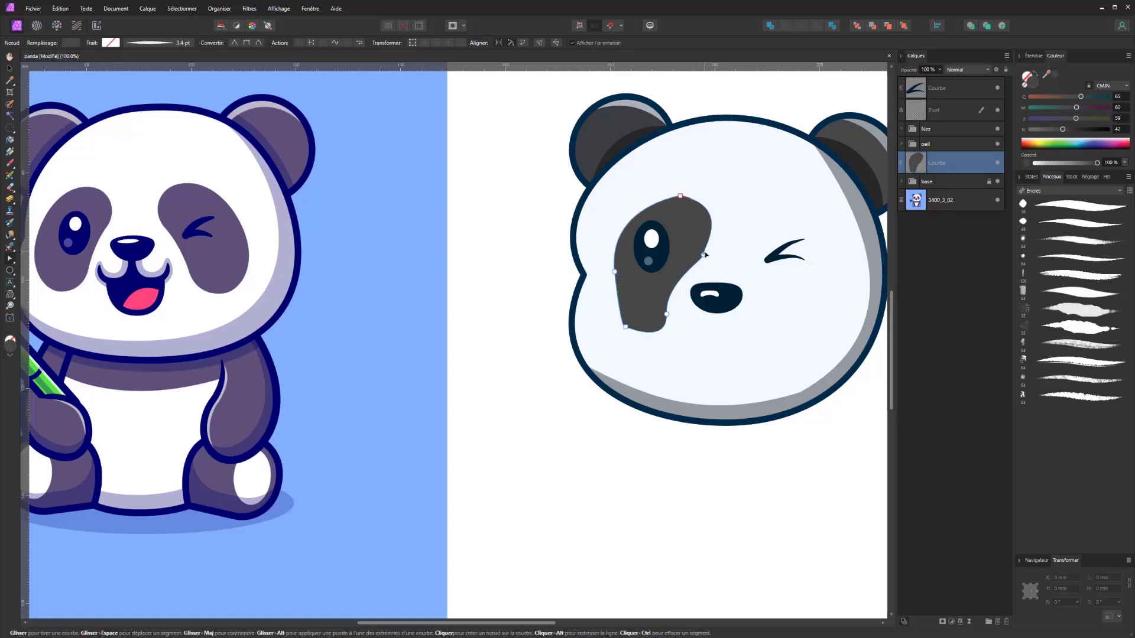
{"action": "left_click", "coordinate": [693, 261]}
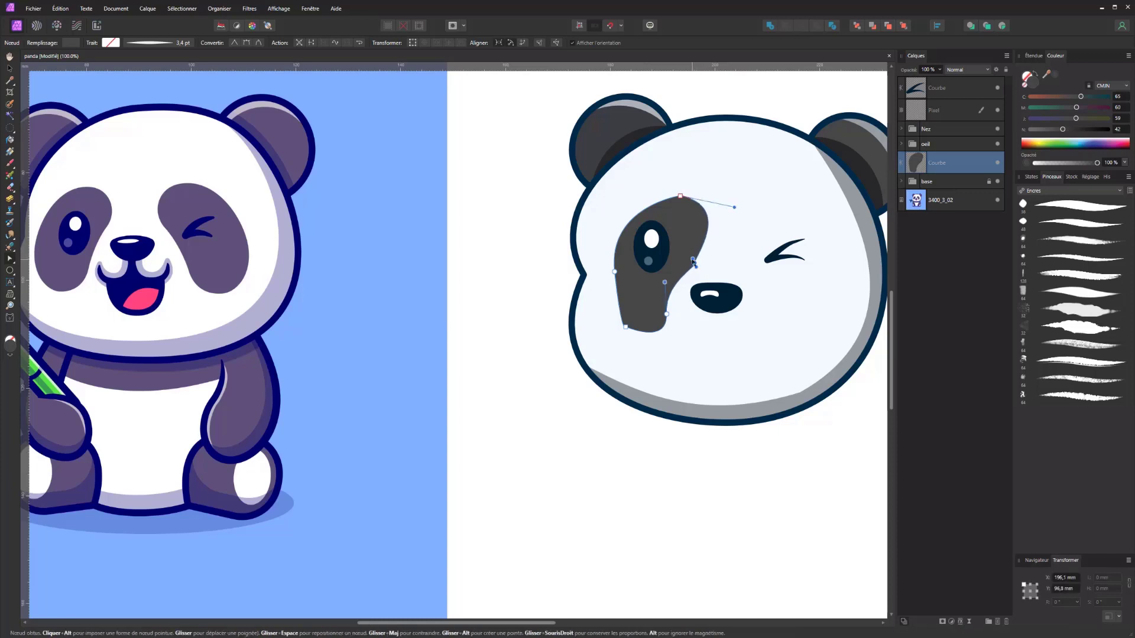
{"action": "left_click_drag", "start_coordinate": [694, 258], "coordinate": [689, 253]}
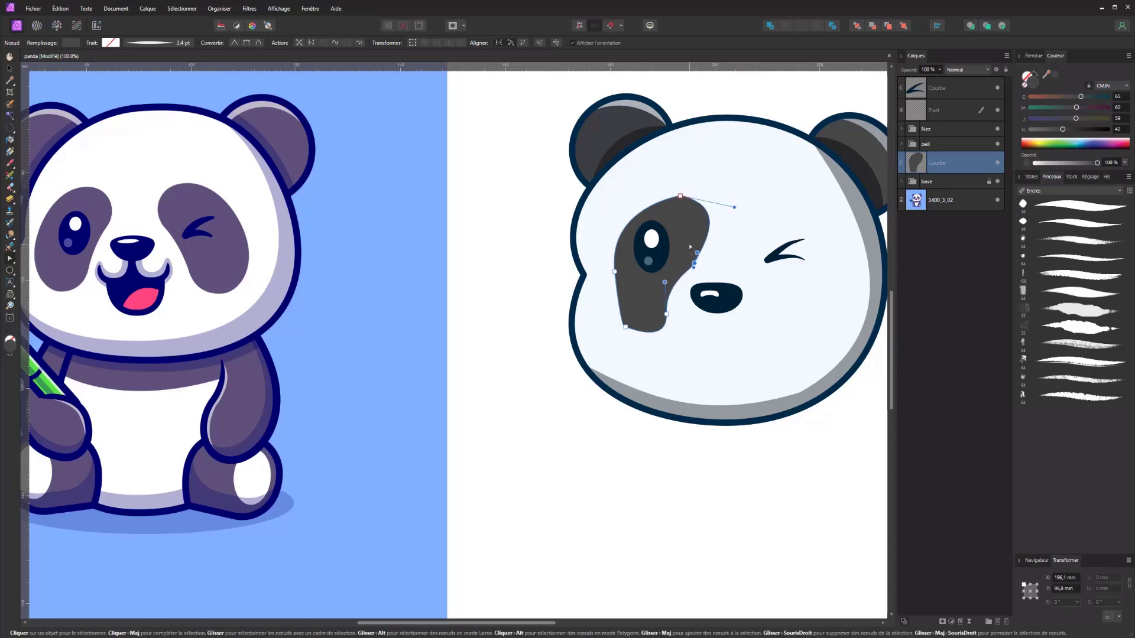
{"action": "left_click_drag", "start_coordinate": [671, 251], "coordinate": [681, 274]}
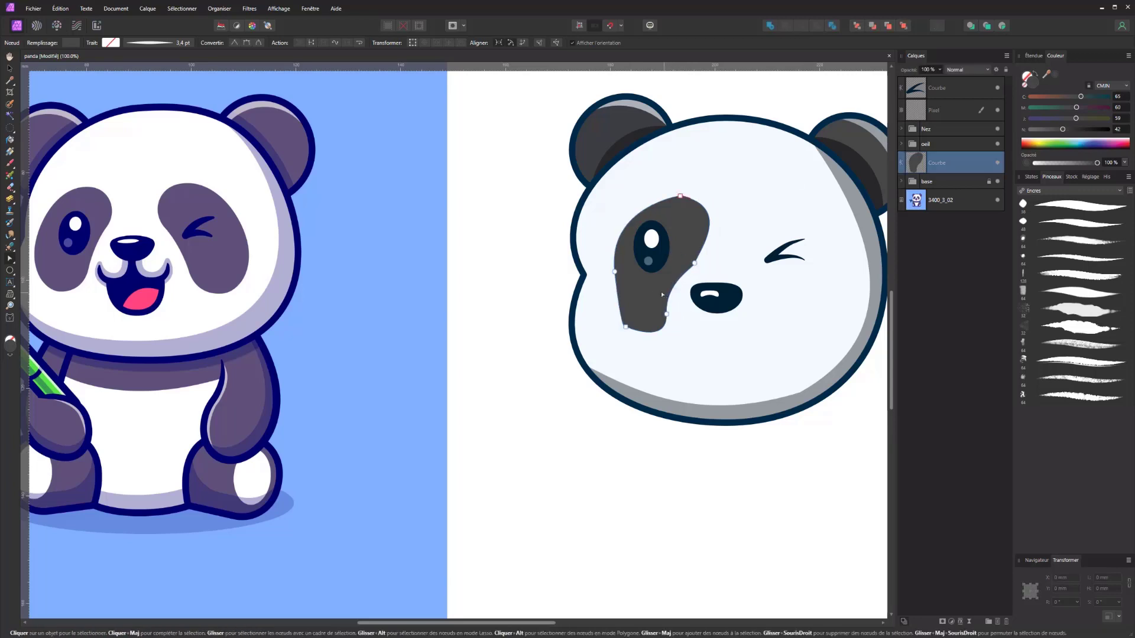
Step: Duplicate the eye patch, flip the copy horizontally and position it around the winking eye, level with the original patch
{"action": "left_click", "coordinate": [10, 69]}
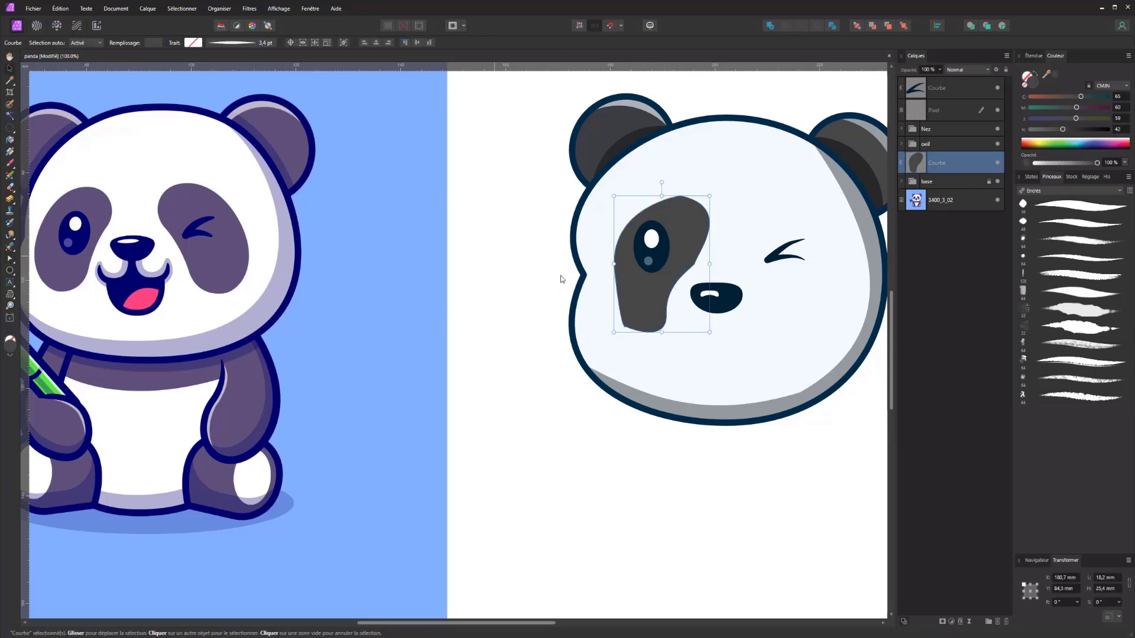
{"action": "left_click_drag", "start_coordinate": [627, 290], "coordinate": [747, 304]}
{"action": "right_click", "coordinate": [765, 295]}
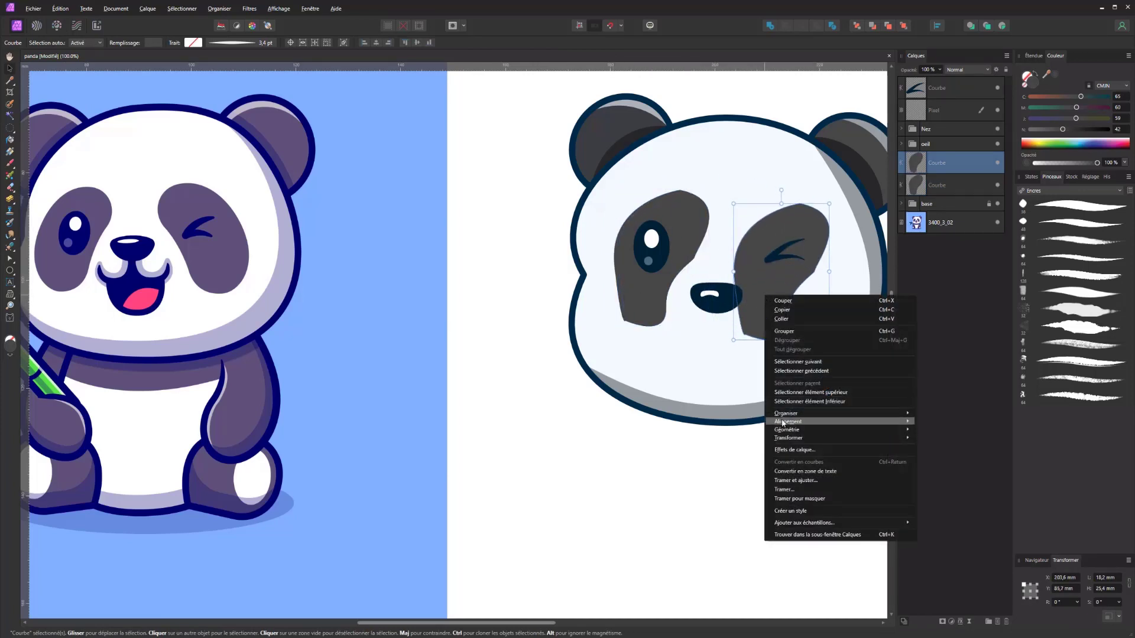
{"action": "mouse_move", "coordinate": [789, 437]}
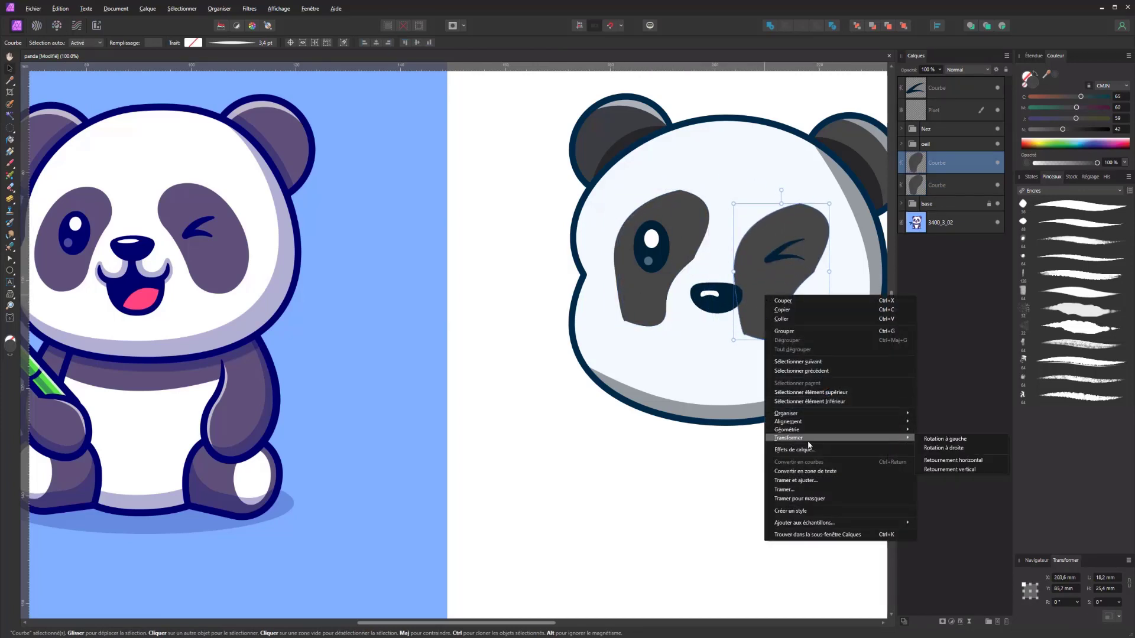
{"action": "left_click", "coordinate": [946, 465]}
{"action": "left_click_drag", "start_coordinate": [796, 308], "coordinate": [799, 298]}
{"action": "left_click", "coordinate": [662, 312]}
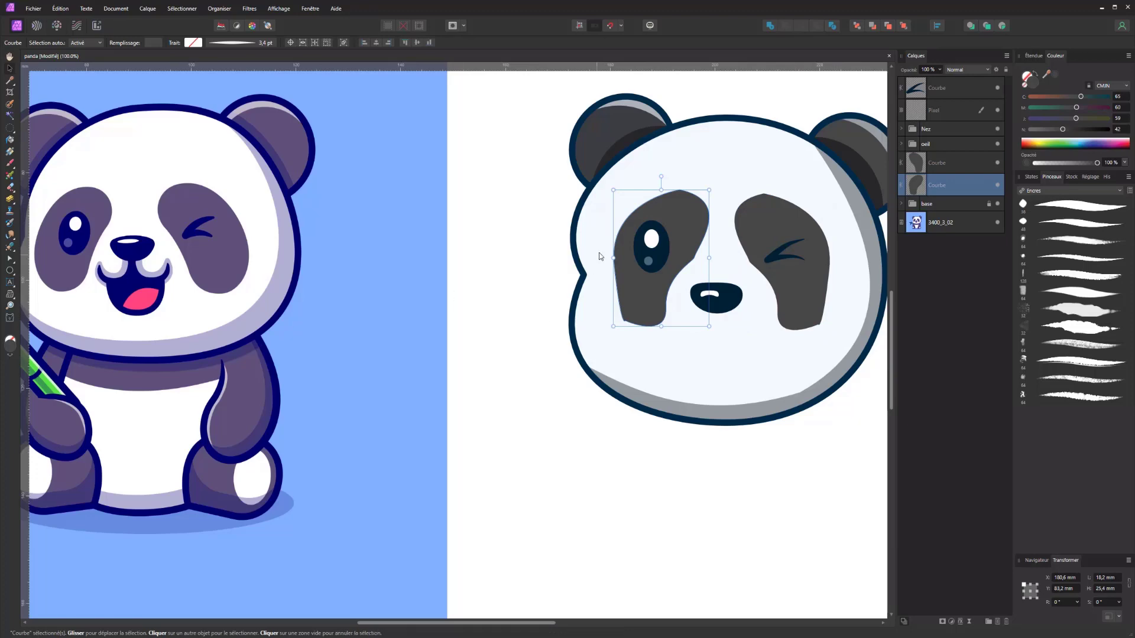
{"action": "scroll", "coordinate": [633, 249], "scroll_direction": "down", "scroll_amount": 4}
{"action": "scroll", "coordinate": [622, 325], "scroll_direction": "up", "scroll_amount": 3}
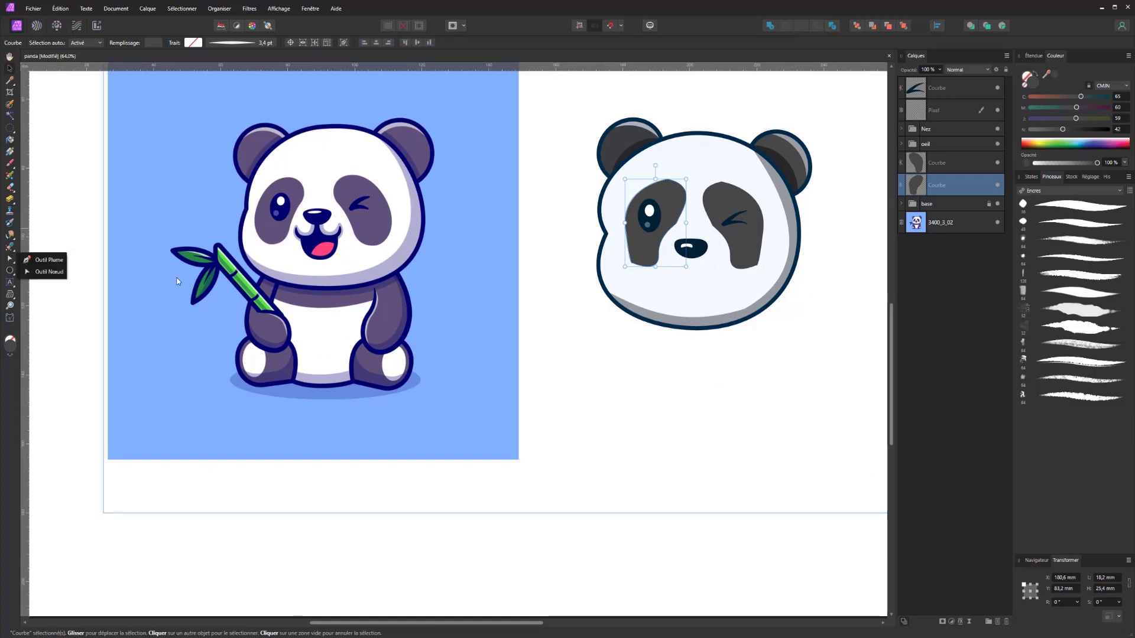
Step: Move the wink curve and the Pixel layer below the oeil group, directly above the two eye patches in the layer order
{"action": "left_click", "coordinate": [9, 260]}
{"action": "left_click", "coordinate": [902, 144]}
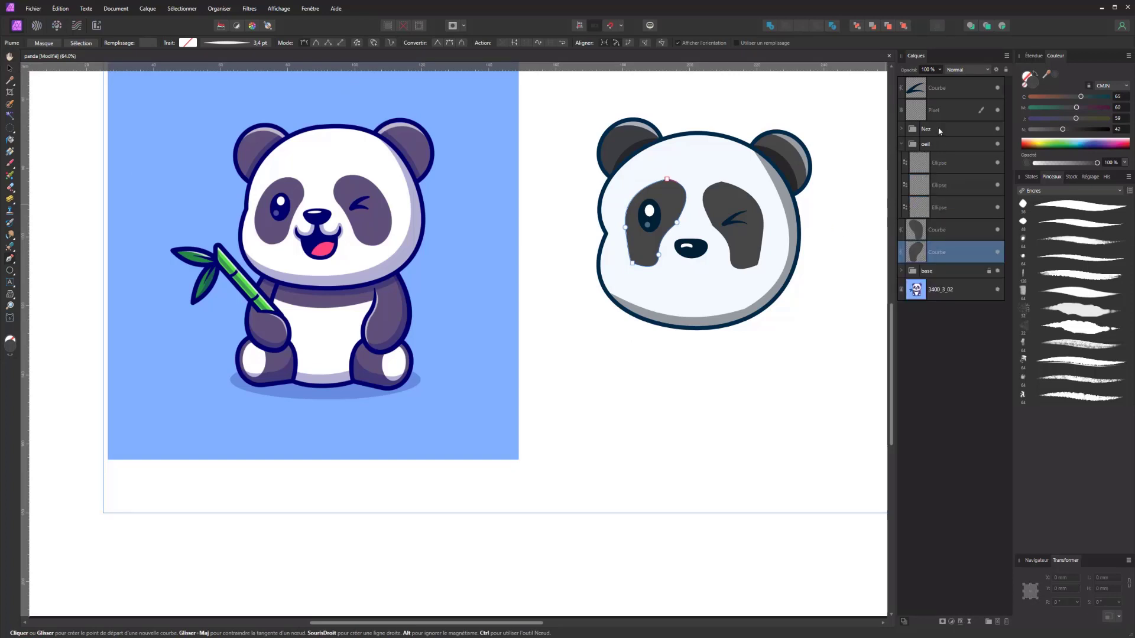
{"action": "left_click", "coordinate": [901, 144]}
{"action": "left_click", "coordinate": [933, 109]}
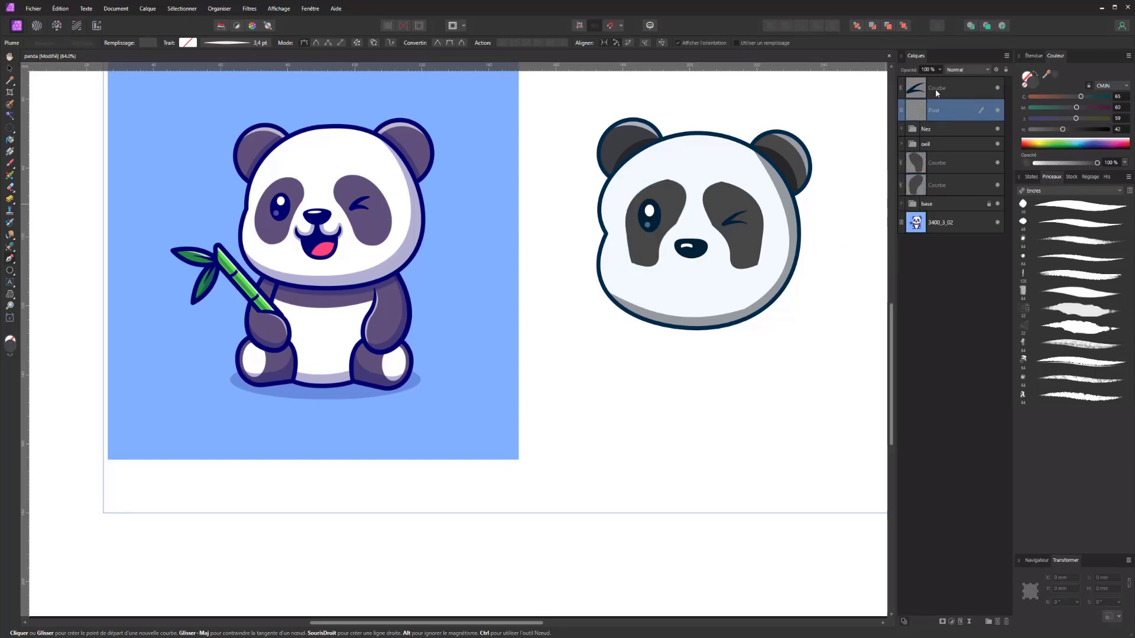
{"action": "left_click", "coordinate": [935, 88], "text": "shift"}
{"action": "left_click_drag", "start_coordinate": [935, 89], "coordinate": [931, 156]}
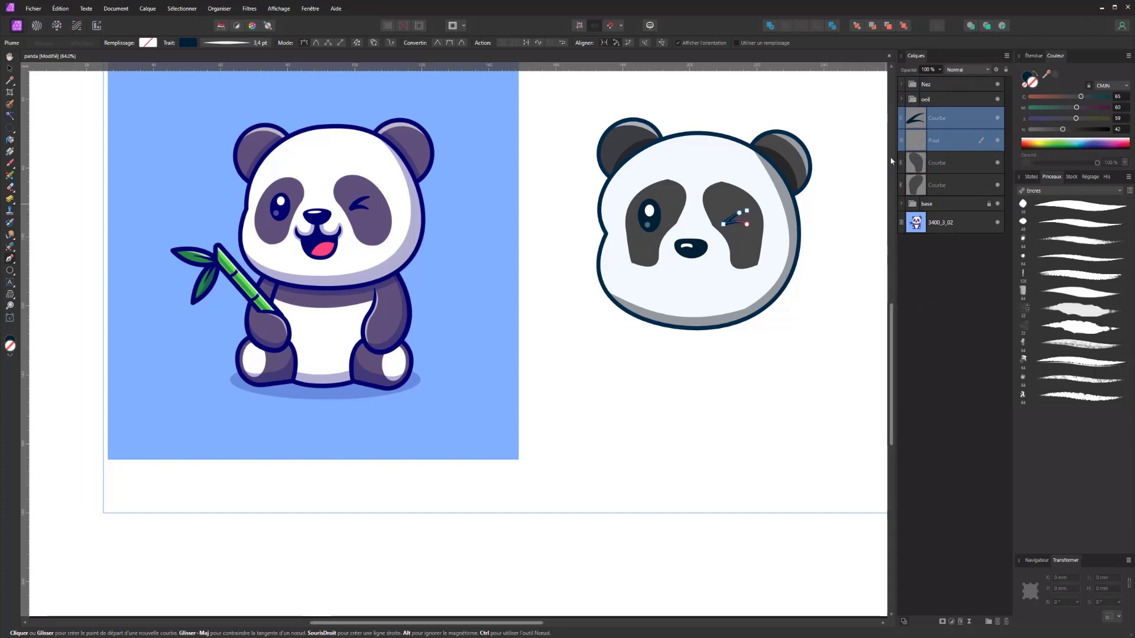
Step: Group the oeil group, the wink curve, the Pixel layer and both eye patches, and name the group yeux
{"action": "left_click", "coordinate": [915, 100]}
{"action": "left_click", "coordinate": [901, 99]}
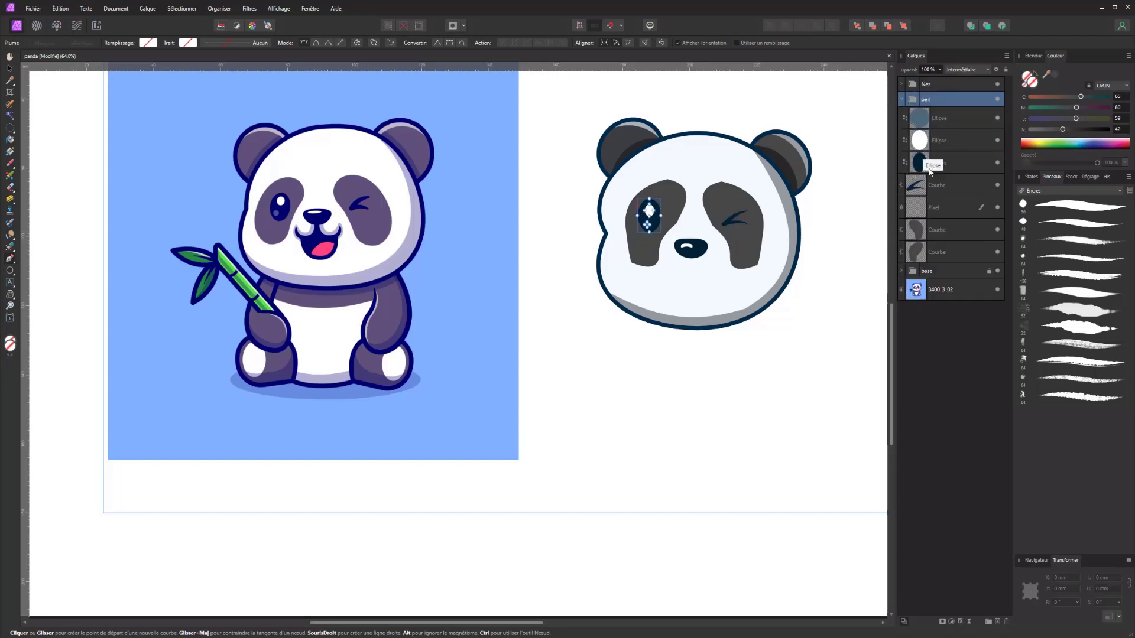
{"action": "left_click", "coordinate": [902, 100]}
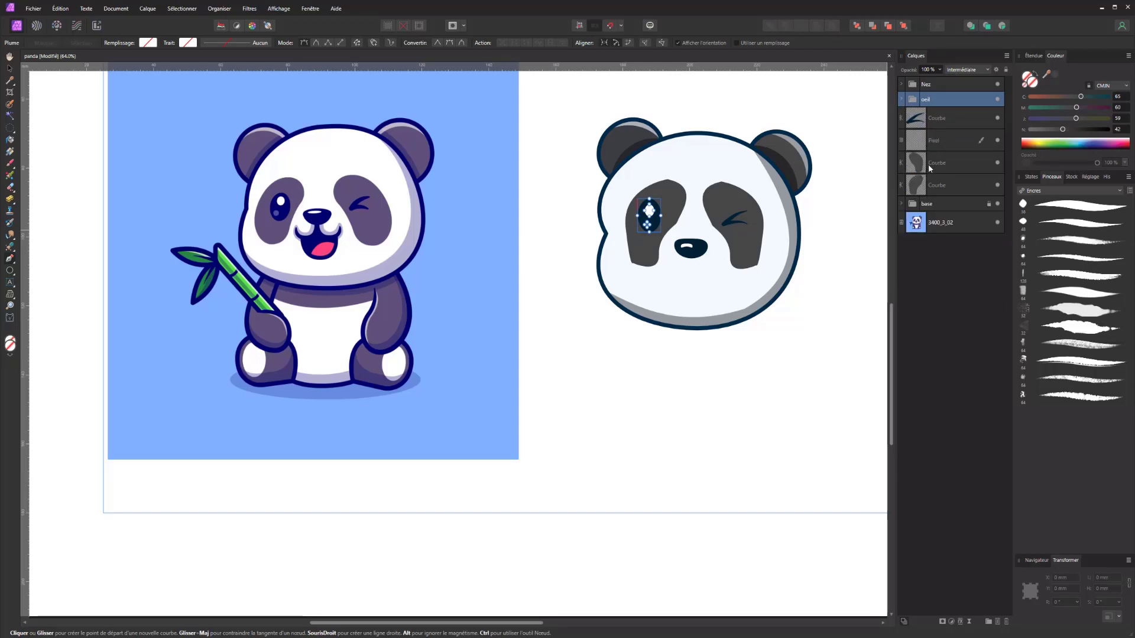
{"action": "left_click", "coordinate": [929, 180], "text": "shift"}
{"action": "key", "text": "ctrl+g"}
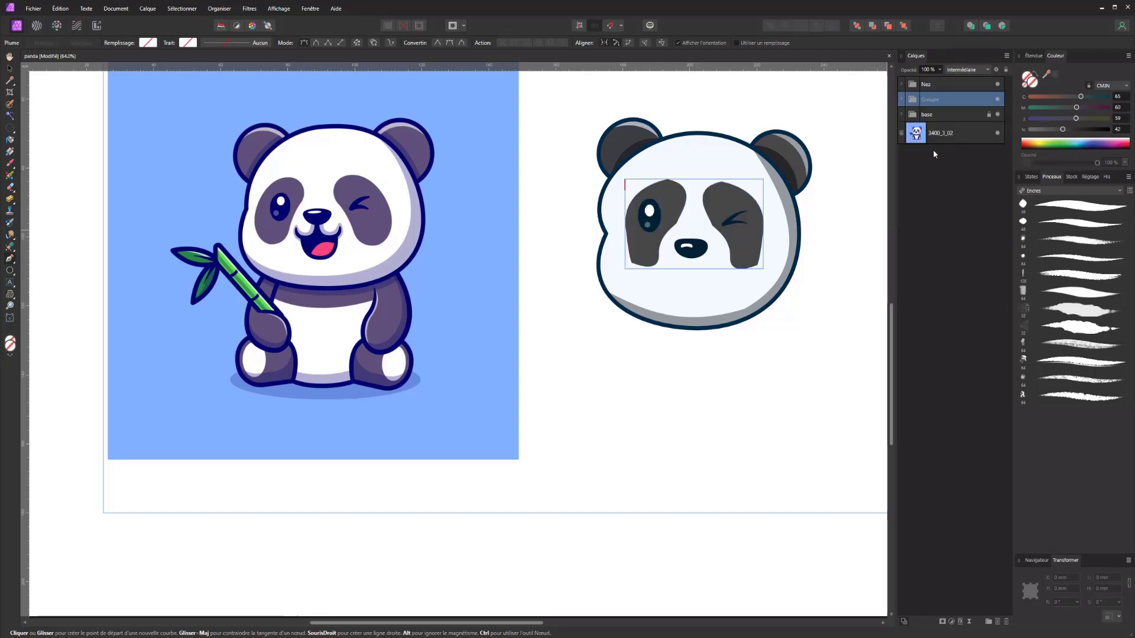
{"action": "double_click", "coordinate": [936, 105]}
{"action": "type", "text": "yeux"}
{"action": "key", "text": "Return"}
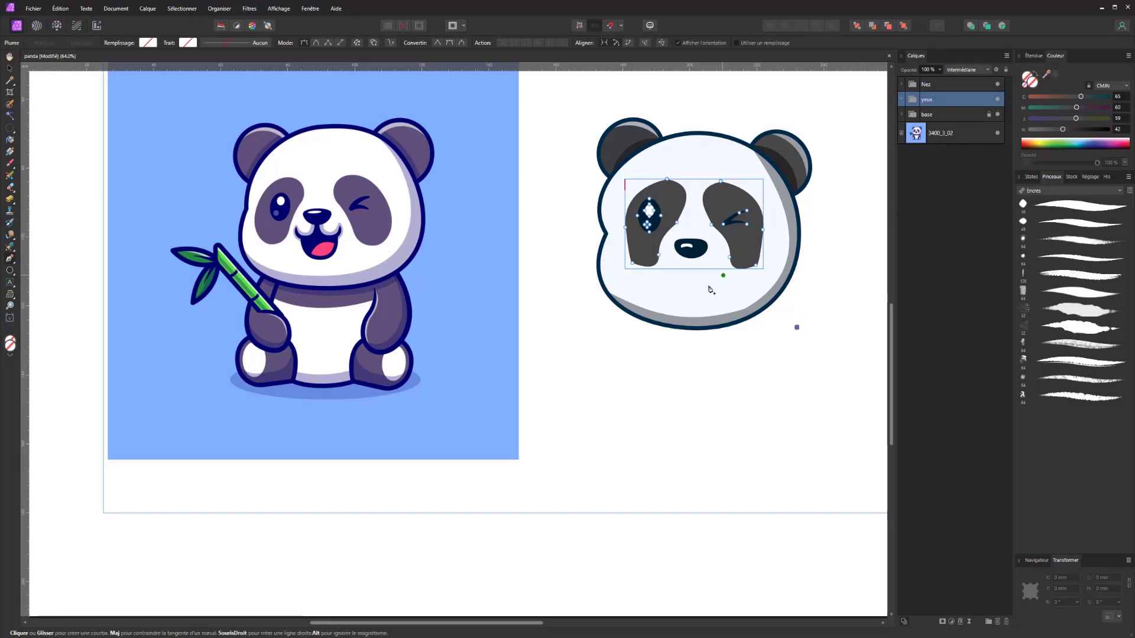
{"action": "left_click", "coordinate": [951, 89]}
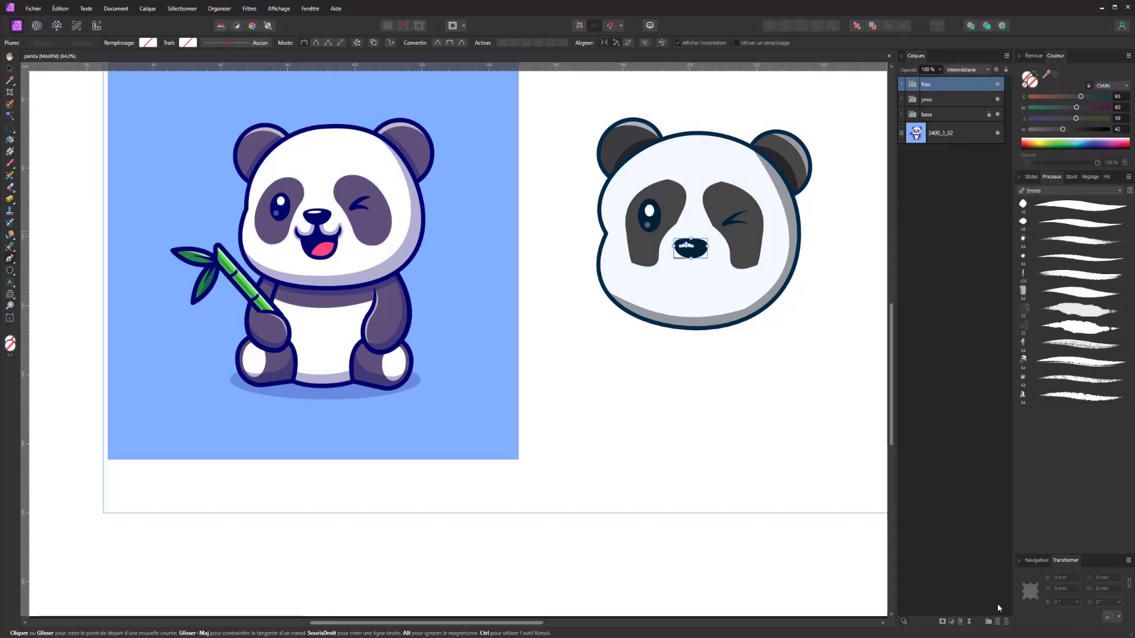
{"action": "left_click", "coordinate": [669, 372]}
{"action": "left_click_drag", "start_coordinate": [656, 421], "coordinate": [680, 432]}
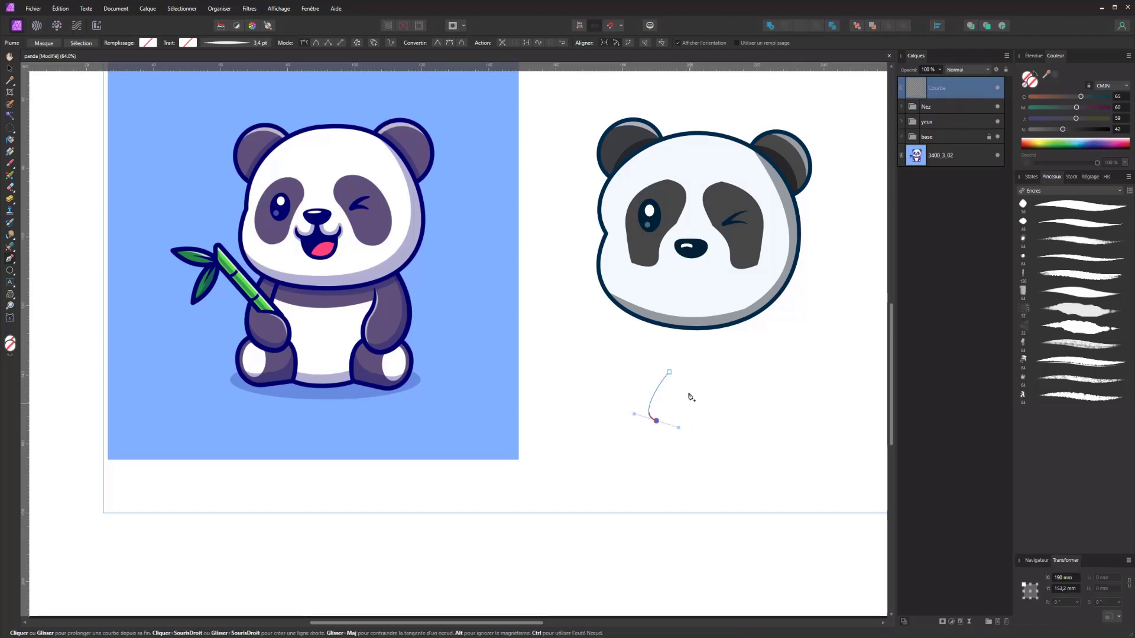
{"action": "key", "text": "ctrl+z"}
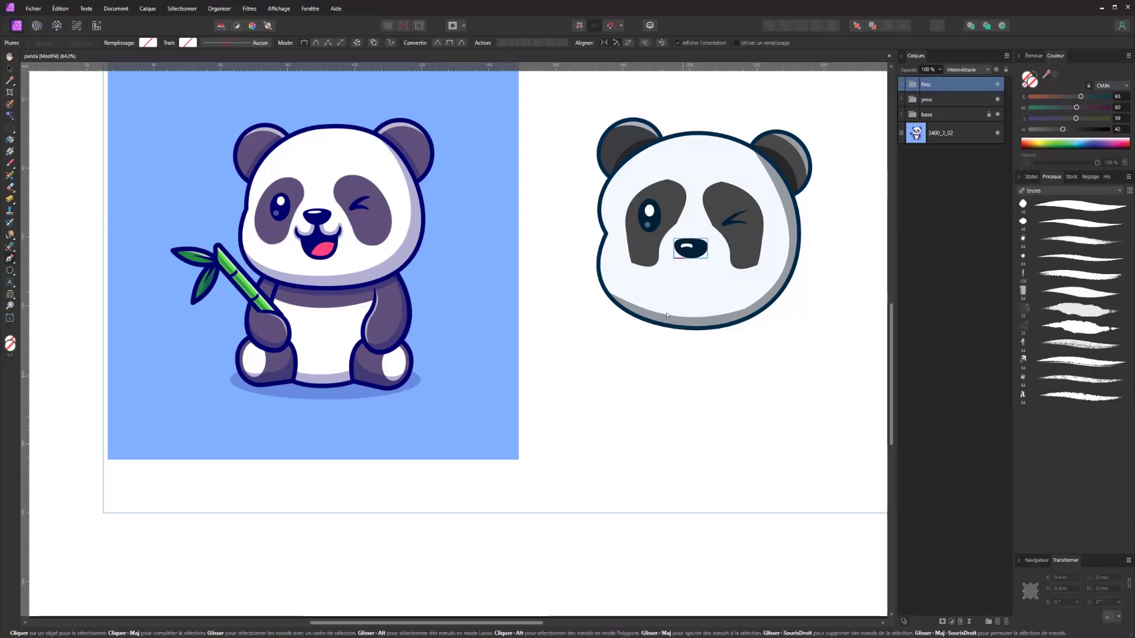
Step: Draw a closed half-round mouth about 11 mm wide beneath the nose with the Pen tool and fill it with the nose's dark navy
{"action": "left_click", "coordinate": [692, 267]}
{"action": "left_click", "coordinate": [674, 266]}
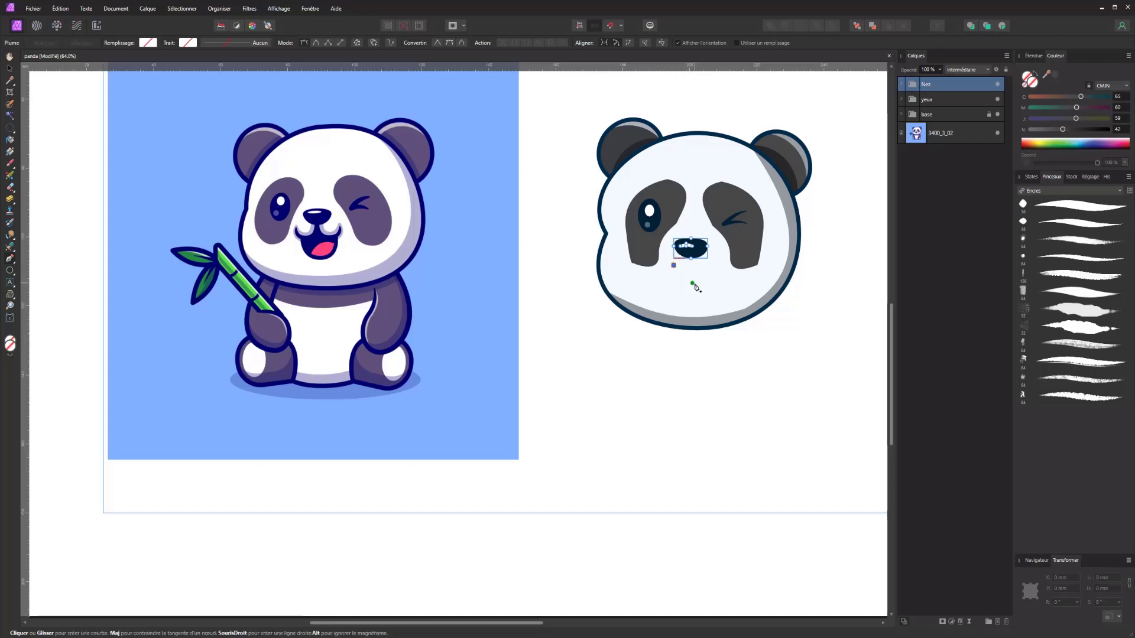
{"action": "left_click_drag", "start_coordinate": [699, 285], "coordinate": [706, 280]}
{"action": "left_click", "coordinate": [710, 266]}
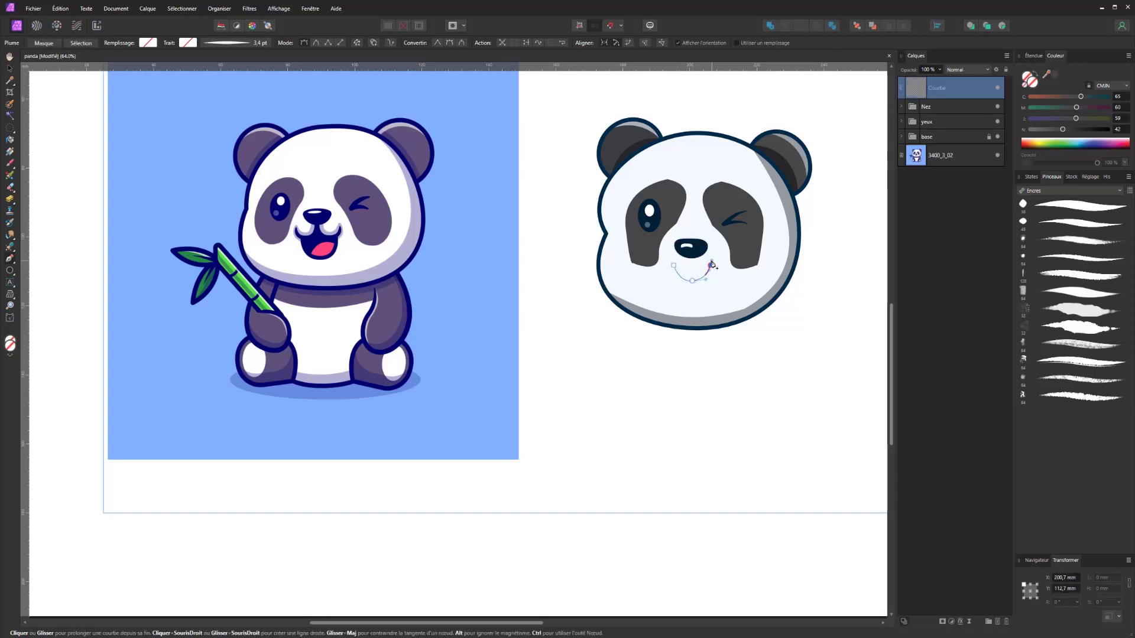
{"action": "scroll", "coordinate": [712, 267], "scroll_direction": "up", "scroll_amount": 2}
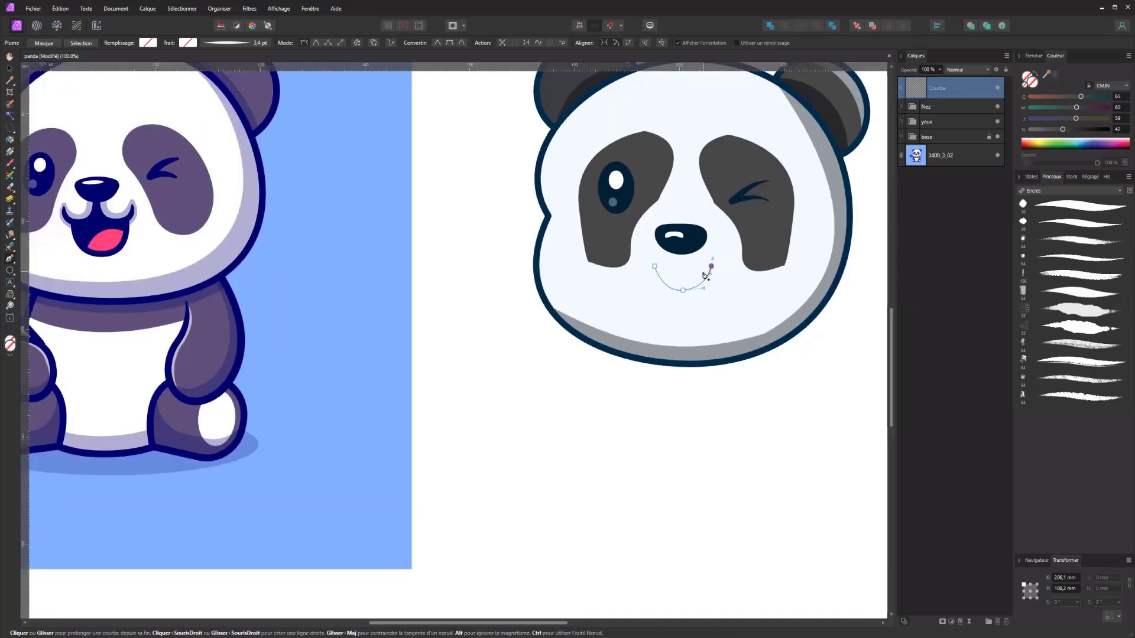
{"action": "left_click", "coordinate": [654, 267]}
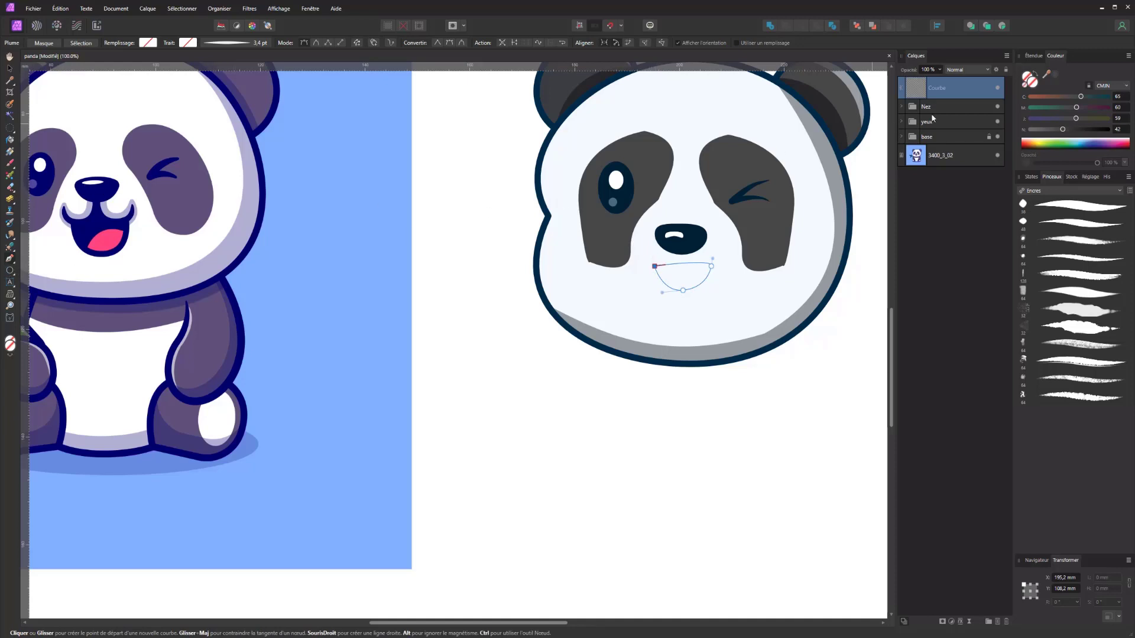
{"action": "left_click_drag", "start_coordinate": [1051, 75], "coordinate": [696, 236]}
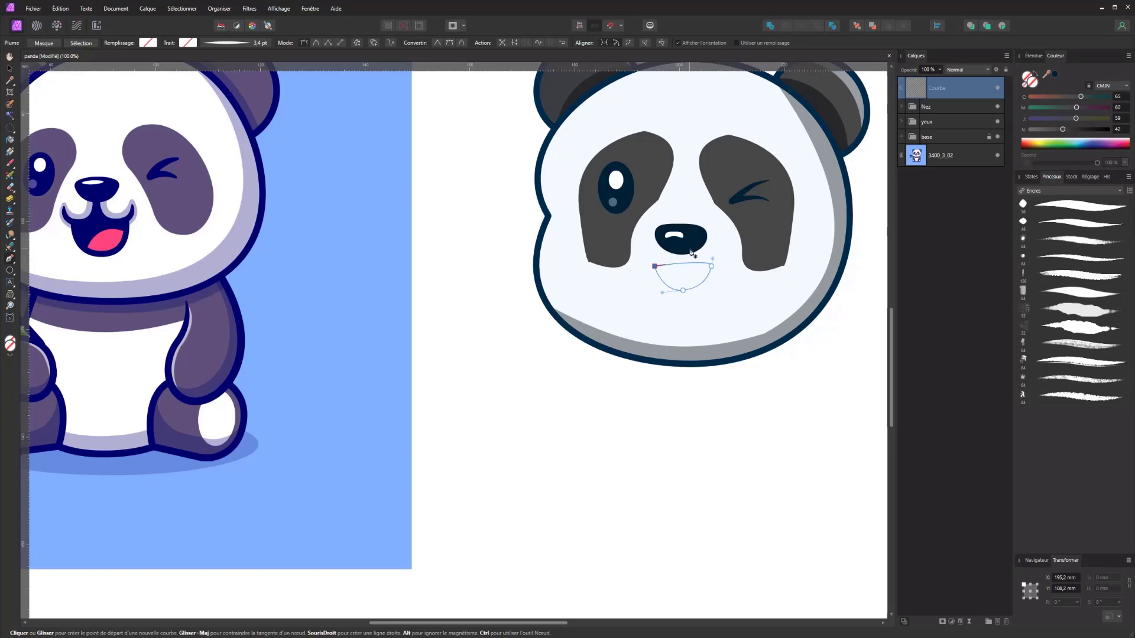
{"action": "left_click", "coordinate": [1056, 75]}
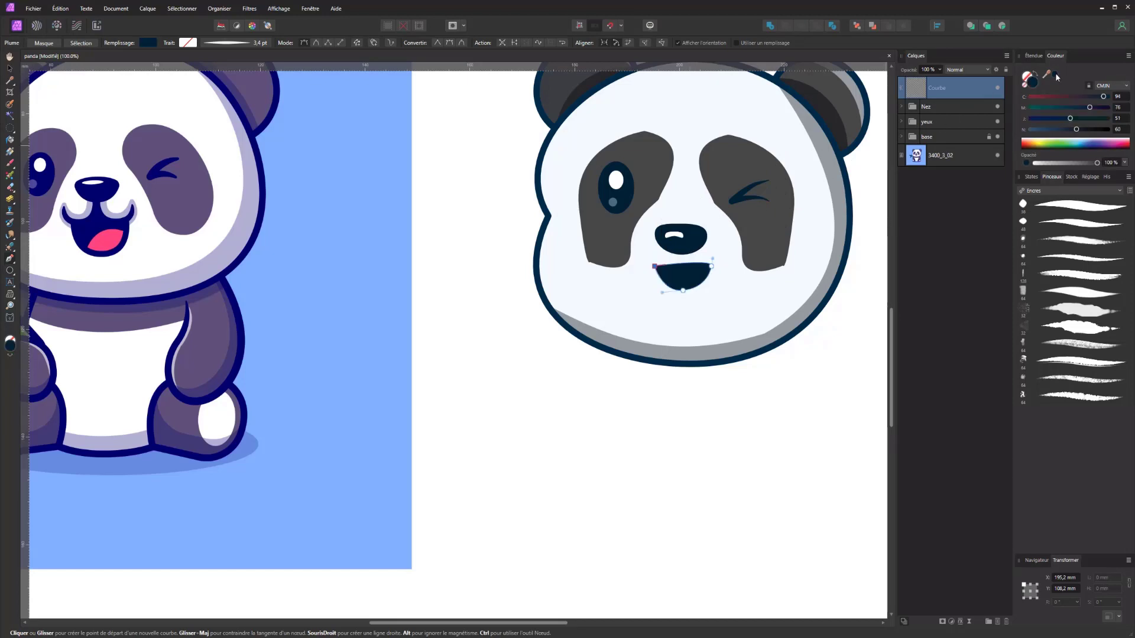
Step: Draw a closed muzzle outline between nose and mouth, with two drooping lobes that rise to pointed outer corners beyond the mouth
{"action": "left_click", "coordinate": [676, 252]}
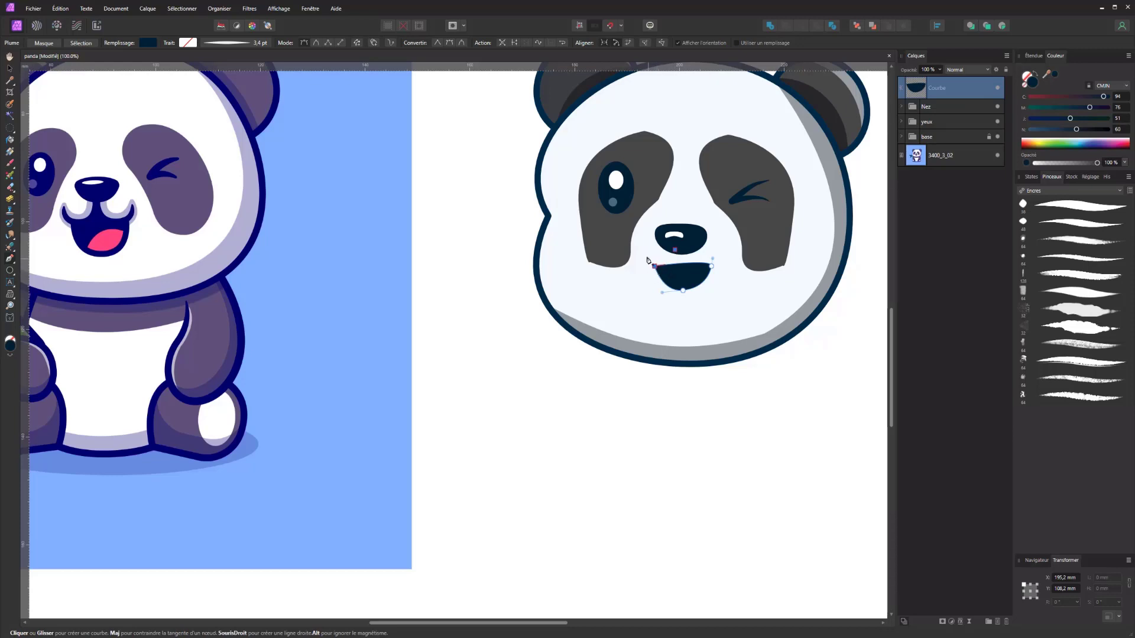
{"action": "left_click_drag", "start_coordinate": [644, 251], "coordinate": [633, 236]}
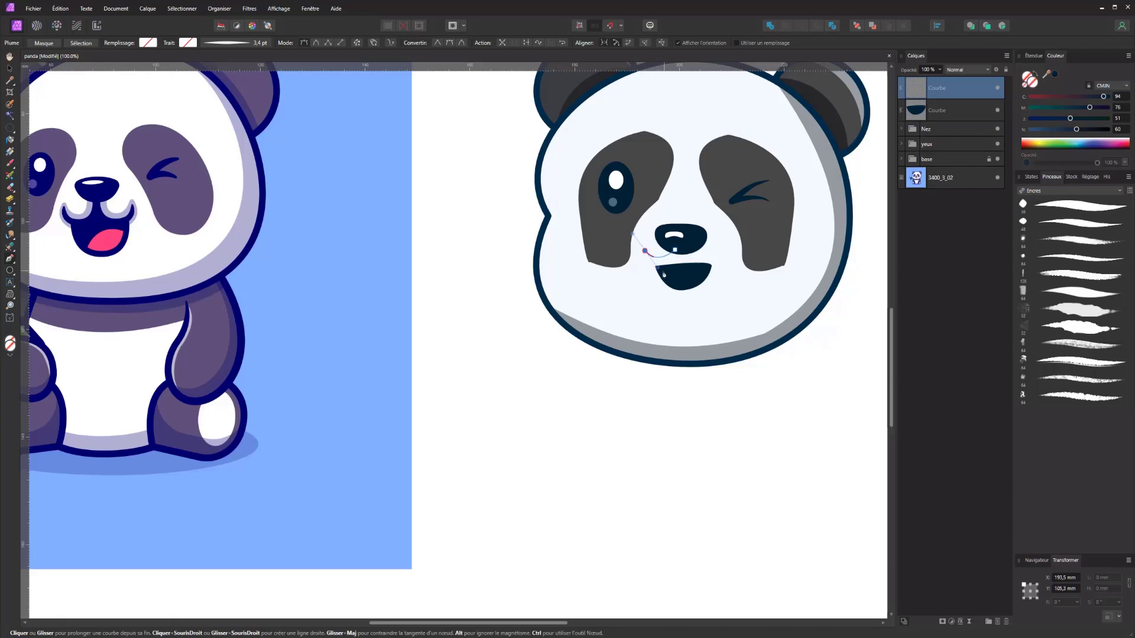
{"action": "left_click_drag", "start_coordinate": [662, 272], "coordinate": [663, 221]}
{"action": "left_click", "coordinate": [676, 252]}
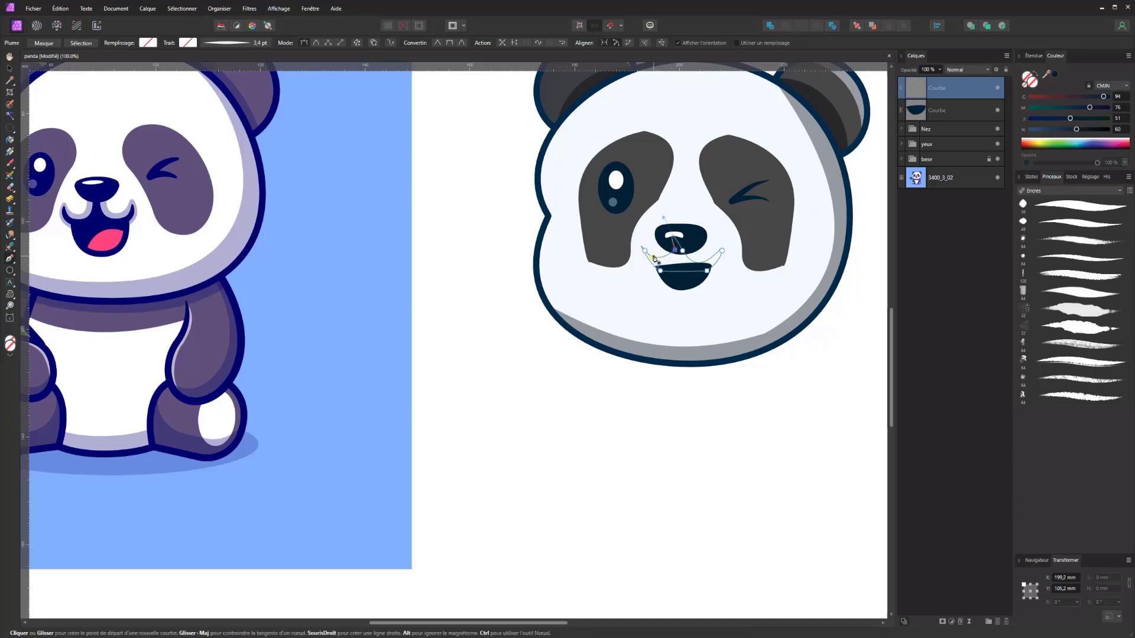
Step: Adjust the curve handles of the muzzle outline at its left outer corner and at the centre point beneath the nose
{"action": "key", "text": "alt"}
{"action": "key", "text": "ctrl+z"}
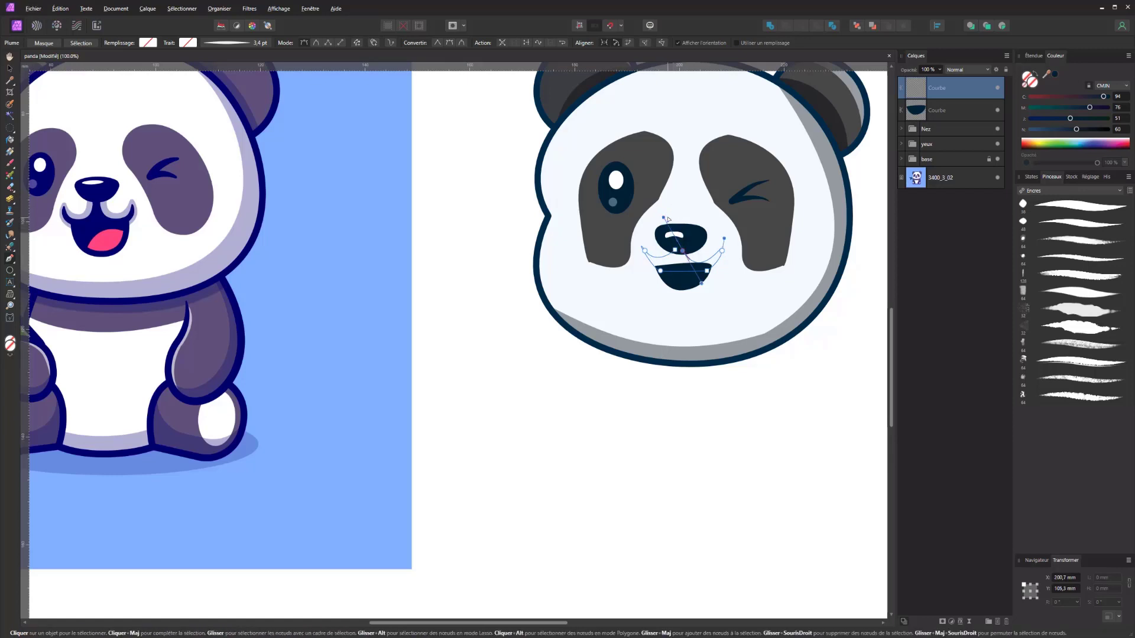
{"action": "left_click_drag", "start_coordinate": [664, 219], "coordinate": [676, 249]}
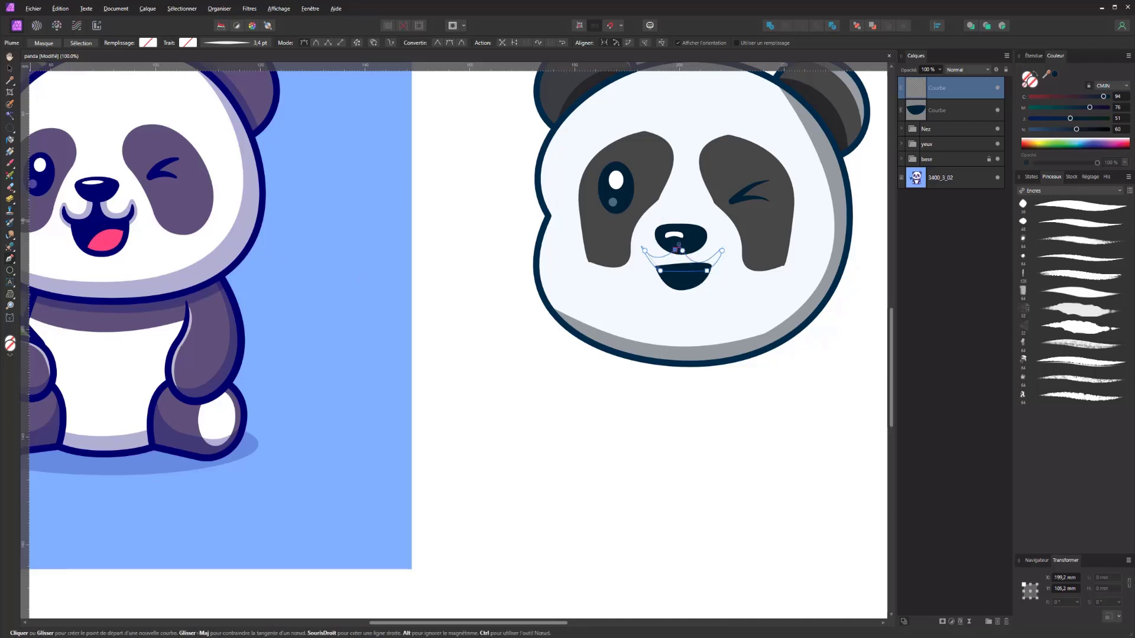
{"action": "left_click", "coordinate": [10, 259]}
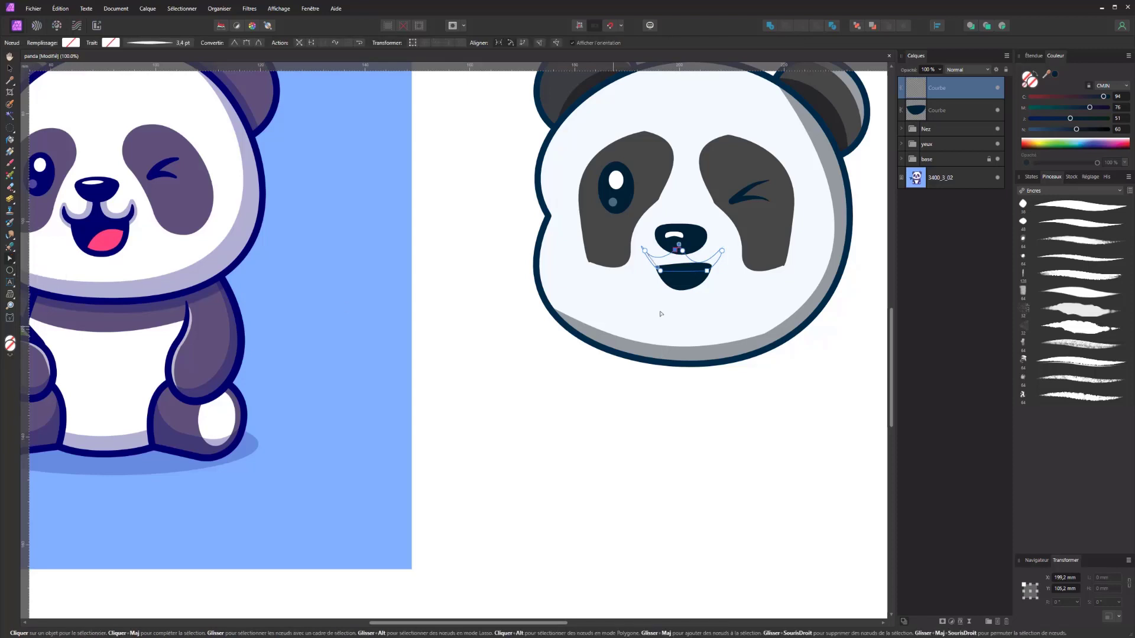
{"action": "left_click", "coordinate": [644, 249]}
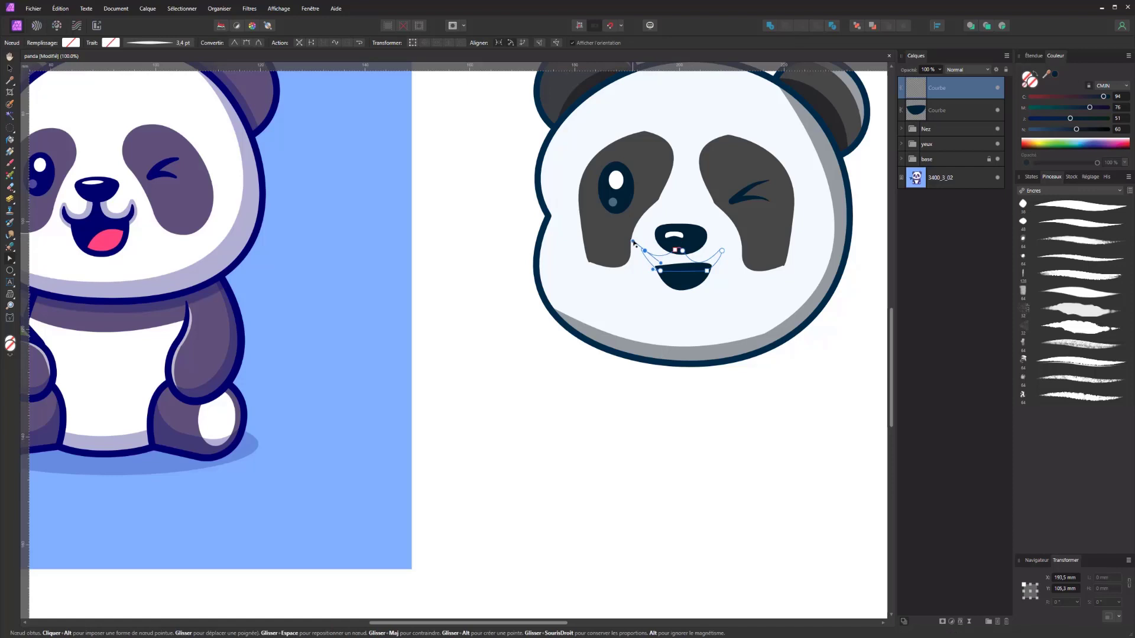
{"action": "left_click", "coordinate": [677, 253]}
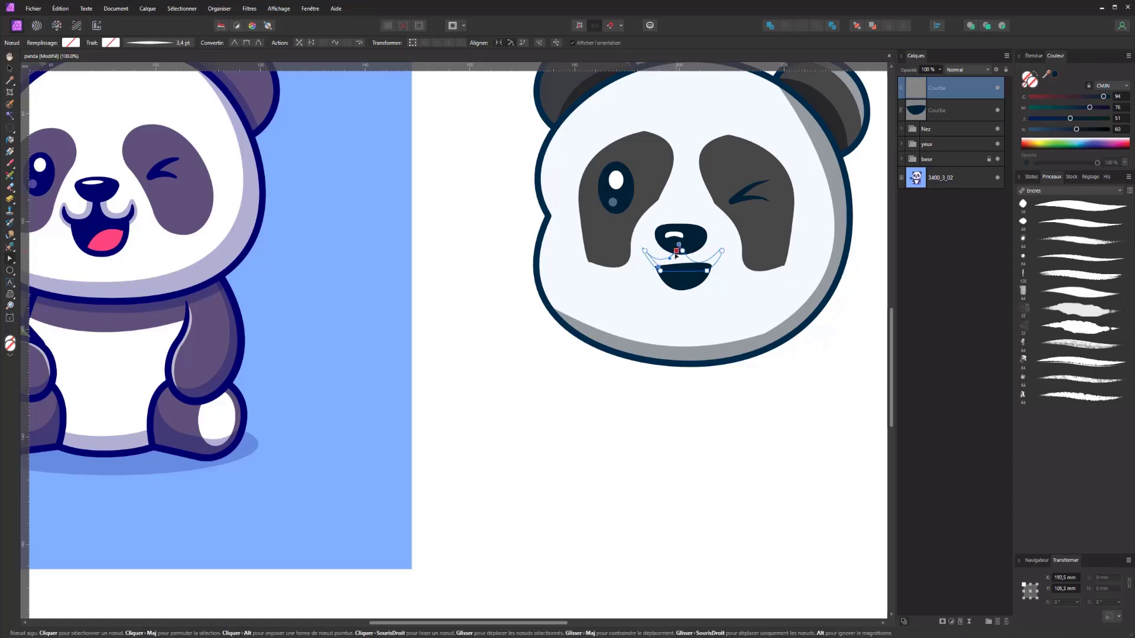
{"action": "left_click_drag", "start_coordinate": [674, 255], "coordinate": [675, 251]}
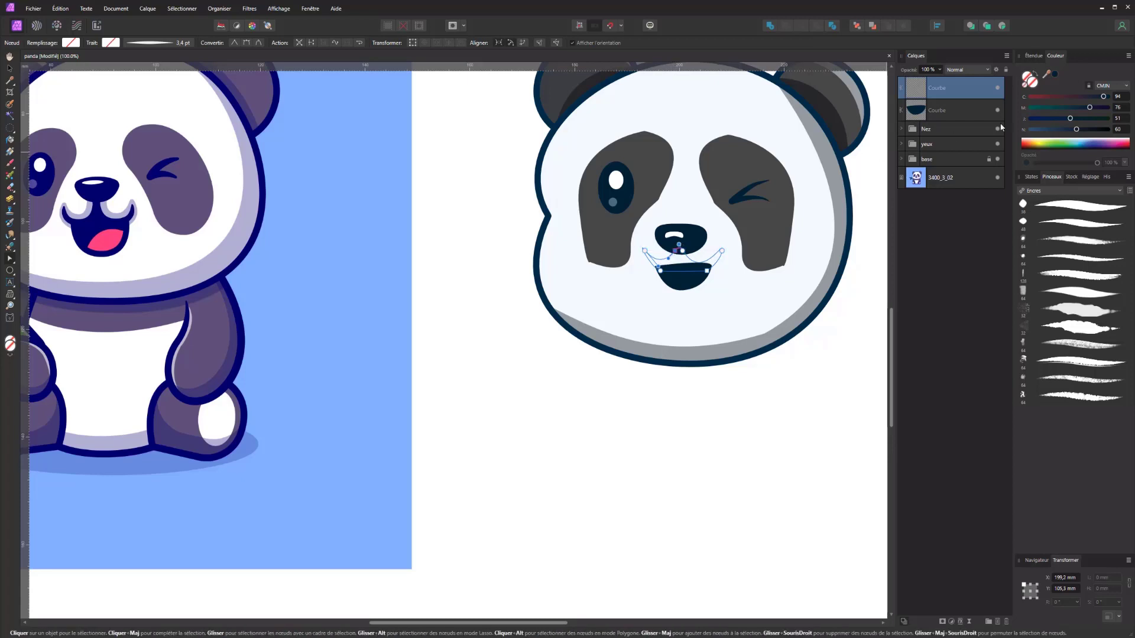
Step: Fill the muzzle shape with the nose's dark navy and deselect it
{"action": "left_click", "coordinate": [1047, 74]}
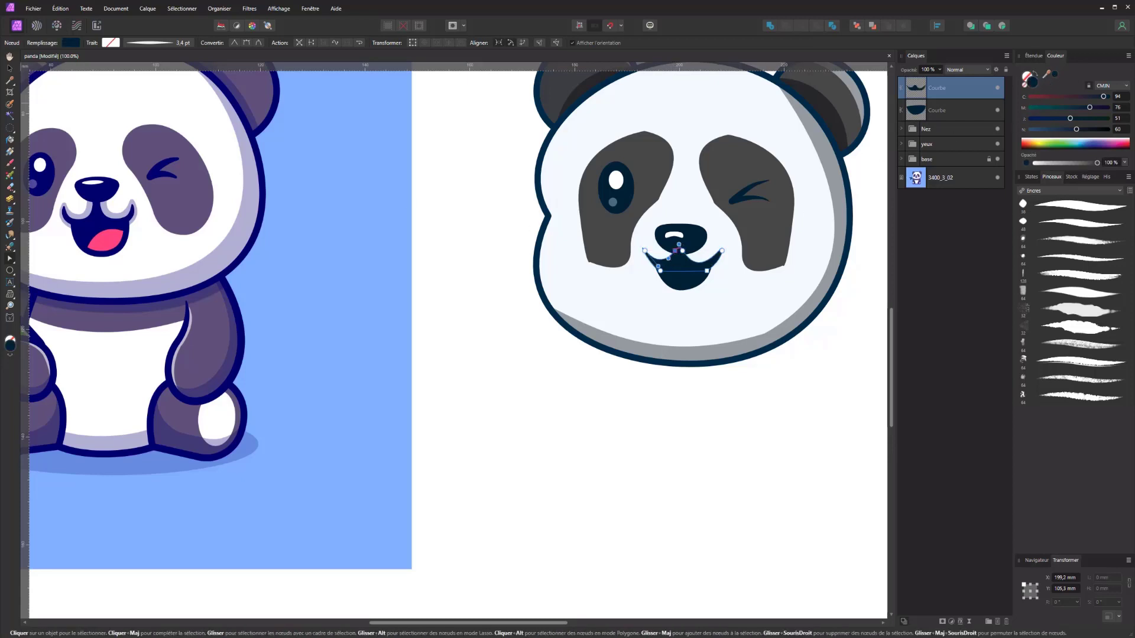
{"action": "left_click", "coordinate": [10, 69]}
{"action": "left_click", "coordinate": [774, 388]}
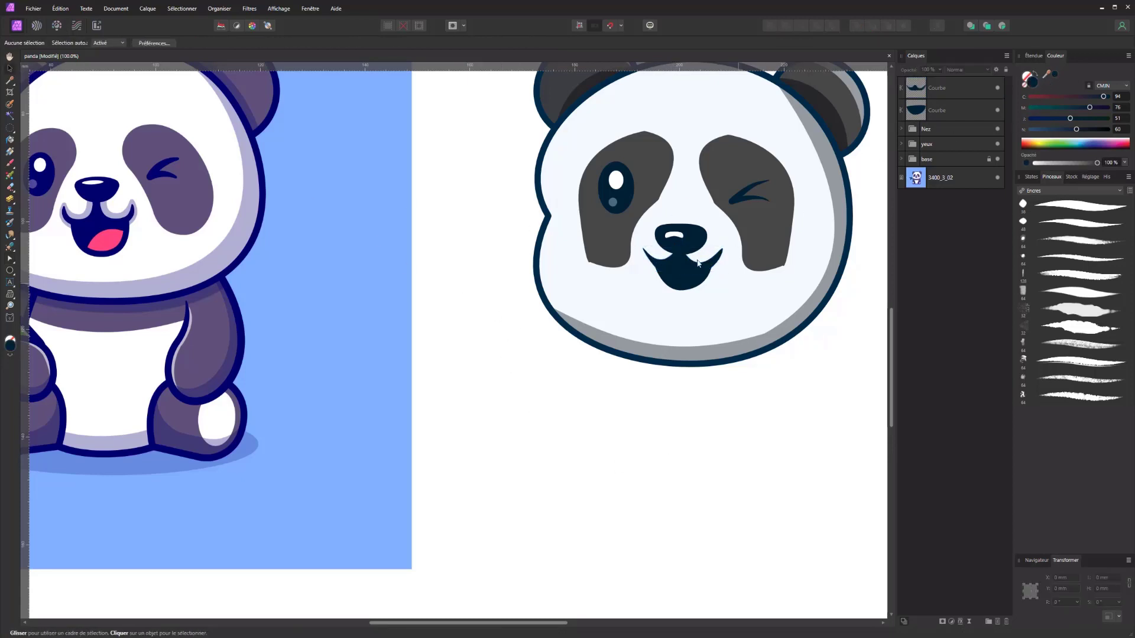
Step: Give the muzzle shape a 47% black grey outline and move it below the mouth in the layer order
{"action": "left_click", "coordinate": [690, 280]}
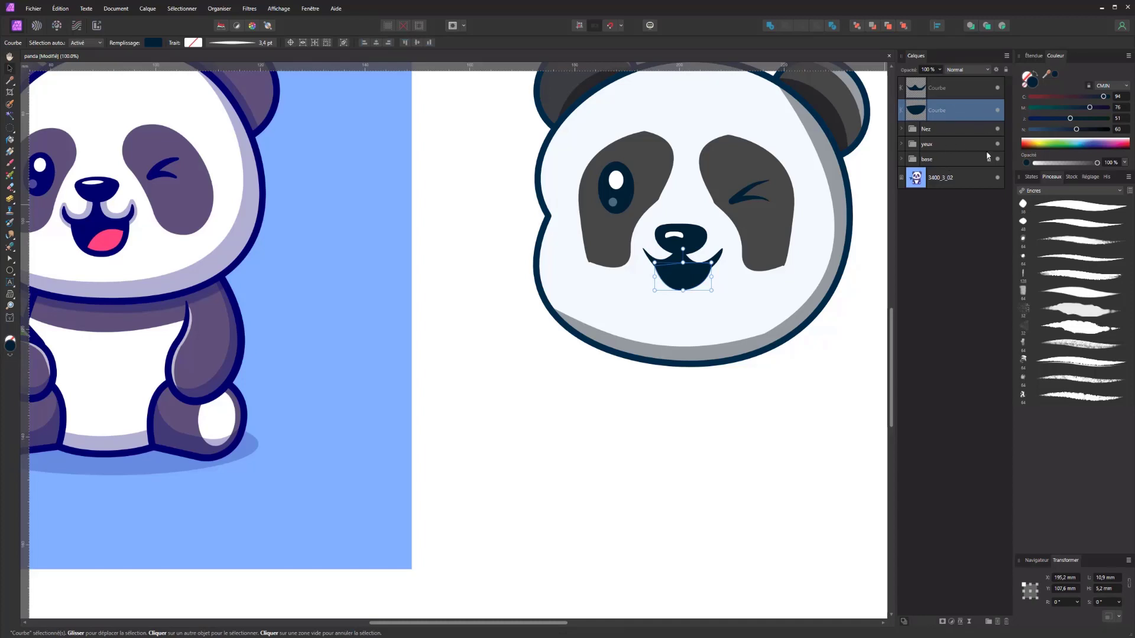
{"action": "left_click", "coordinate": [714, 259]}
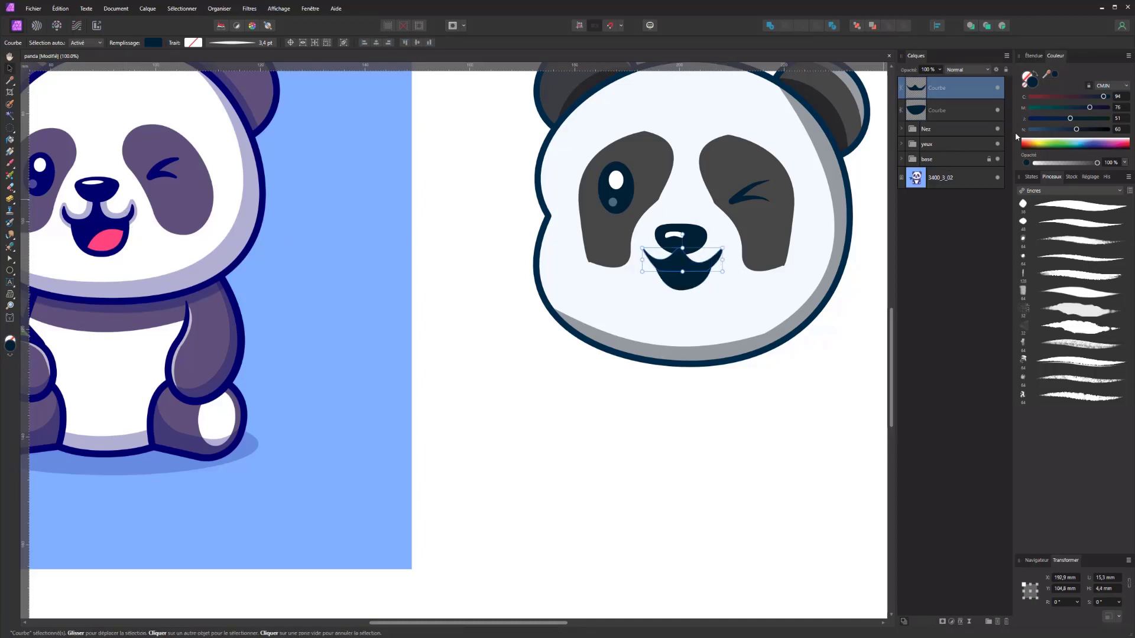
{"action": "left_click", "coordinate": [1028, 82]}
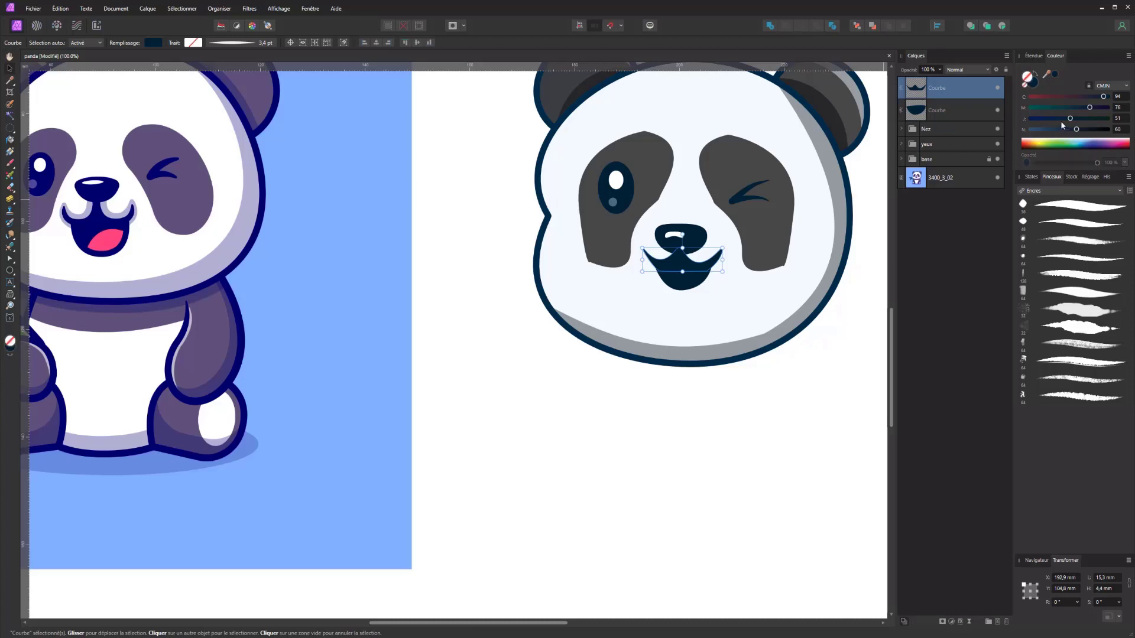
{"action": "mouse_move", "coordinate": [1076, 128]}
{"action": "left_mouse_down"}
{"action": "mouse_move", "coordinate": [1032, 118]}
{"action": "mouse_move", "coordinate": [1059, 116]}
{"action": "mouse_move", "coordinate": [1030, 108]}
{"action": "mouse_move", "coordinate": [1029, 97]}
{"action": "mouse_move", "coordinate": [1081, 131]}
{"action": "mouse_move", "coordinate": [1067, 132]}
{"action": "left_mouse_up"}
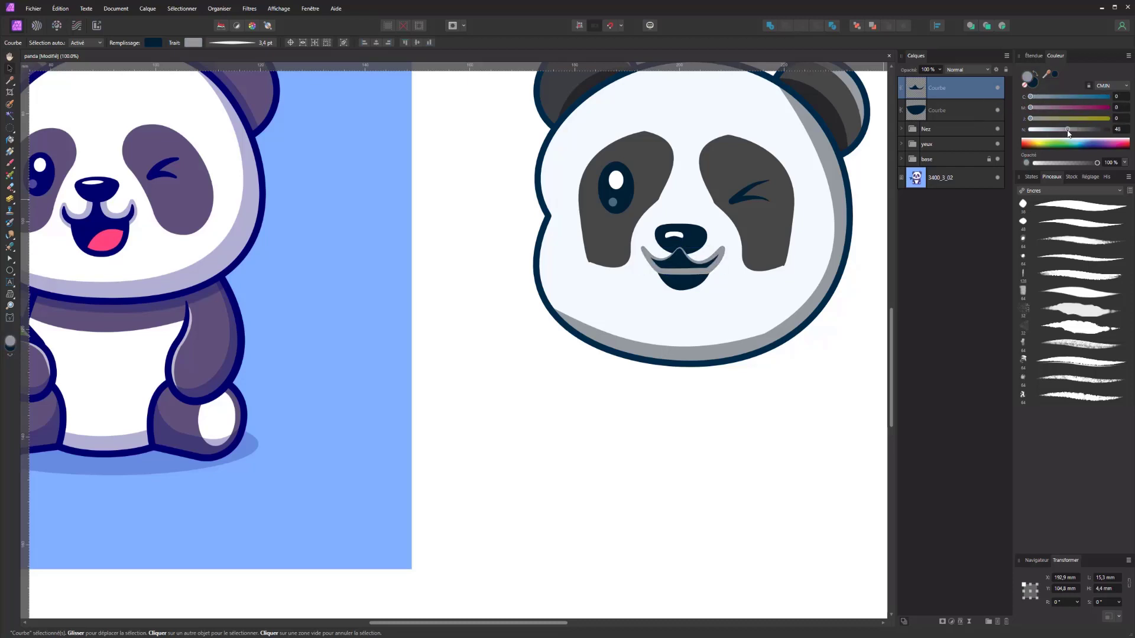
{"action": "left_click", "coordinate": [946, 110]}
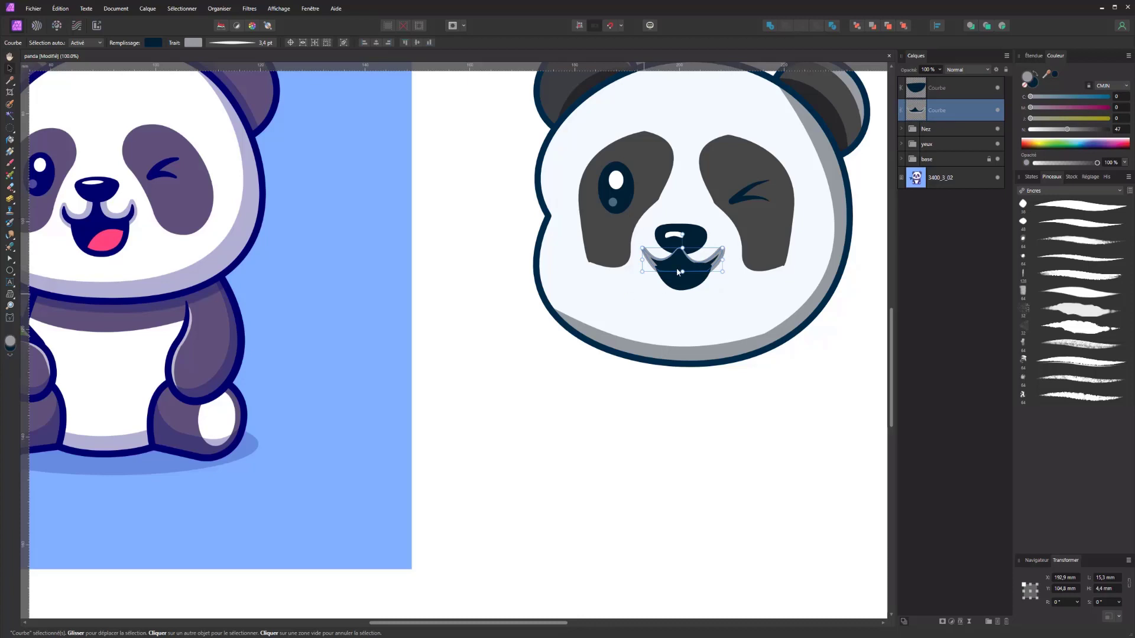
Step: Narrow the mouth to about 10.3 mm and rotate it to about -2.6°, fitting it under the muzzle
{"action": "left_click", "coordinate": [683, 287]}
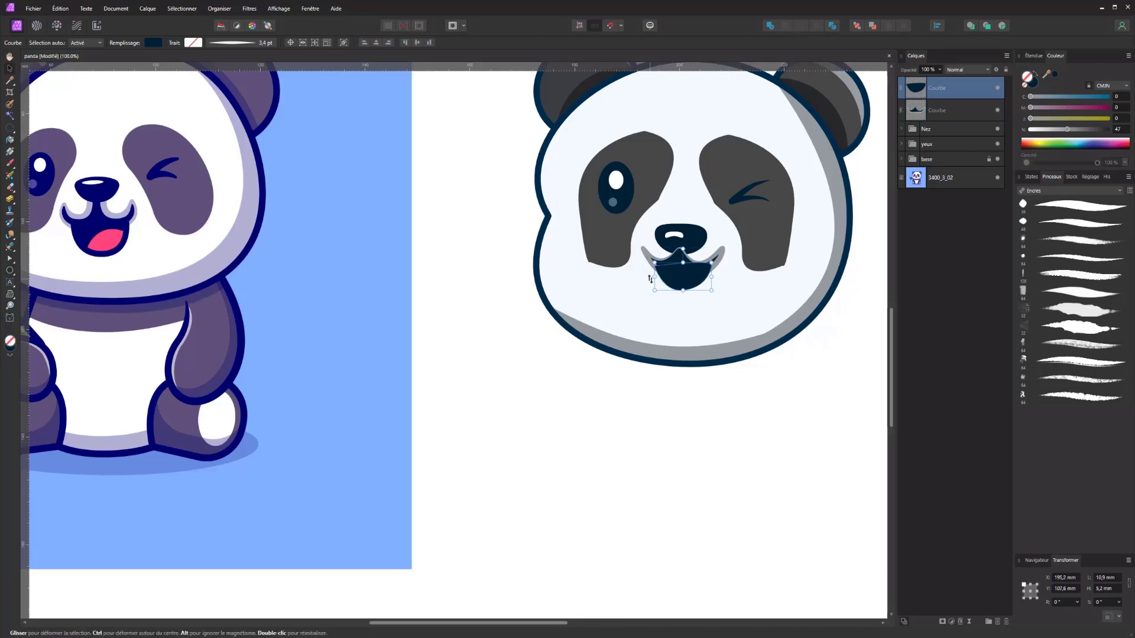
{"action": "left_click_drag", "start_coordinate": [655, 276], "coordinate": [684, 250]}
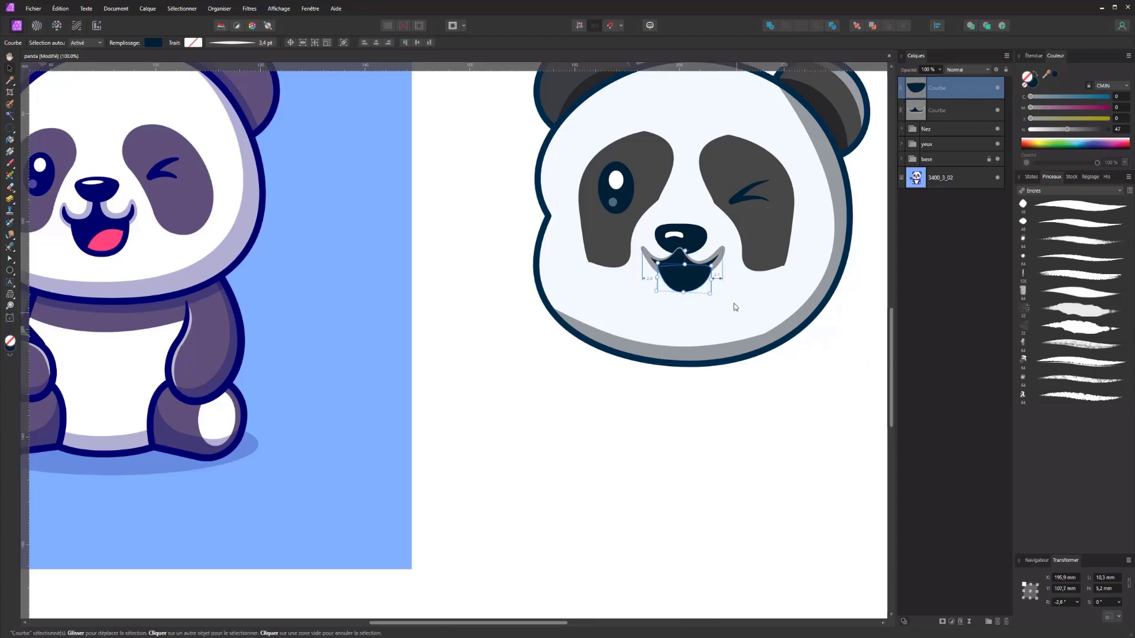
{"action": "left_click", "coordinate": [776, 295]}
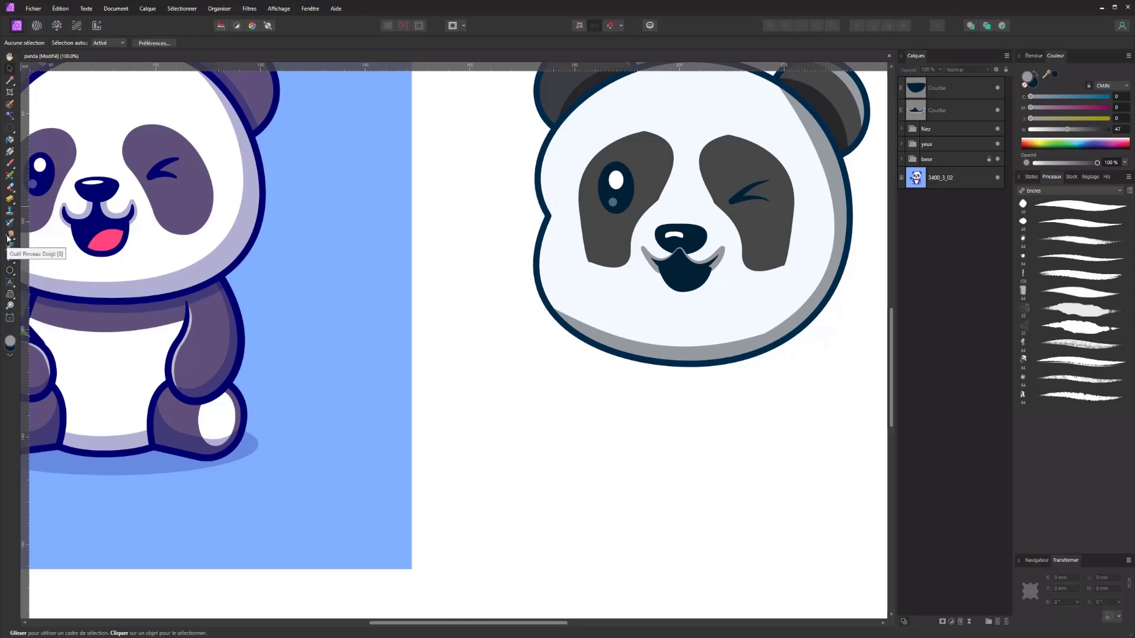
Step: Draw a circle about 9.7 mm wide below the head, without outline, and fill it with coral (M 71, Y 53)
{"action": "left_click", "coordinate": [9, 271]}
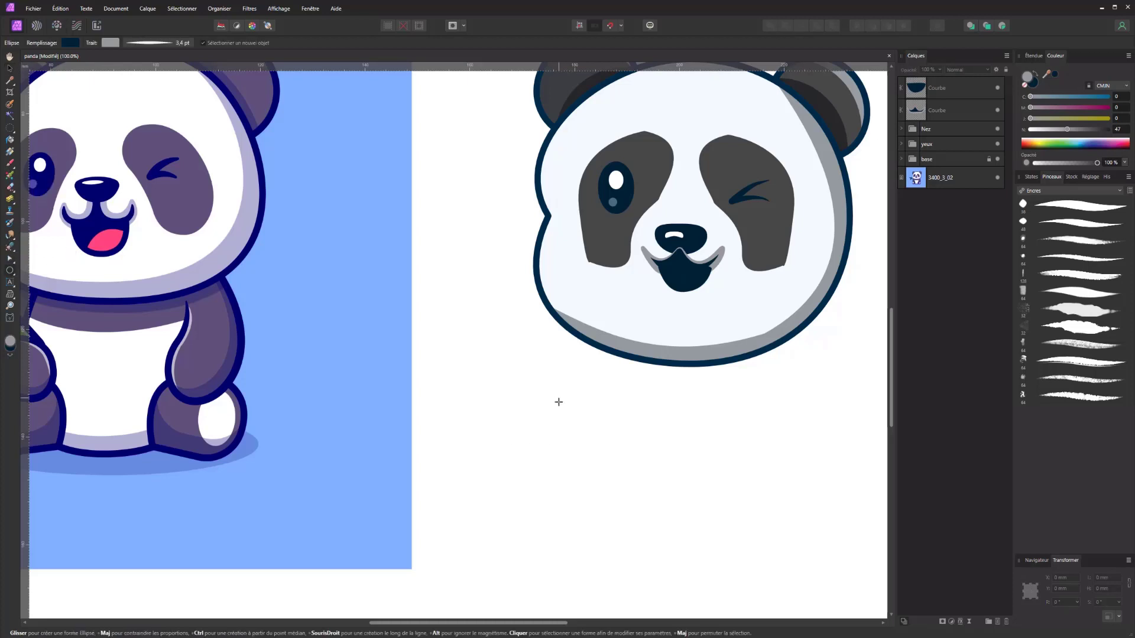
{"action": "mouse_move", "coordinate": [558, 448]}
{"action": "left_mouse_down"}
{"action": "mouse_move", "coordinate": [654, 408]}
{"action": "mouse_move", "coordinate": [609, 395]}
{"action": "left_mouse_up"}
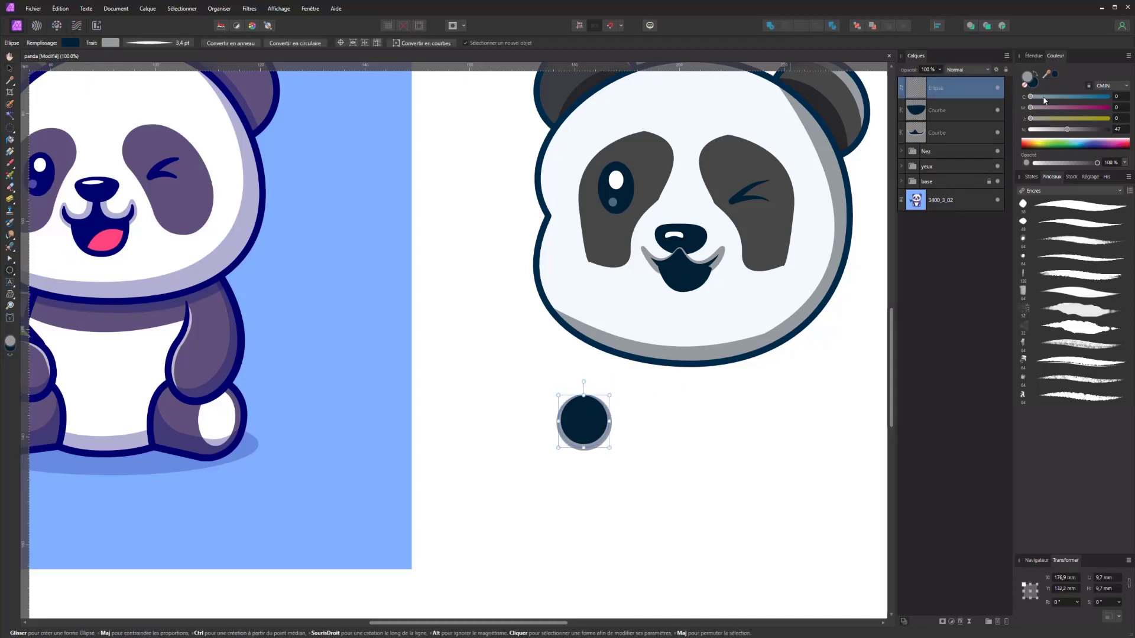
{"action": "left_click", "coordinate": [1024, 86]}
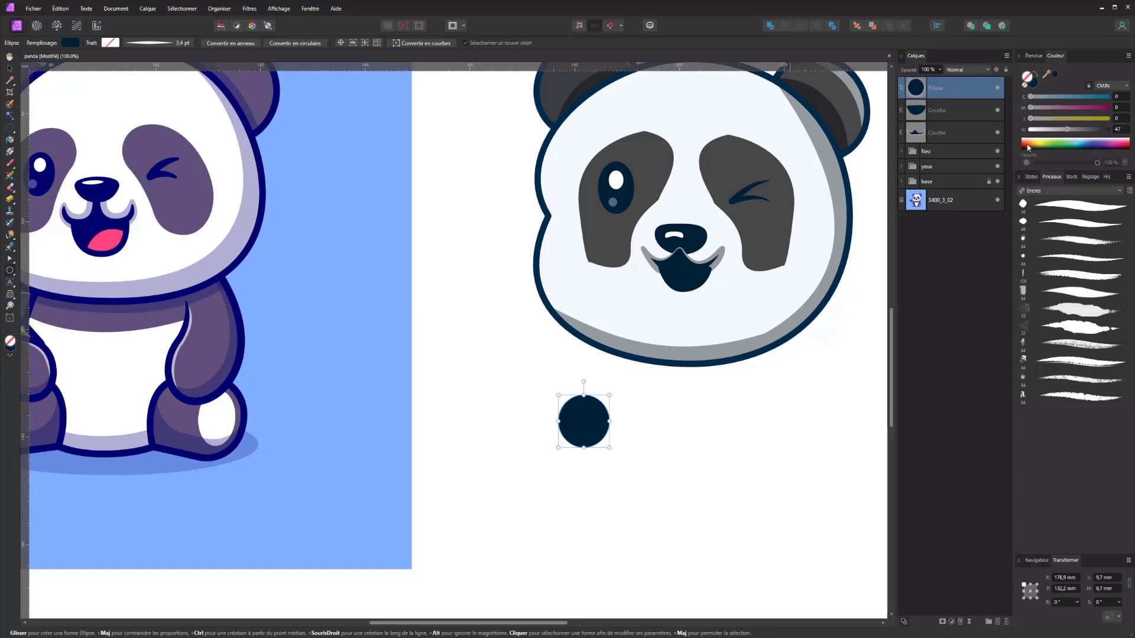
{"action": "left_click", "coordinate": [1038, 87]}
{"action": "left_click_drag", "start_coordinate": [1038, 148], "coordinate": [1024, 145]}
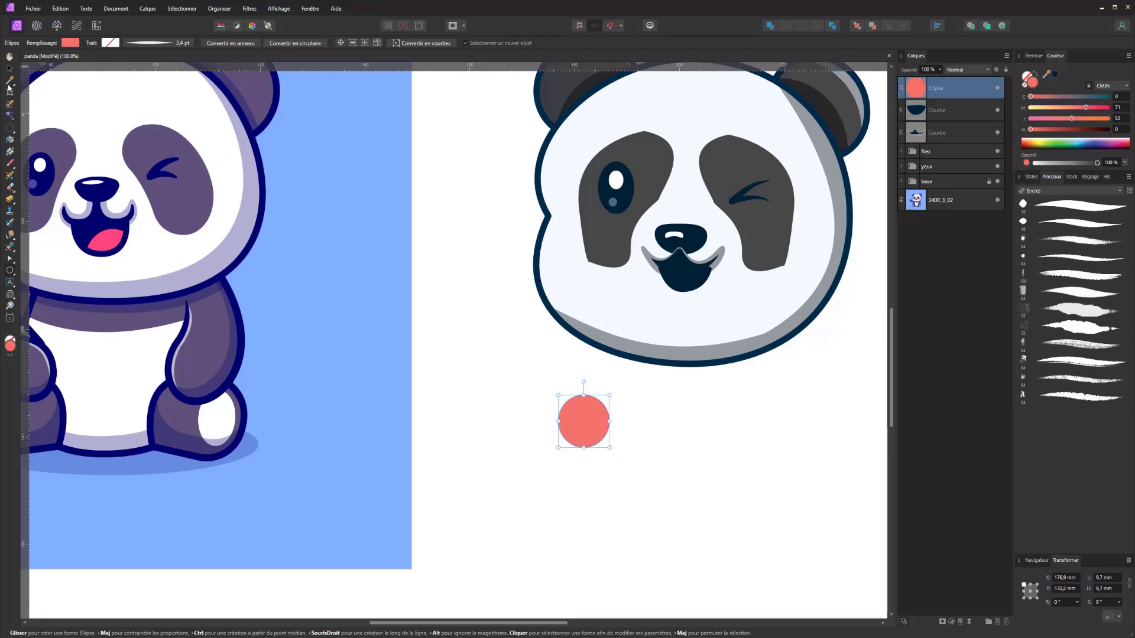
Step: Move the coral circle over the lower right of the mouth and clip it inside the mouth curve as a tongue
{"action": "key", "text": "v"}
{"action": "left_click_drag", "start_coordinate": [588, 433], "coordinate": [696, 303]}
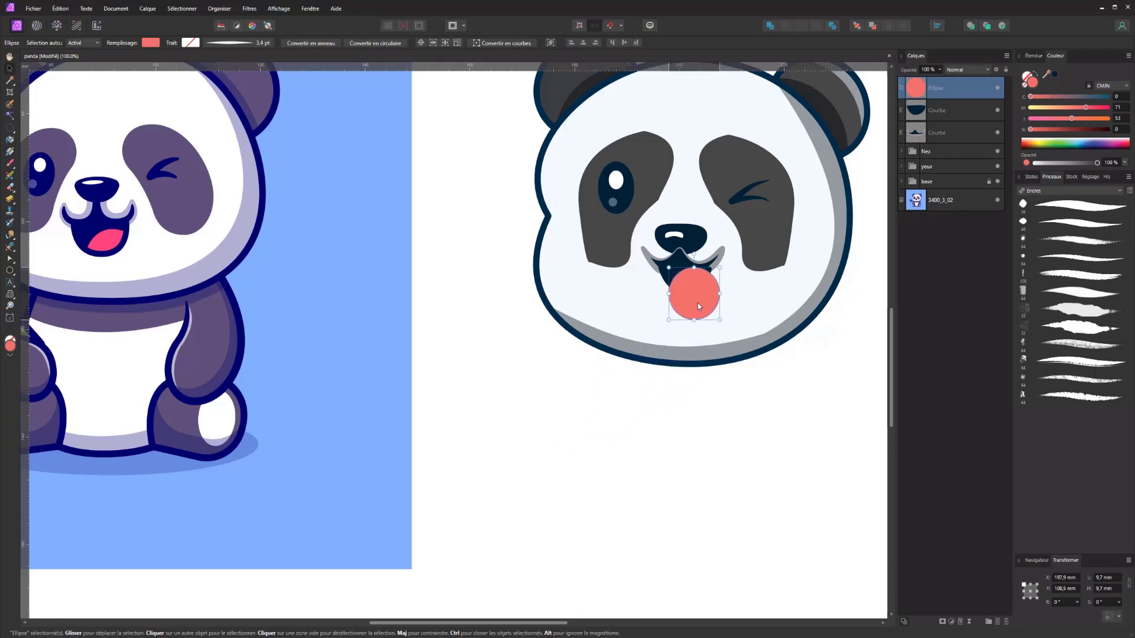
{"action": "left_click_drag", "start_coordinate": [918, 89], "coordinate": [927, 114]}
{"action": "left_click", "coordinate": [666, 466]}
Step: Outline the mouth in the same dark navy as its fill
{"action": "left_click", "coordinate": [691, 289]}
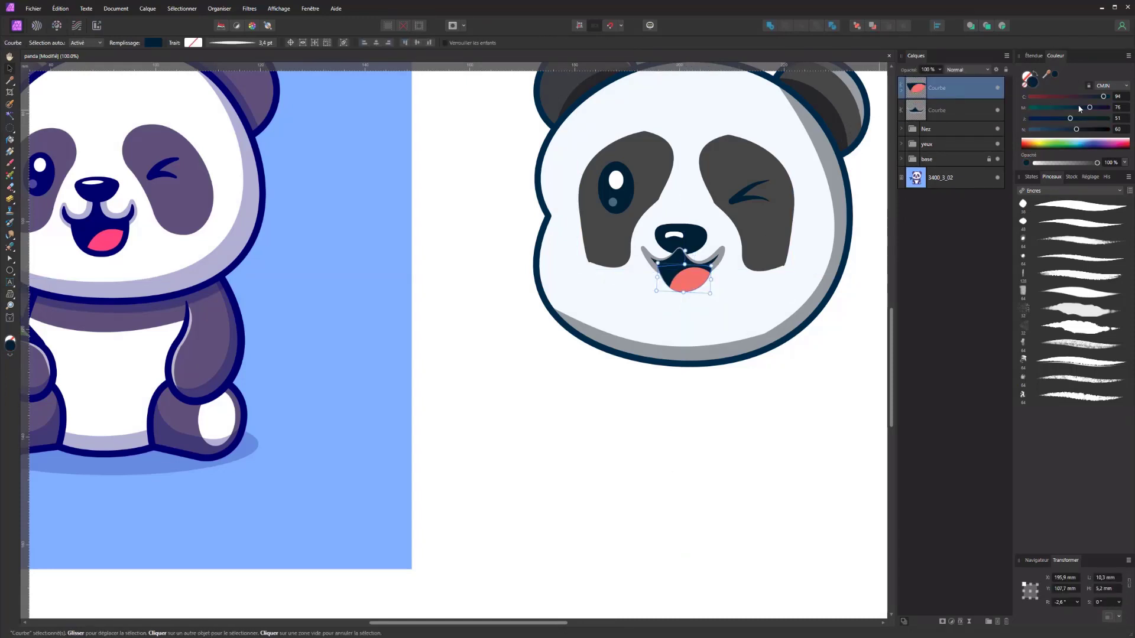
{"action": "left_click", "coordinate": [1026, 77]}
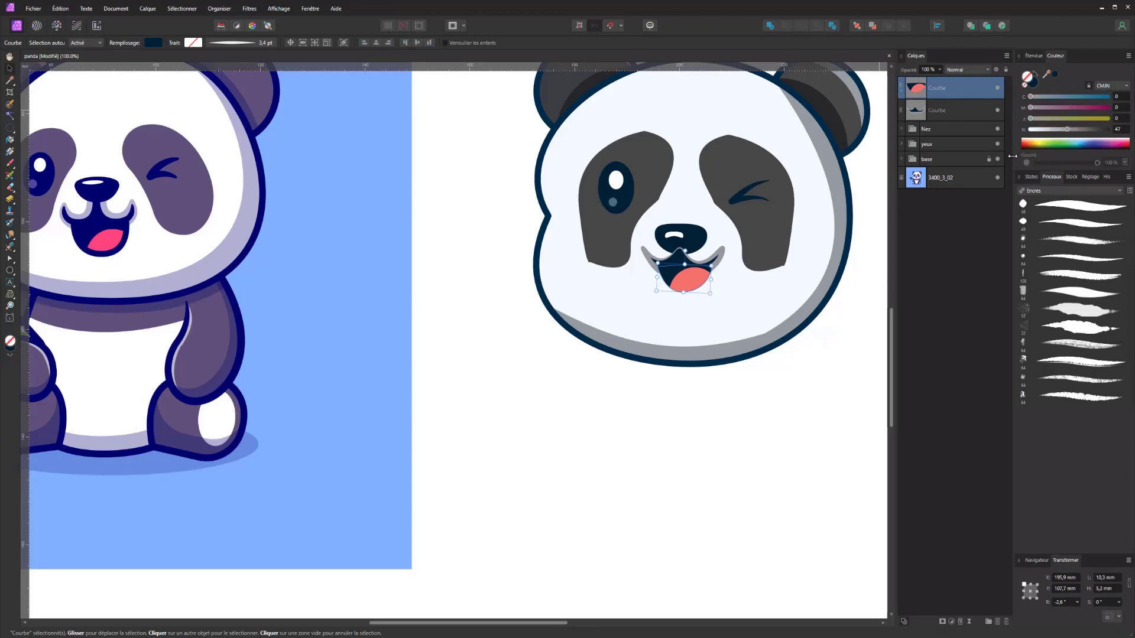
{"action": "left_click", "coordinate": [1054, 76]}
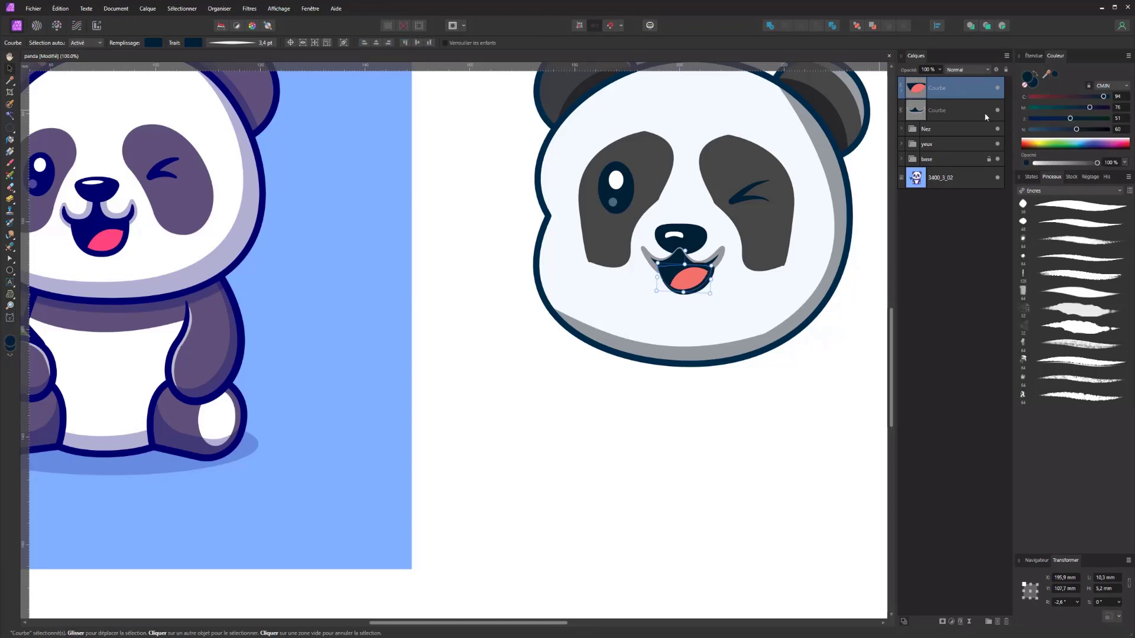
{"action": "left_click", "coordinate": [670, 460]}
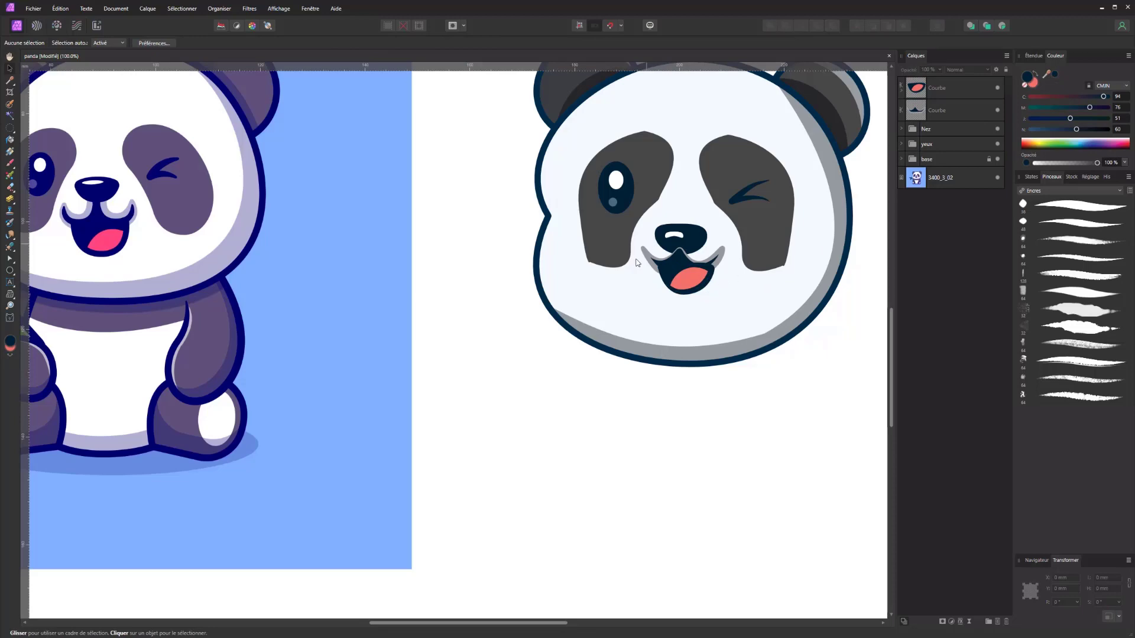
Step: Delete the reference panda picture from the page
{"action": "scroll", "coordinate": [695, 292], "scroll_direction": "down", "scroll_amount": 2}
{"action": "scroll", "coordinate": [679, 349], "scroll_direction": "up", "scroll_amount": 1}
{"action": "left_click_drag", "start_coordinate": [671, 368], "coordinate": [605, 425]}
{"action": "left_click", "coordinate": [356, 347]}
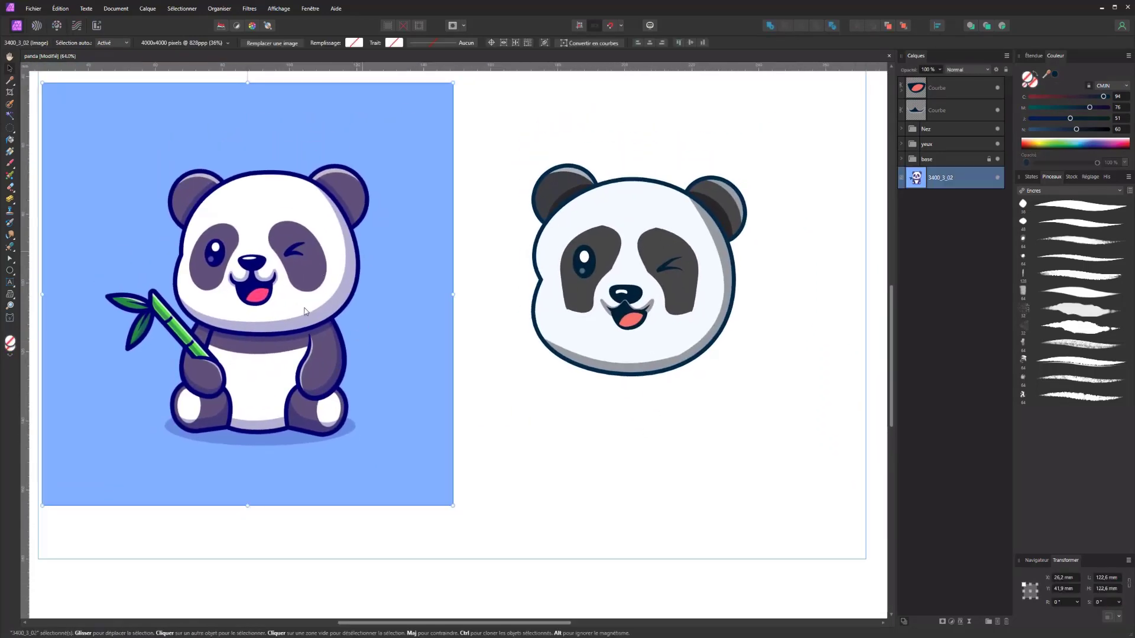
{"action": "key", "text": "Delete"}
Step: Unlock the base group and move the complete panda head to the middle of the page
{"action": "left_click_drag", "start_coordinate": [783, 139], "coordinate": [443, 440]}
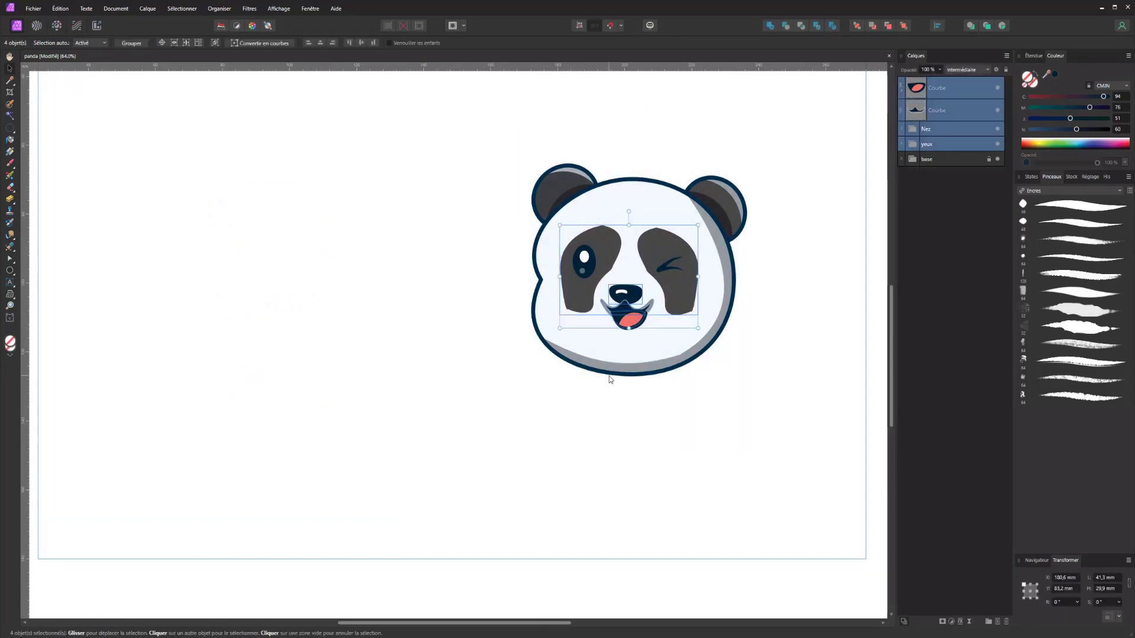
{"action": "left_click", "coordinate": [997, 159]}
{"action": "left_click", "coordinate": [997, 160]}
{"action": "left_click_drag", "start_coordinate": [760, 140], "coordinate": [487, 399]}
{"action": "left_click_drag", "start_coordinate": [626, 345], "coordinate": [433, 361]}
{"action": "left_click", "coordinate": [419, 482]}
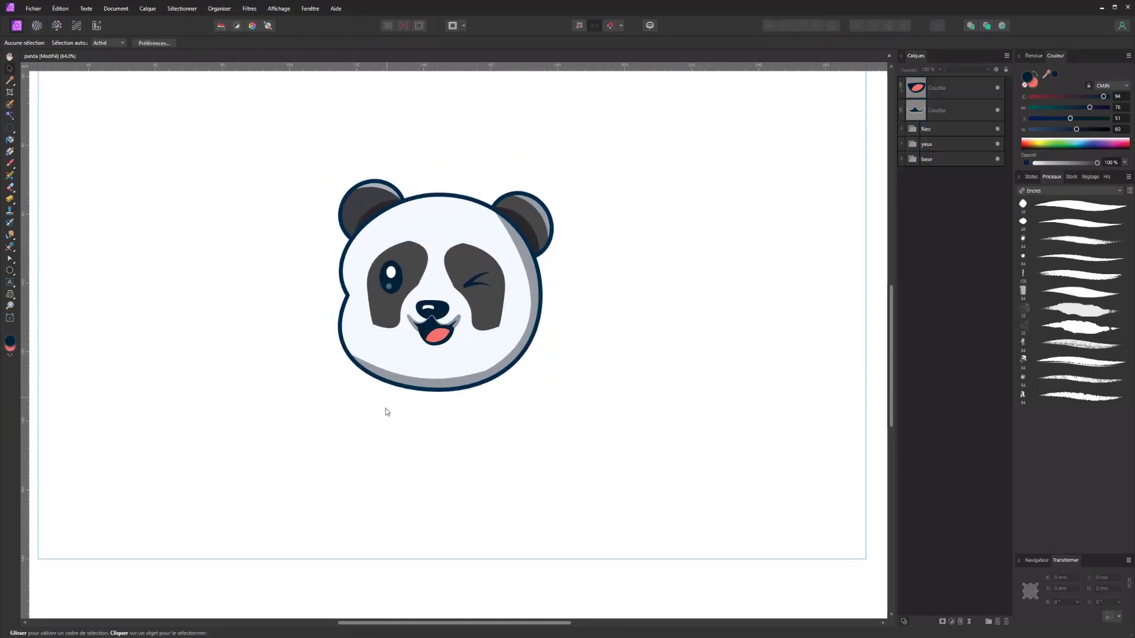
Step: Save the panda document
{"action": "scroll", "coordinate": [393, 378], "scroll_direction": "down", "scroll_amount": 2}
{"action": "scroll", "coordinate": [395, 381], "scroll_direction": "up", "scroll_amount": 2}
{"action": "key", "text": "ctrl+s"}
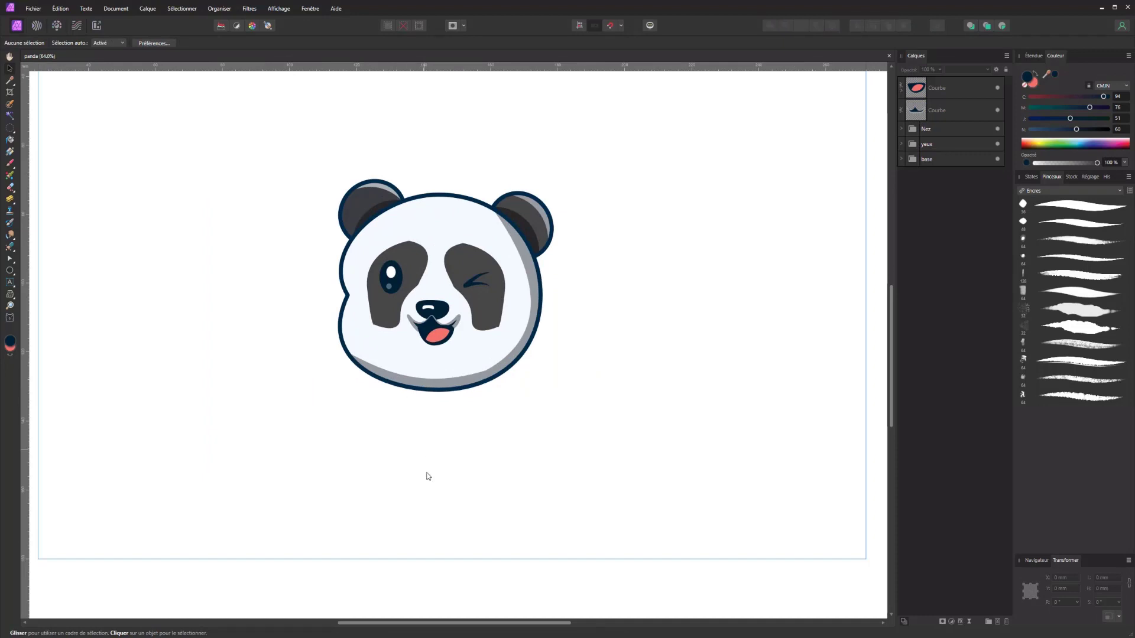